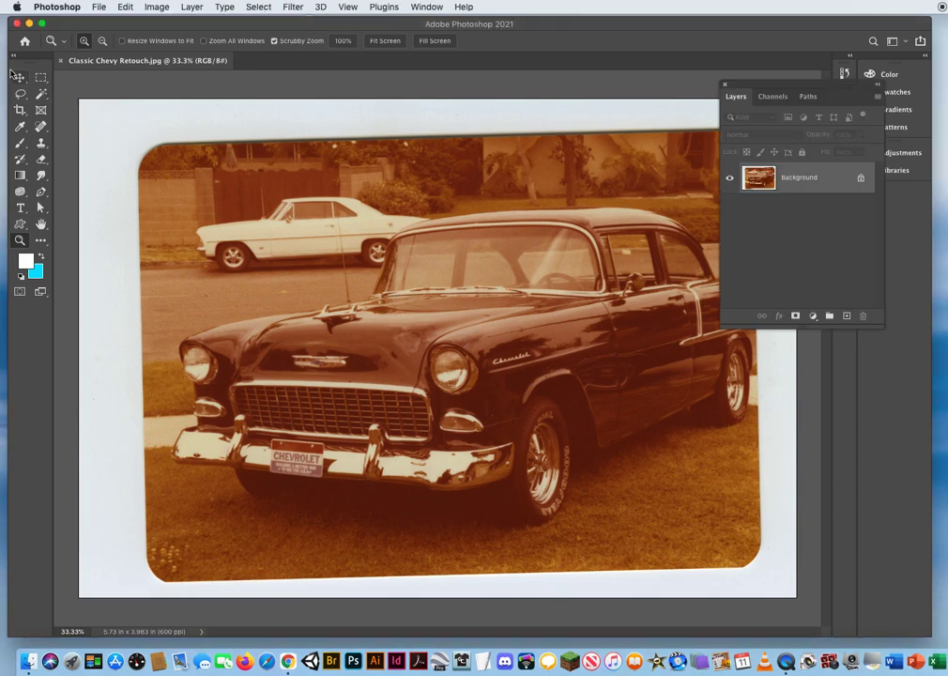
# Step: Pick the Move tool and reset the swatches to default black and white
pyautogui.click(19, 77)
pyautogui.click(20, 276)
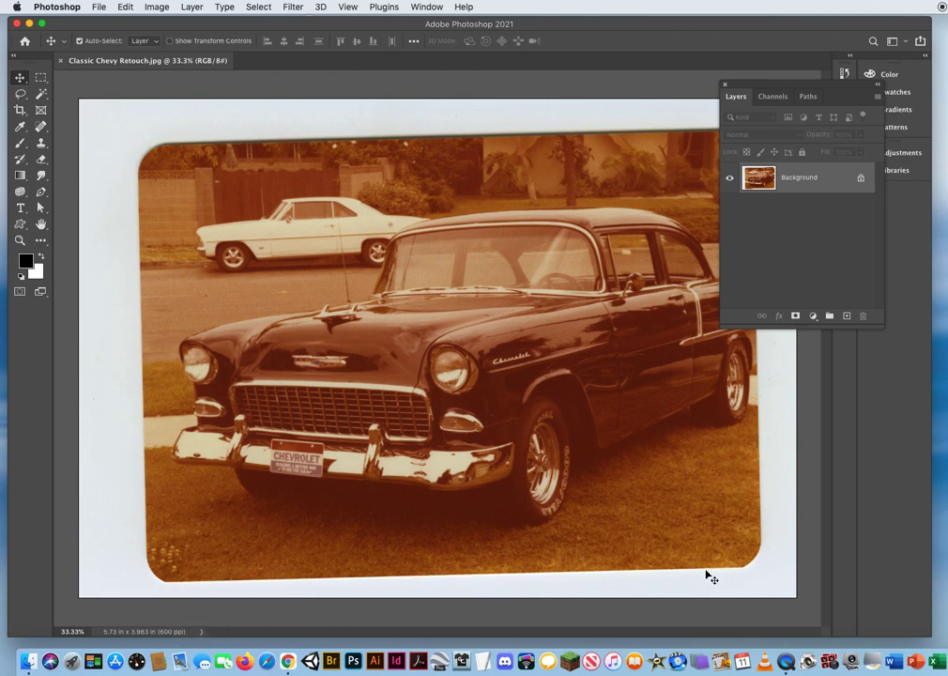
pyautogui.click(19, 111)
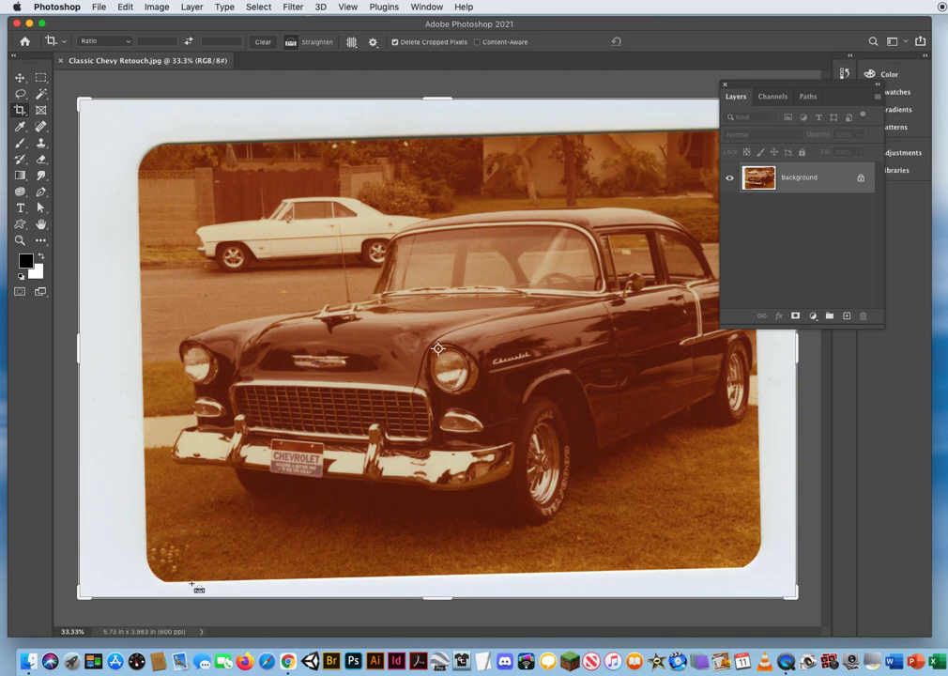
# Step: Straighten the photo 1.5° along its bottom edge and crop the white border to 4.87 × 3.472 in
pyautogui.moveTo(171, 581); pyautogui.dragTo(845, 568)
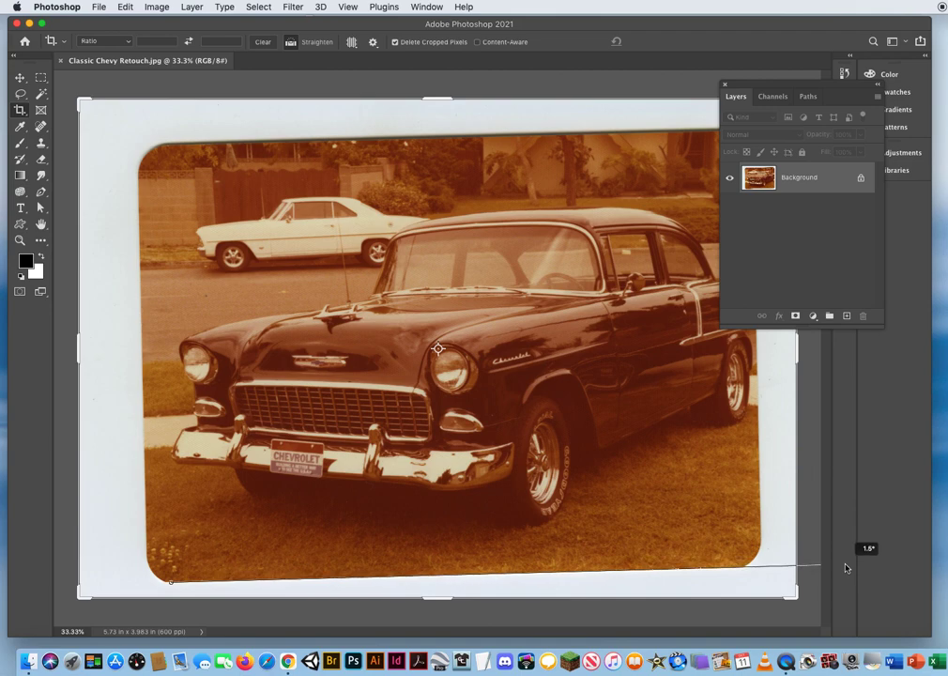
pyautogui.moveTo(845, 568); pyautogui.dragTo(843, 568)
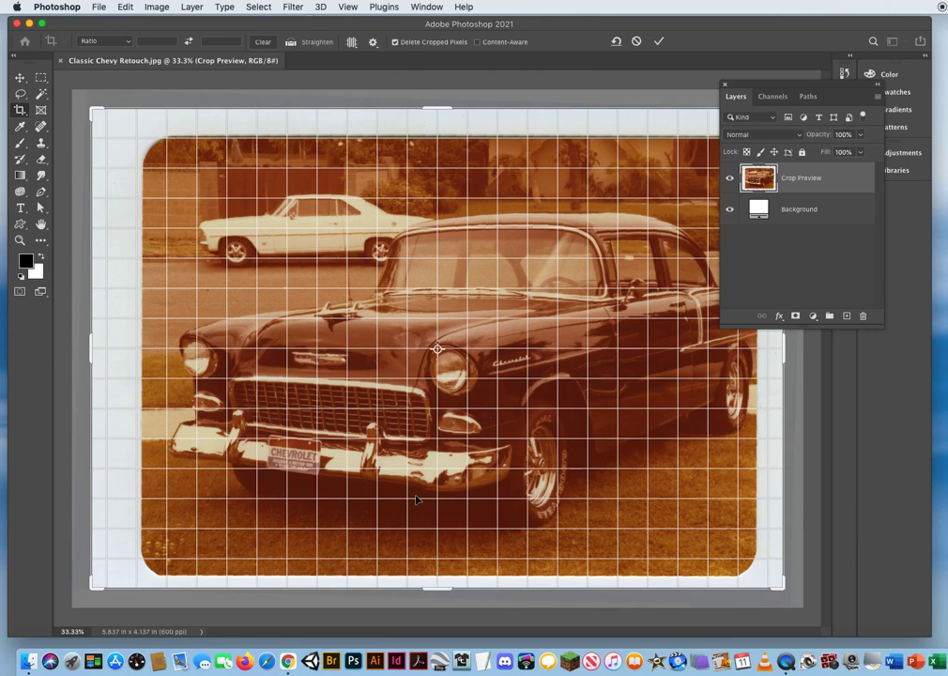
pyautogui.moveTo(94, 110); pyautogui.dragTo(115, 123)
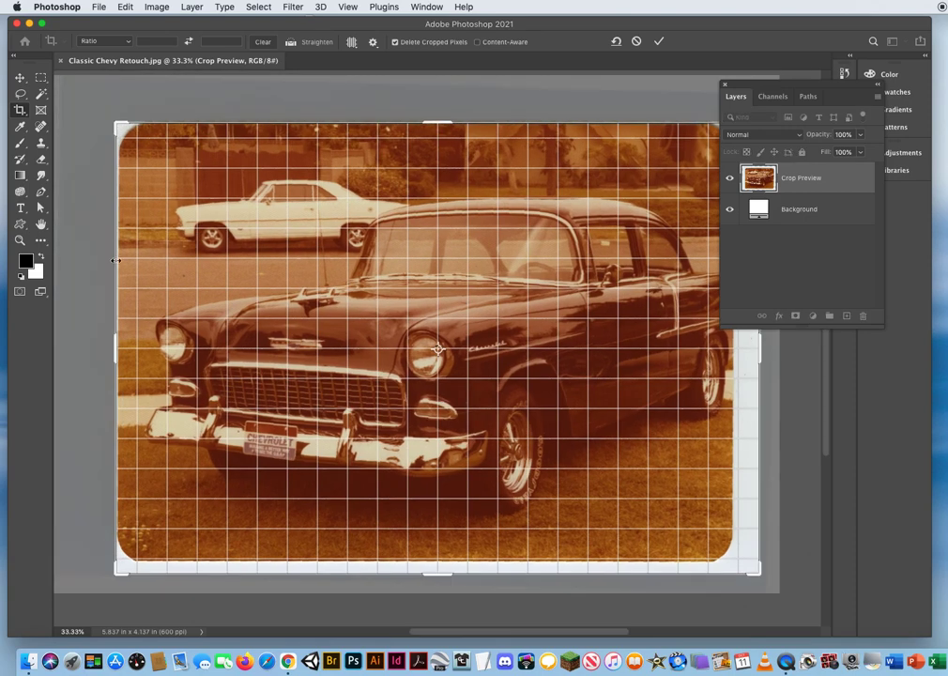
pyautogui.moveTo(115, 123); pyautogui.dragTo(119, 123)
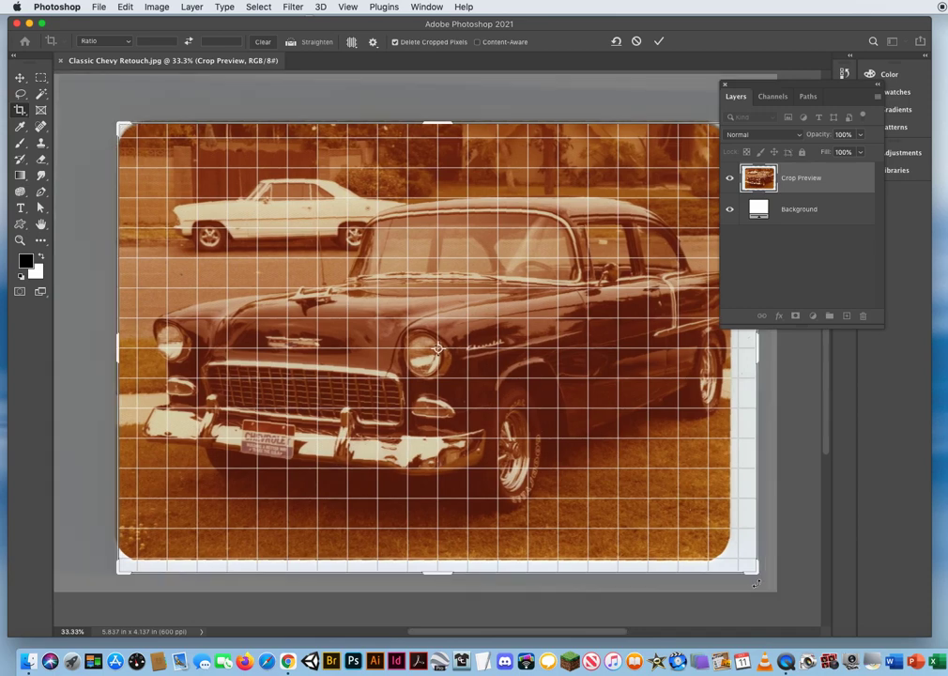
pyautogui.moveTo(756, 572); pyautogui.dragTo(745, 566)
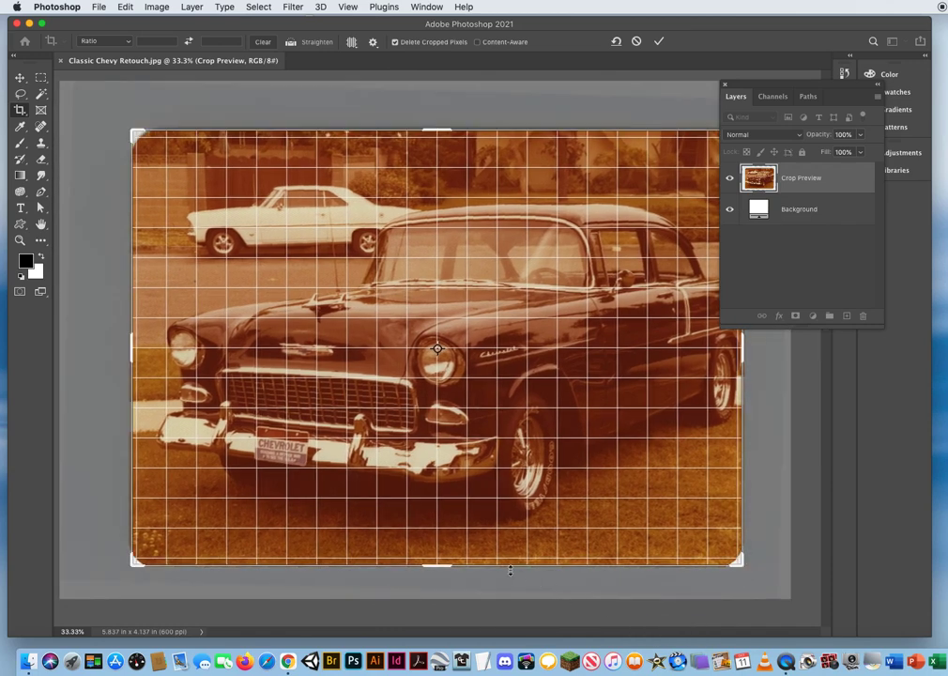
pyautogui.press('Return')
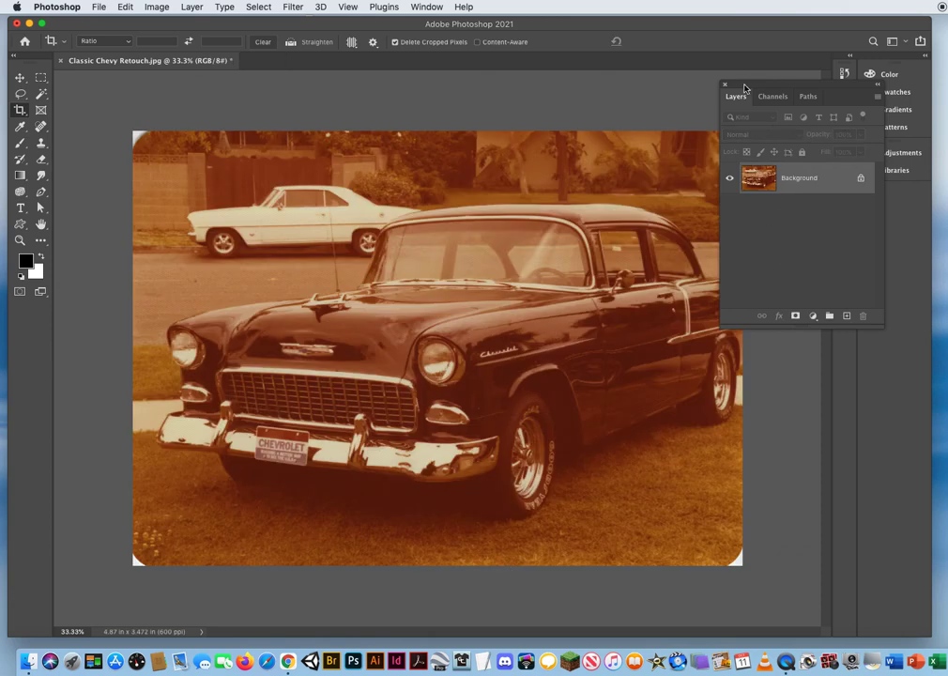
# Step: Collapse the Layers panel and zoom to 100% on the grass at the bottom-right corner
pyautogui.doubleClick(738, 97)
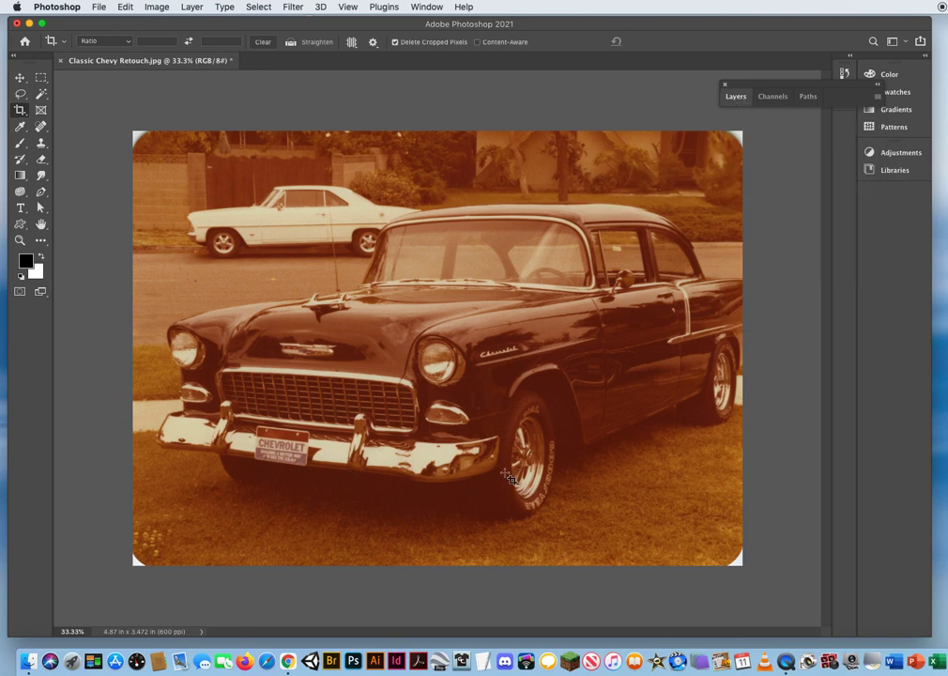
pyautogui.click(20, 76)
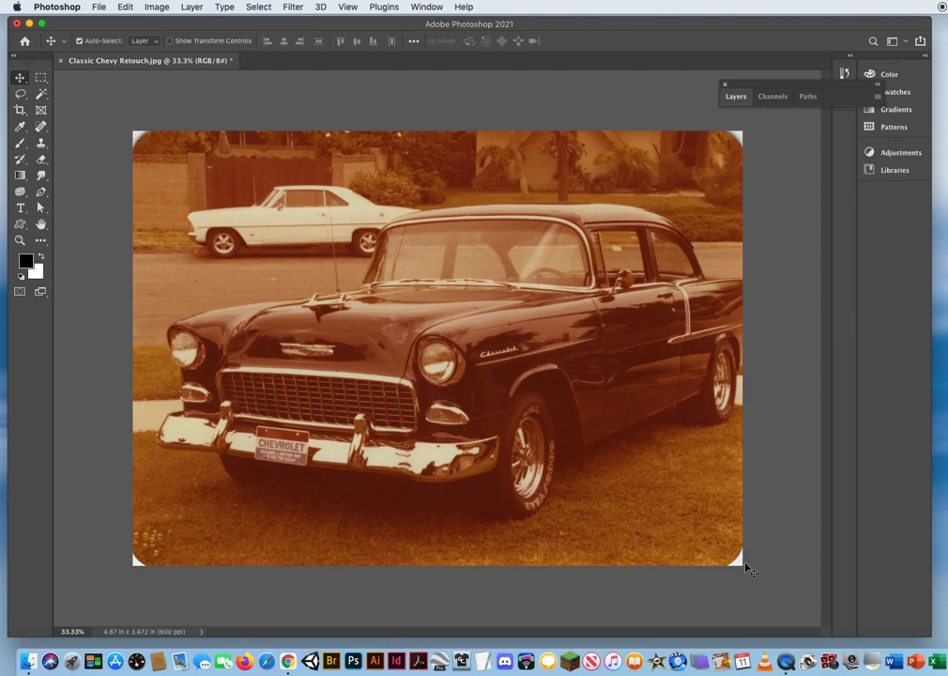
pyautogui.click(20, 240)
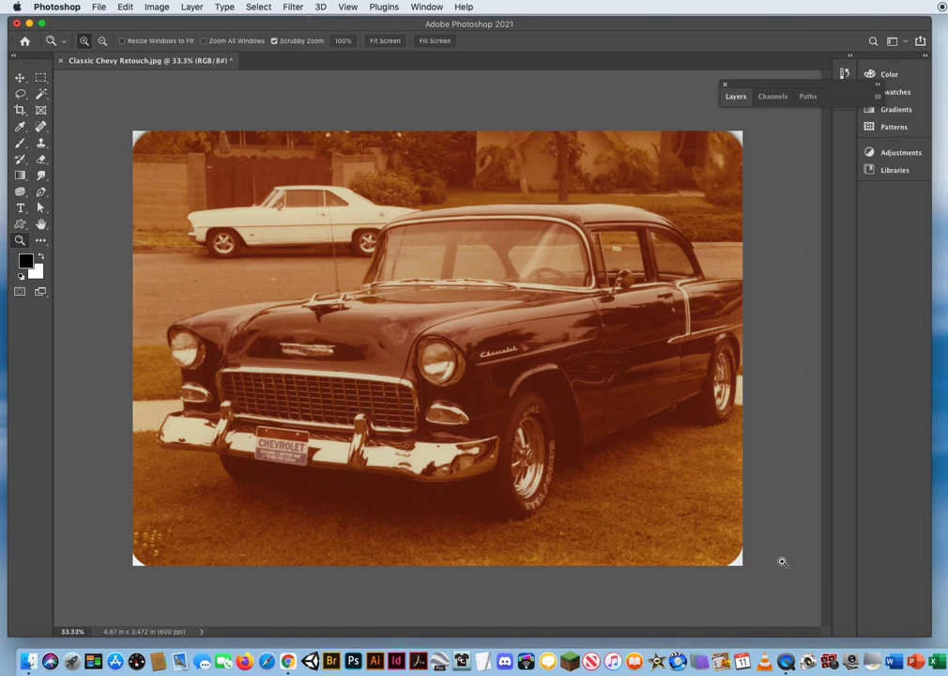
pyautogui.click(679, 505)
pyautogui.click(572, 452)
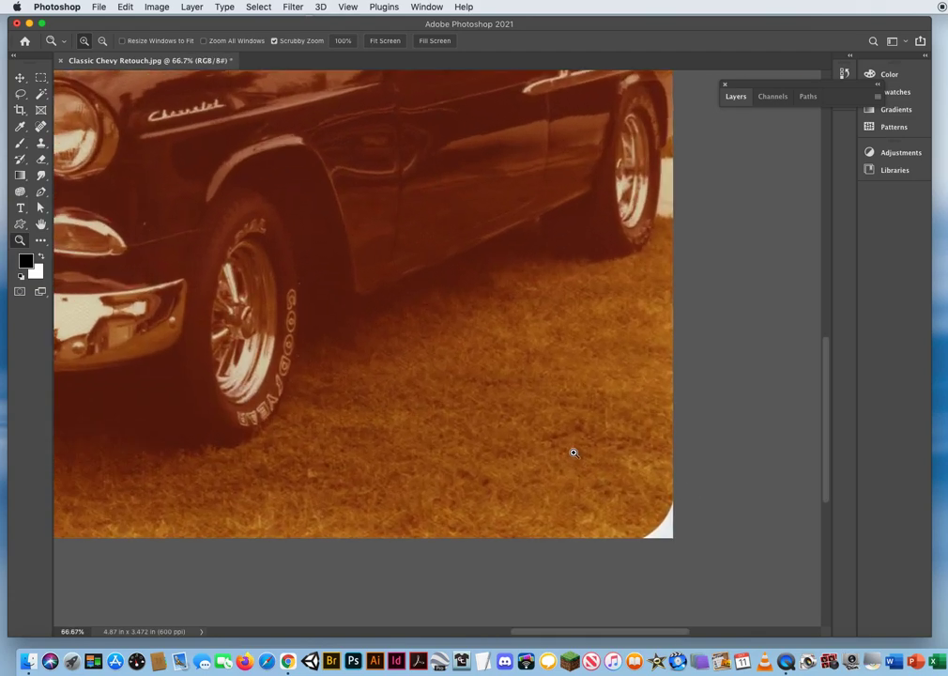
pyautogui.click(572, 452)
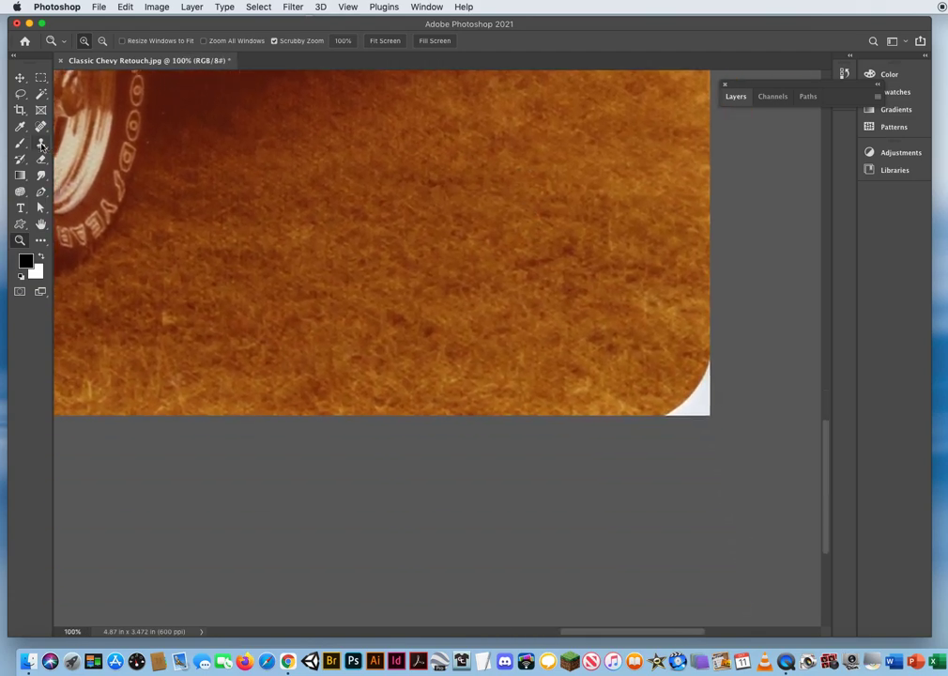
pyautogui.click(41, 145)
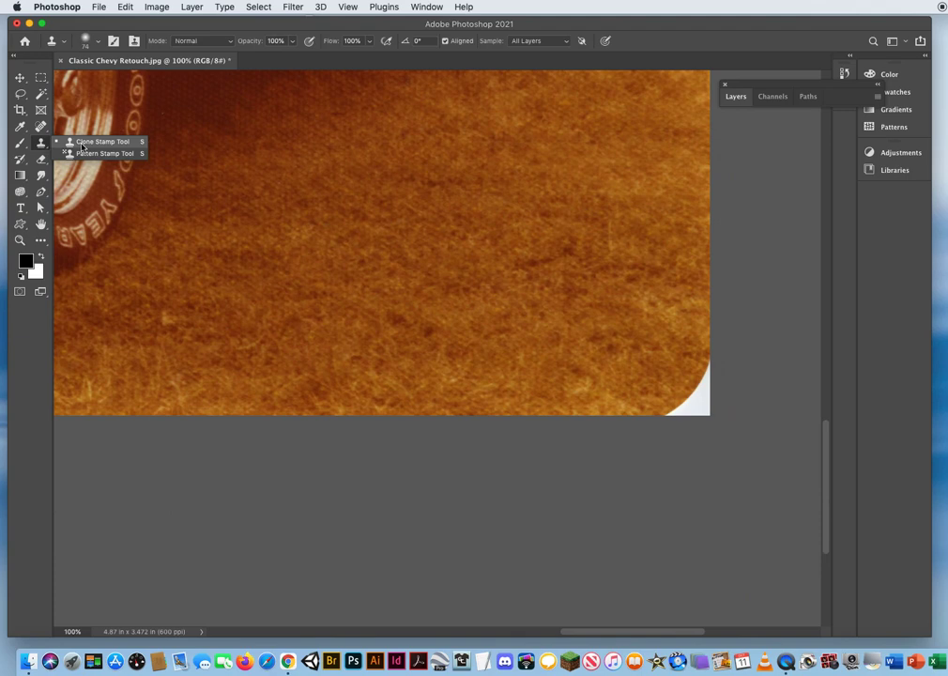
# Step: Set the Clone Stamp brush to about 73 px and clone grass over the bottom-right and bottom-left corners
pyautogui.click(82, 144)
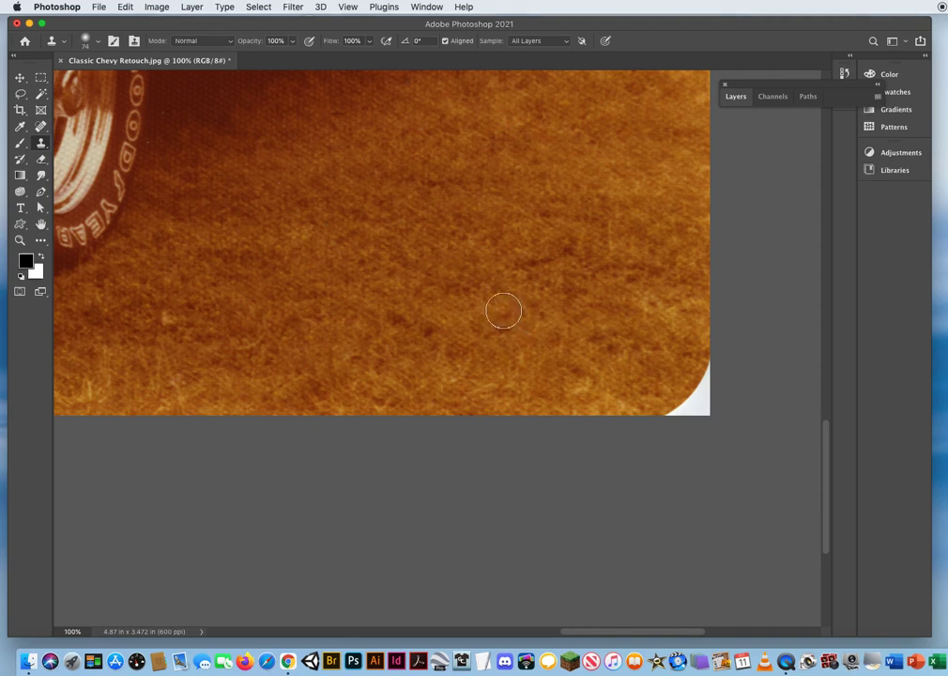
pyautogui.moveTo(480, 299)
pyautogui.mouseDown()
pyautogui.moveTo(666, 307)
pyautogui.moveTo(495, 307)
pyautogui.moveTo(698, 309)
pyautogui.moveTo(489, 314)
pyautogui.mouseUp()
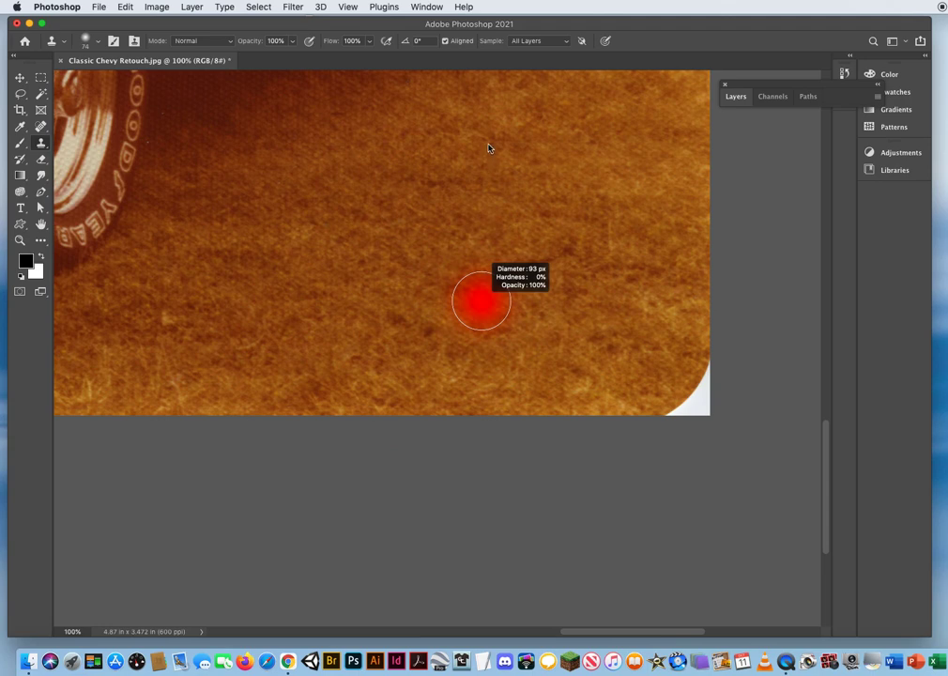
pyautogui.moveTo(488, 315); pyautogui.dragTo(559, 276)
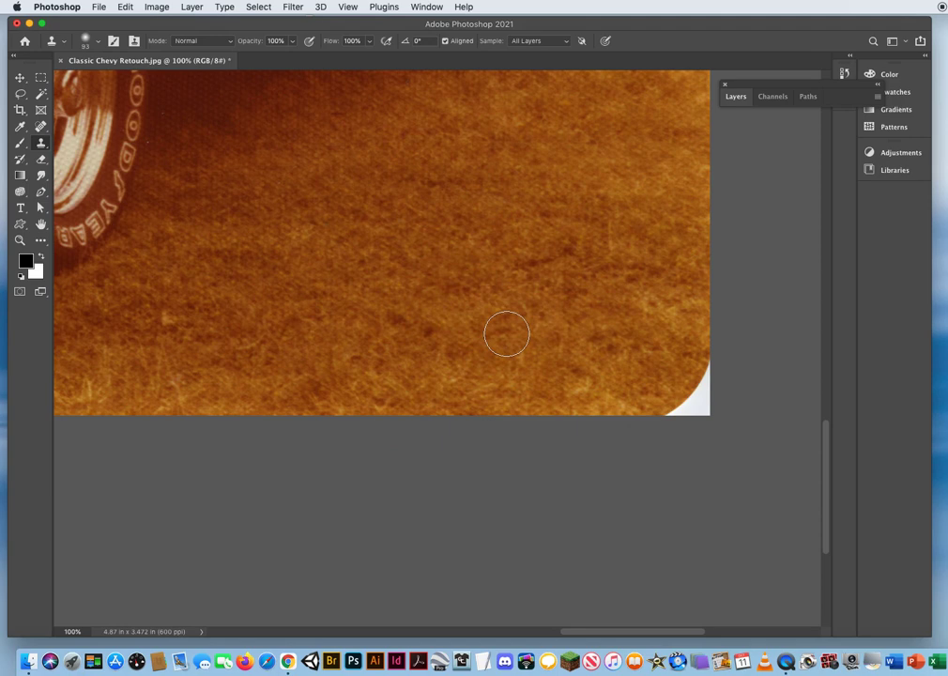
pyautogui.moveTo(527, 321)
pyautogui.mouseDown()
pyautogui.moveTo(609, 326)
pyautogui.moveTo(522, 322)
pyautogui.mouseUp()
pyautogui.keyDown('alt'); pyautogui.click(532, 356); pyautogui.keyUp('alt')
pyautogui.moveTo(533, 356)
pyautogui.mouseDown()
pyautogui.moveTo(599, 344)
pyautogui.moveTo(677, 399)
pyautogui.moveTo(687, 384)
pyautogui.moveTo(705, 421)
pyautogui.mouseUp()
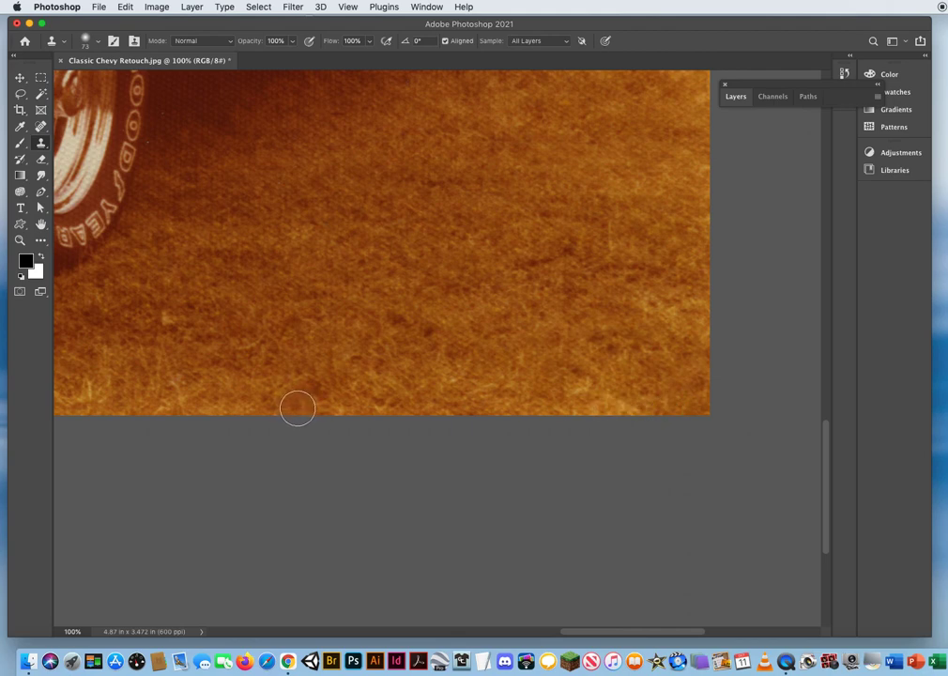
pyautogui.moveTo(93, 359)
pyautogui.mouseDown()
pyautogui.moveTo(332, 345)
pyautogui.moveTo(444, 352)
pyautogui.moveTo(186, 348)
pyautogui.moveTo(580, 332)
pyautogui.mouseUp()
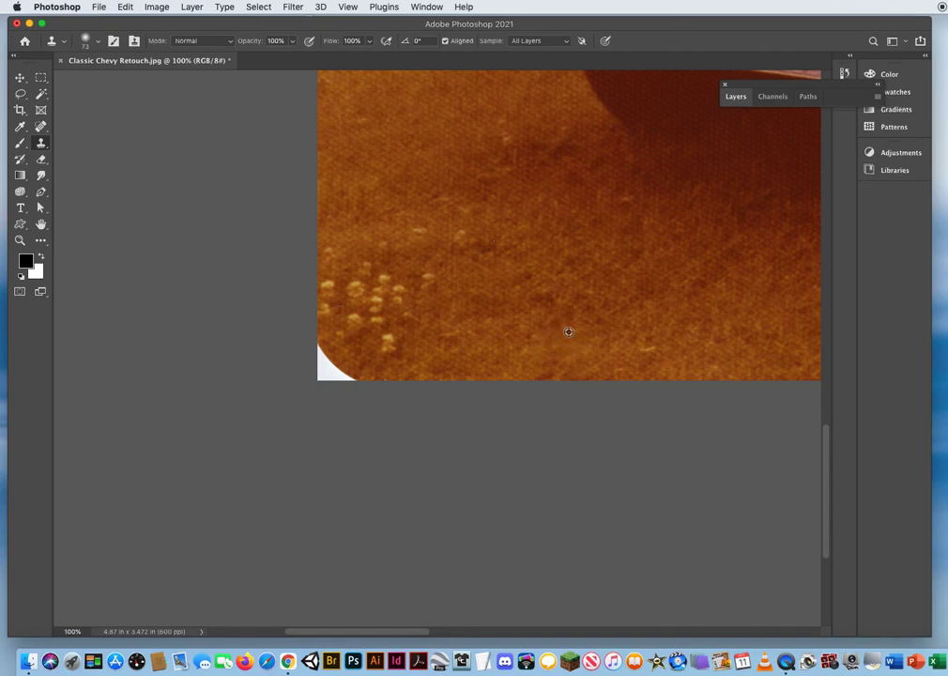
pyautogui.keyDown('alt'); pyautogui.click(564, 332); pyautogui.keyUp('alt')
pyautogui.moveTo(349, 376); pyautogui.dragTo(329, 368)
# Step: Clone nearby foliage over the white top-left corner and touch it up with extra dabs
pyautogui.moveTo(428, 153); pyautogui.dragTo(392, 393)
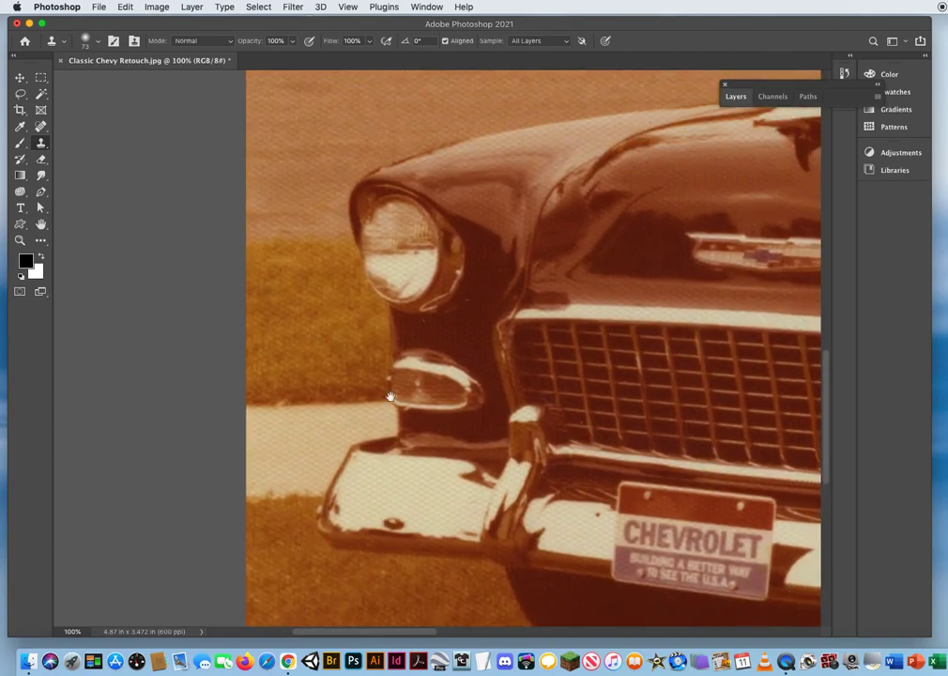
pyautogui.moveTo(364, 219); pyautogui.dragTo(396, 555)
pyautogui.moveTo(323, 344); pyautogui.dragTo(472, 391)
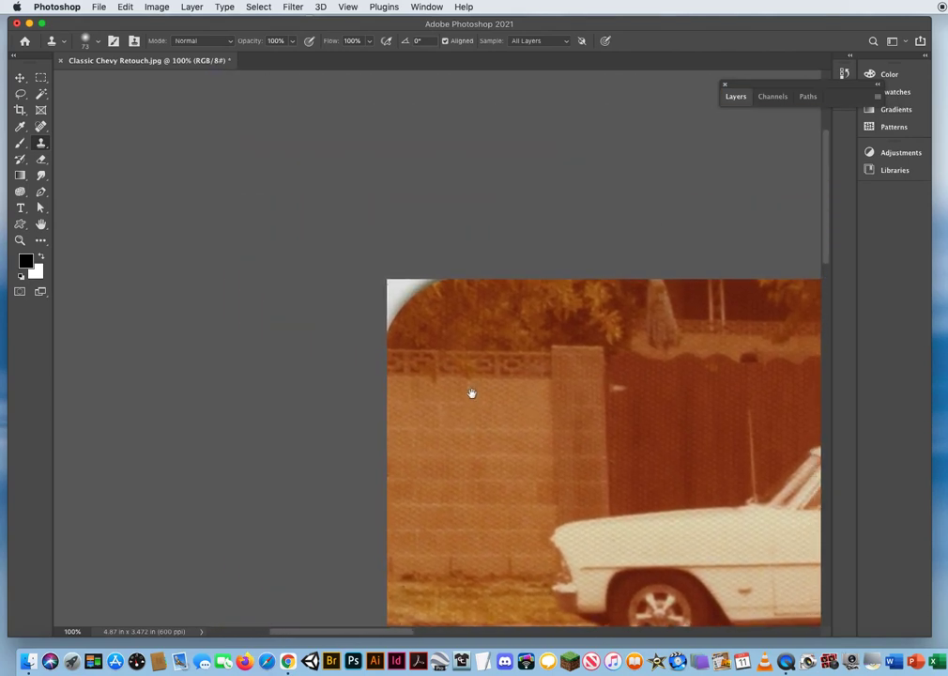
pyautogui.keyDown('alt'); pyautogui.click(447, 333); pyautogui.keyUp('alt')
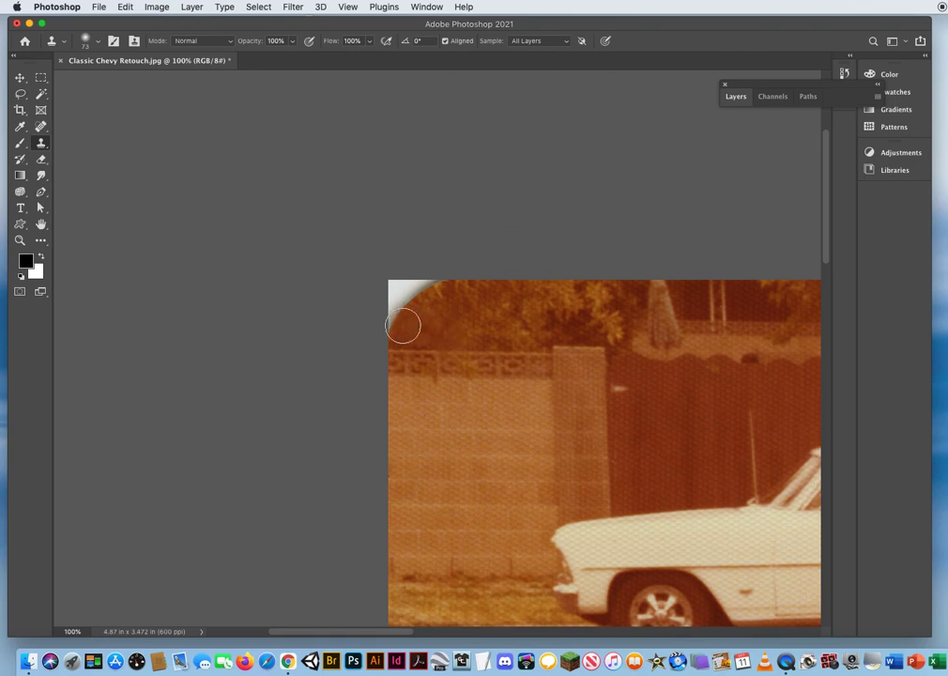
pyautogui.moveTo(392, 320)
pyautogui.mouseDown()
pyautogui.moveTo(392, 305)
pyautogui.moveTo(447, 286)
pyautogui.mouseUp()
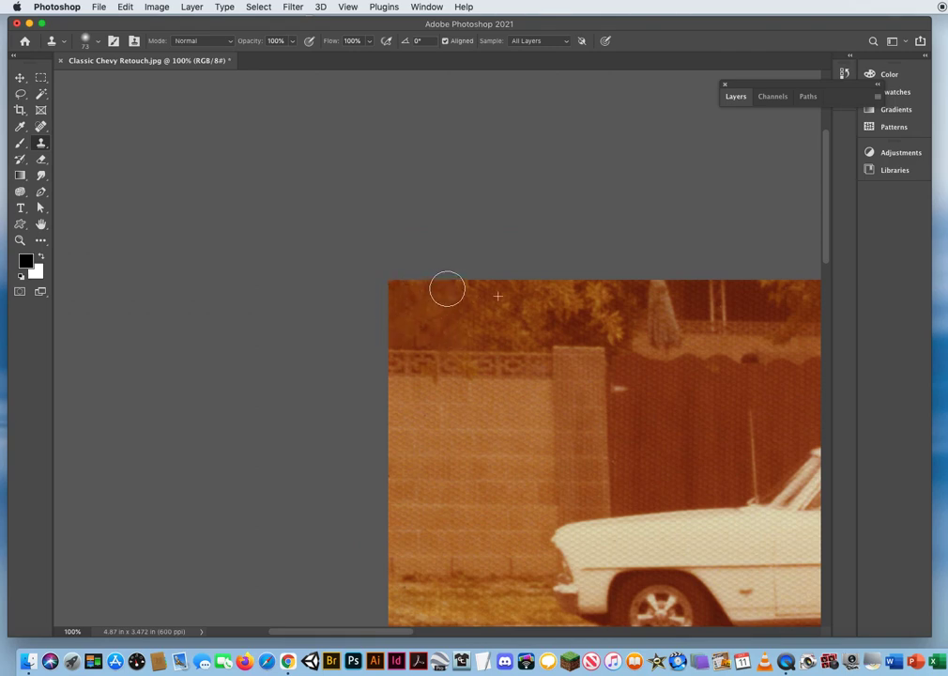
pyautogui.moveTo(713, 367)
pyautogui.mouseDown()
pyautogui.moveTo(644, 364)
pyautogui.moveTo(655, 360)
pyautogui.mouseUp()
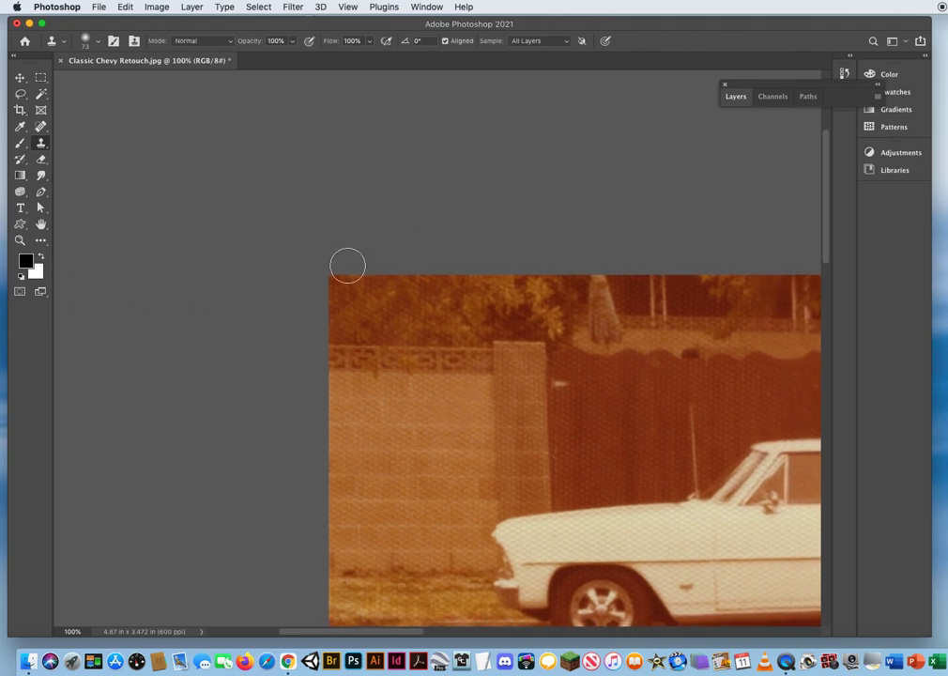
pyautogui.keyDown('alt'); pyautogui.click(382, 322); pyautogui.keyUp('alt')
pyautogui.click(353, 278)
# Step: Clone the right-hand bushes over the right edge and the white top-right corner
pyautogui.moveTo(658, 322)
pyautogui.mouseDown()
pyautogui.moveTo(163, 324)
pyautogui.moveTo(430, 324)
pyautogui.moveTo(197, 324)
pyautogui.mouseUp()
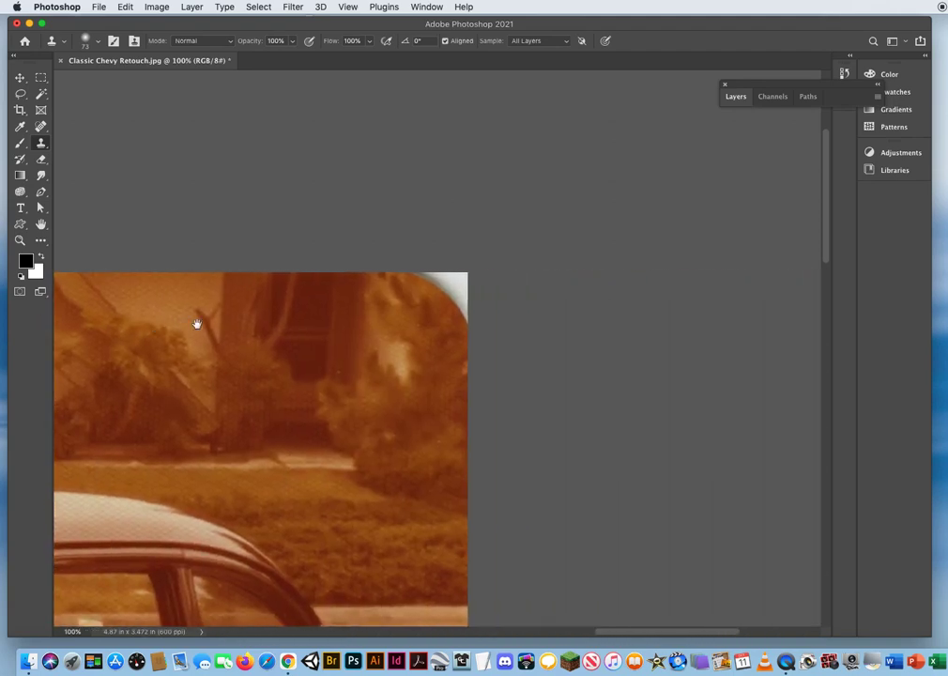
pyautogui.keyDown('alt'); pyautogui.click(406, 453); pyautogui.keyUp('alt')
pyautogui.moveTo(413, 441); pyautogui.dragTo(447, 322)
pyautogui.moveTo(452, 303)
pyautogui.mouseDown()
pyautogui.moveTo(415, 277)
pyautogui.moveTo(460, 273)
pyautogui.moveTo(466, 309)
pyautogui.mouseUp()
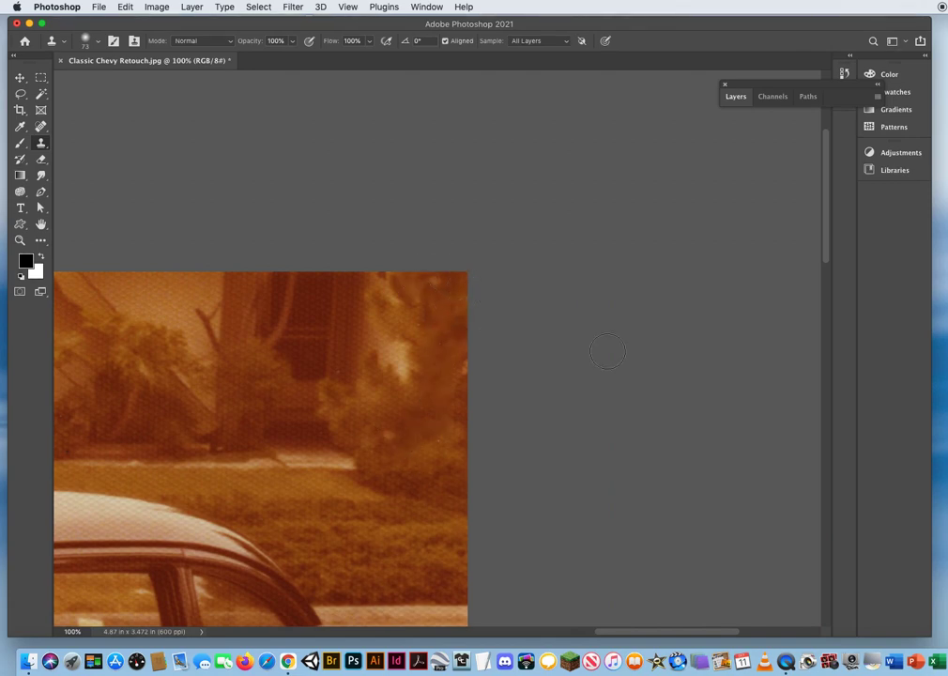
pyautogui.press('z')
pyautogui.moveTo(339, 417); pyautogui.dragTo(286, 415)
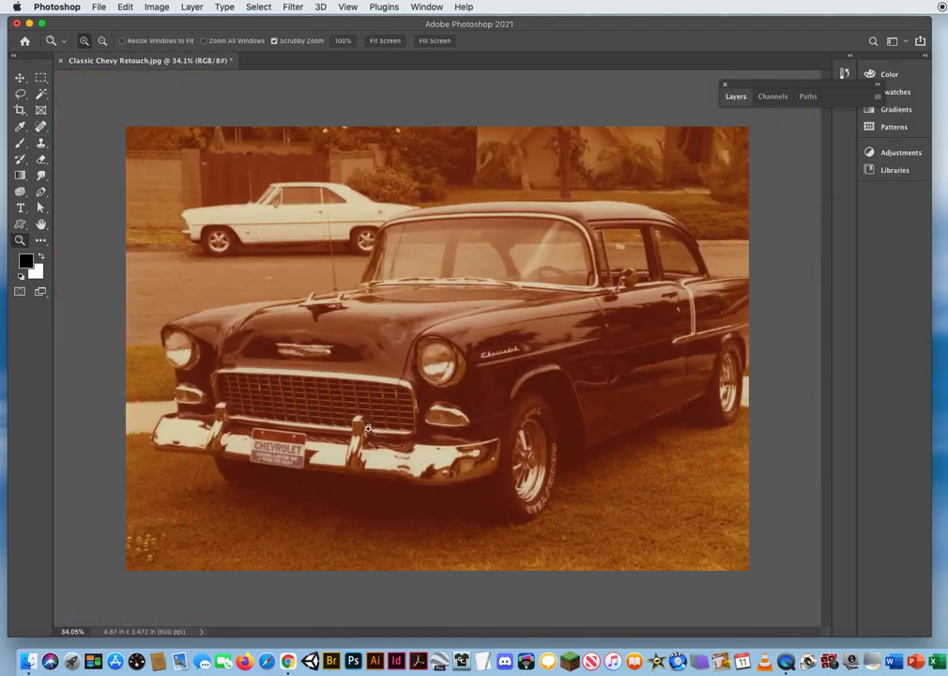
# Step: Expand the Layers panel and duplicate Background with Cmd+J to create Layer 1
pyautogui.moveTo(445, 399)
pyautogui.mouseDown()
pyautogui.moveTo(413, 400)
pyautogui.moveTo(438, 402)
pyautogui.mouseUp()
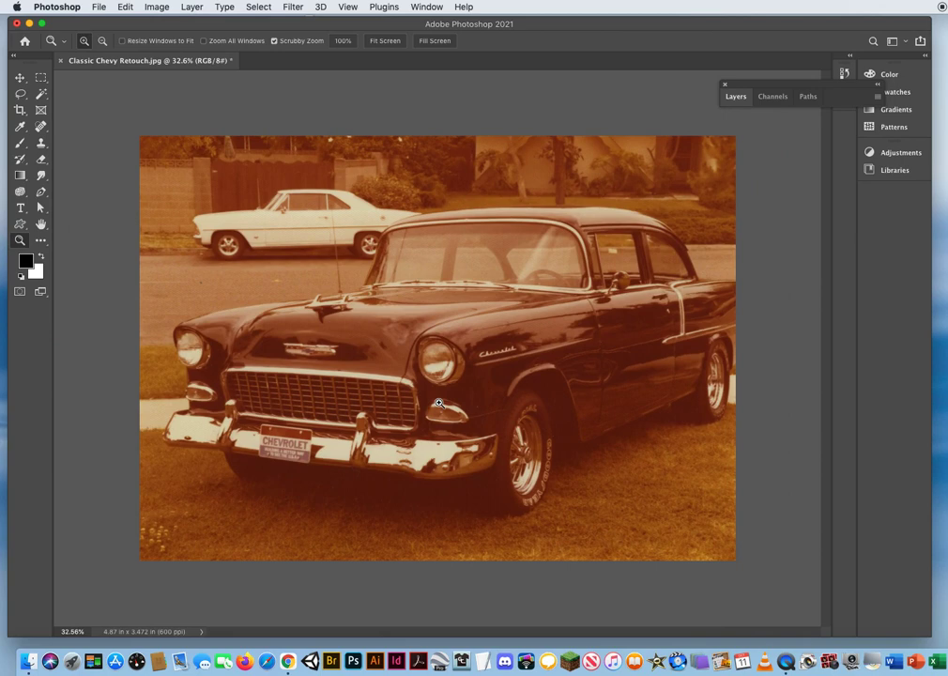
pyautogui.click(738, 98)
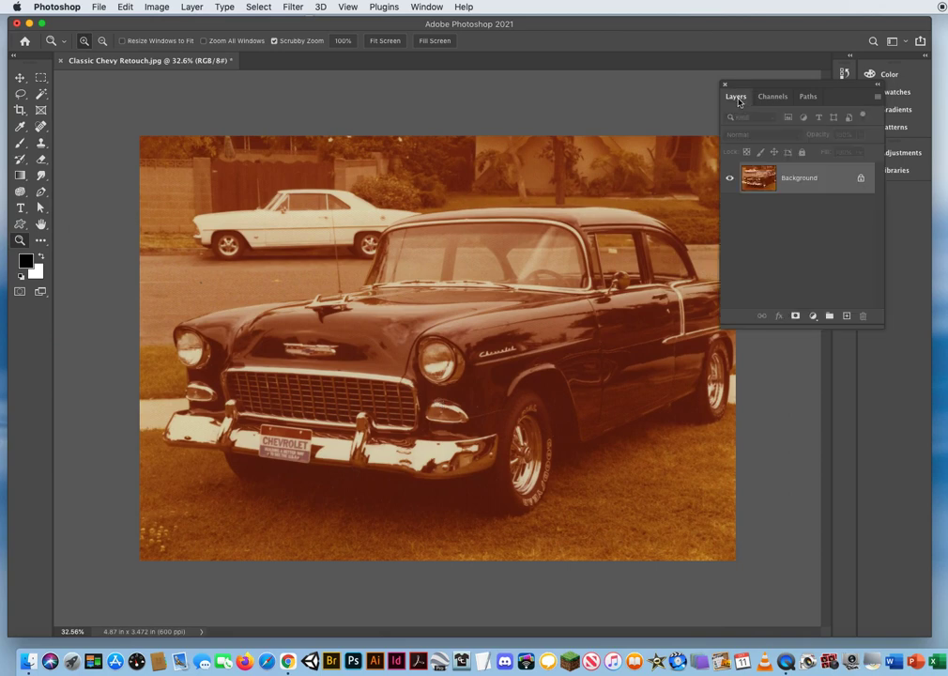
pyautogui.moveTo(738, 99); pyautogui.dragTo(714, 97)
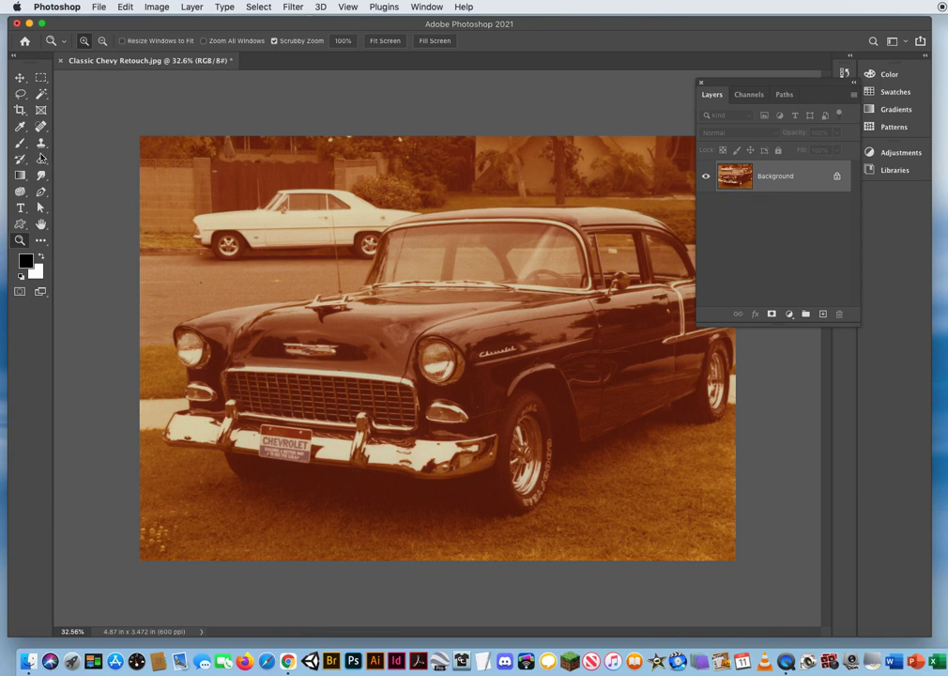
pyautogui.click(19, 75)
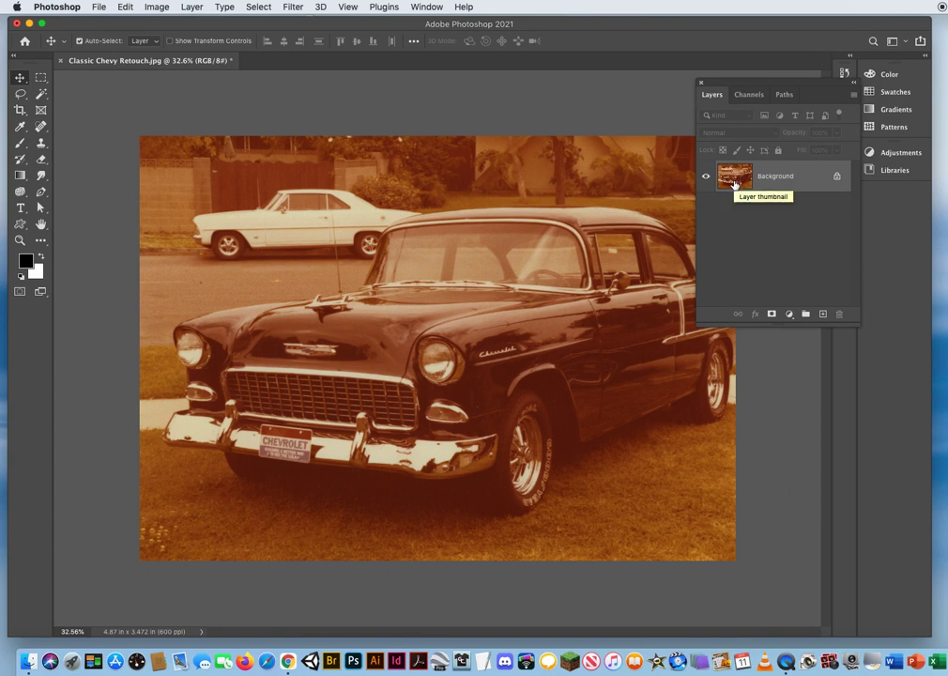
pyautogui.moveTo(733, 183); pyautogui.dragTo(734, 180)
pyautogui.press('super+j')
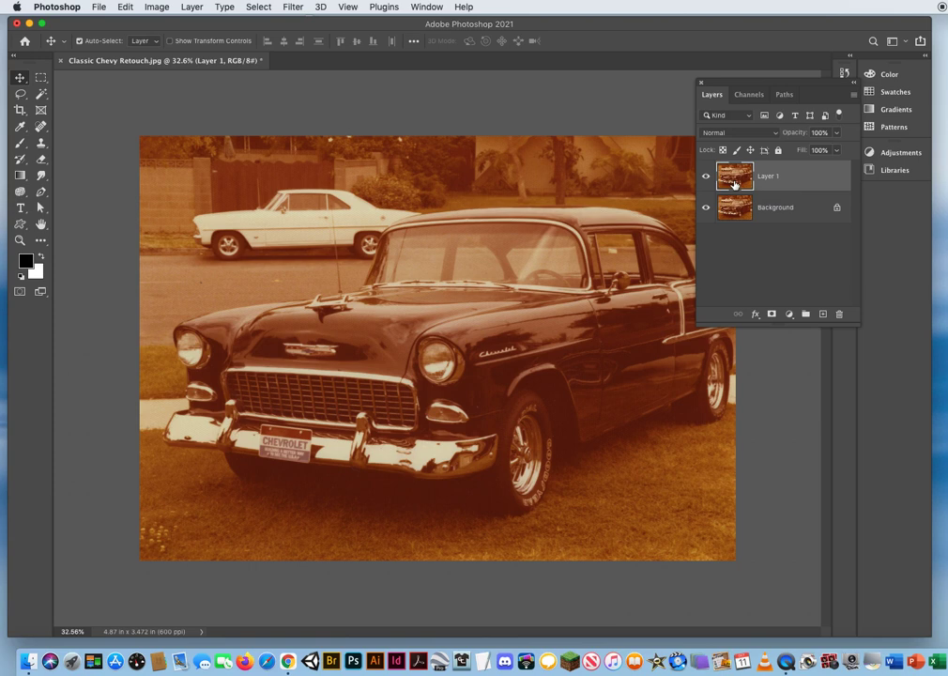
pyautogui.click(742, 208)
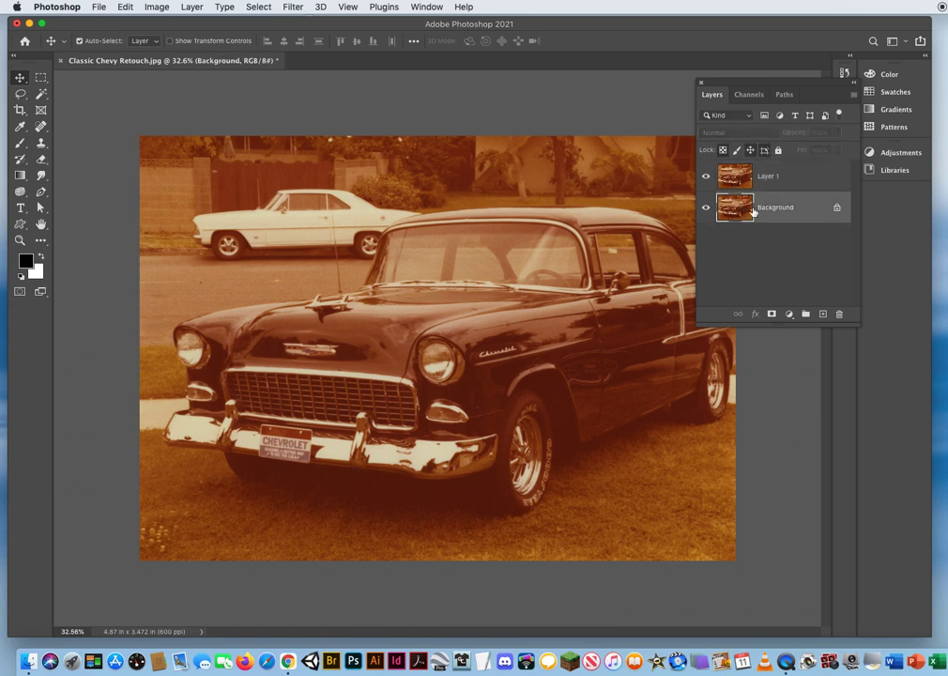
pyautogui.click(768, 178)
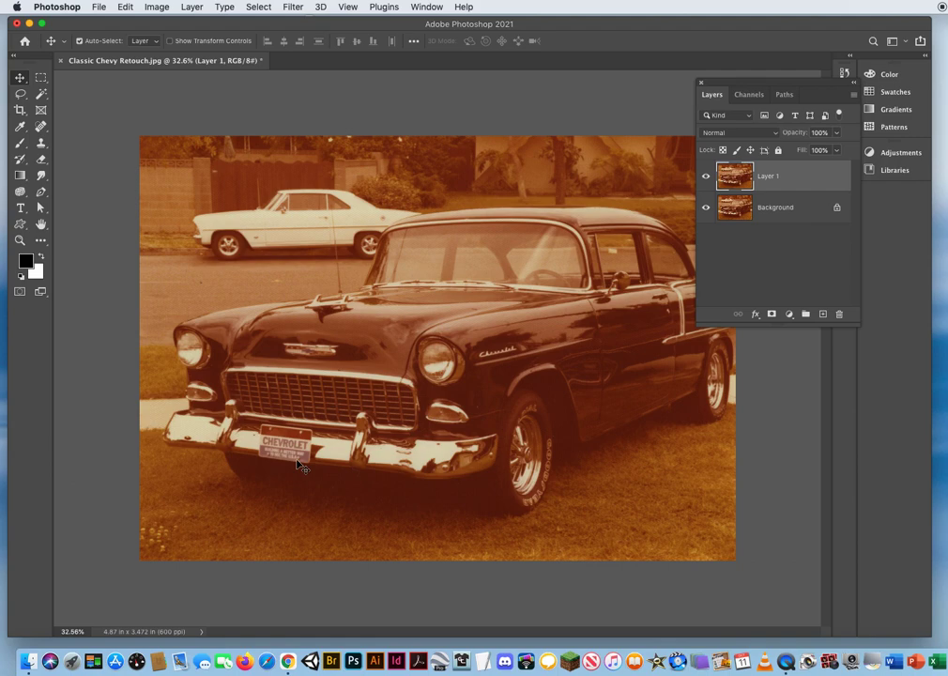
pyautogui.click(159, 6)
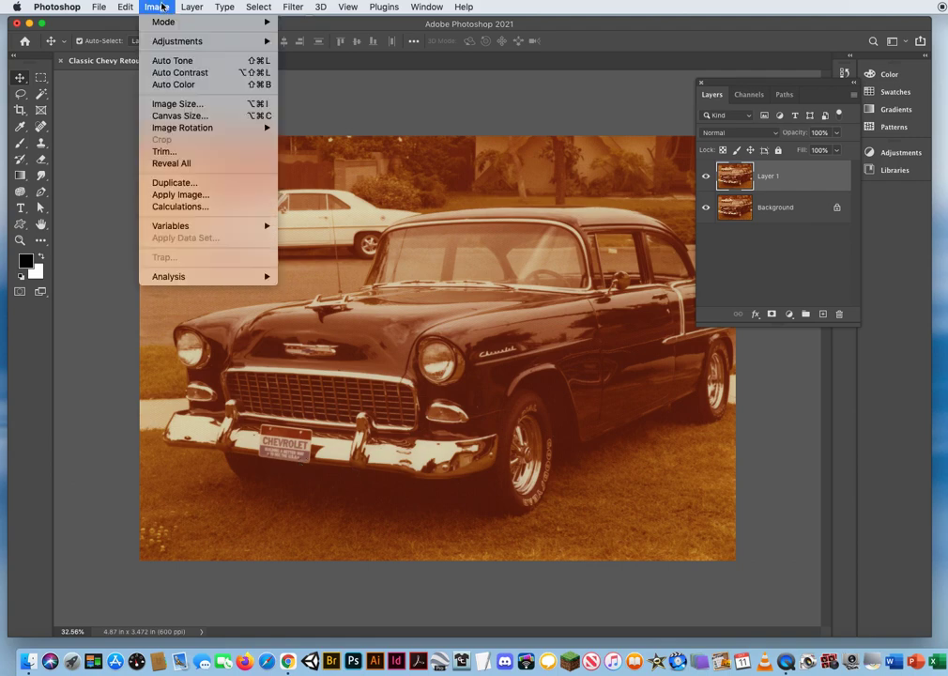
pyautogui.click(136, 83)
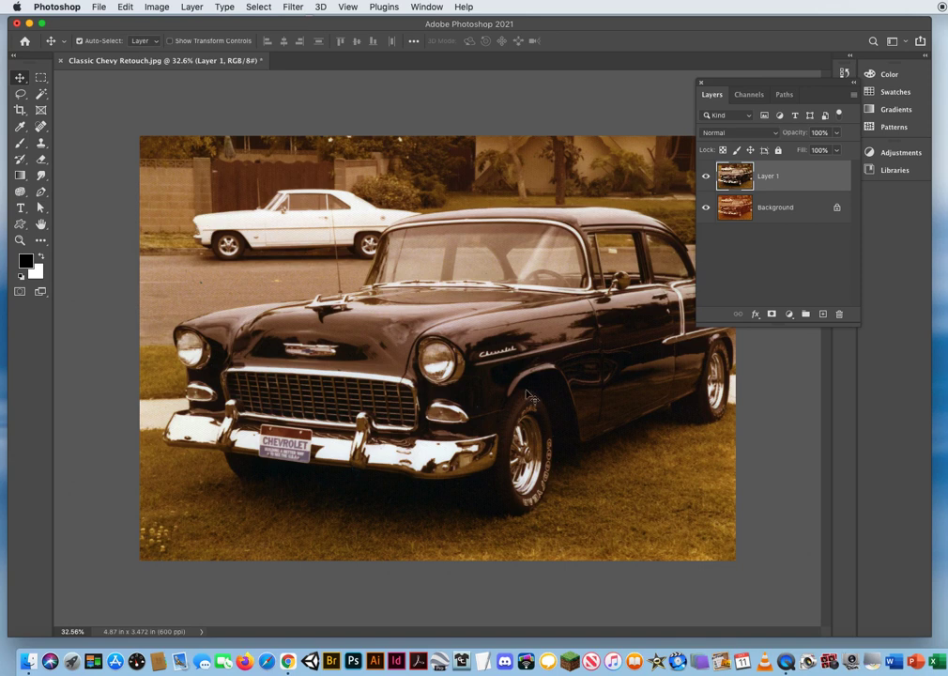
pyautogui.click(126, 8)
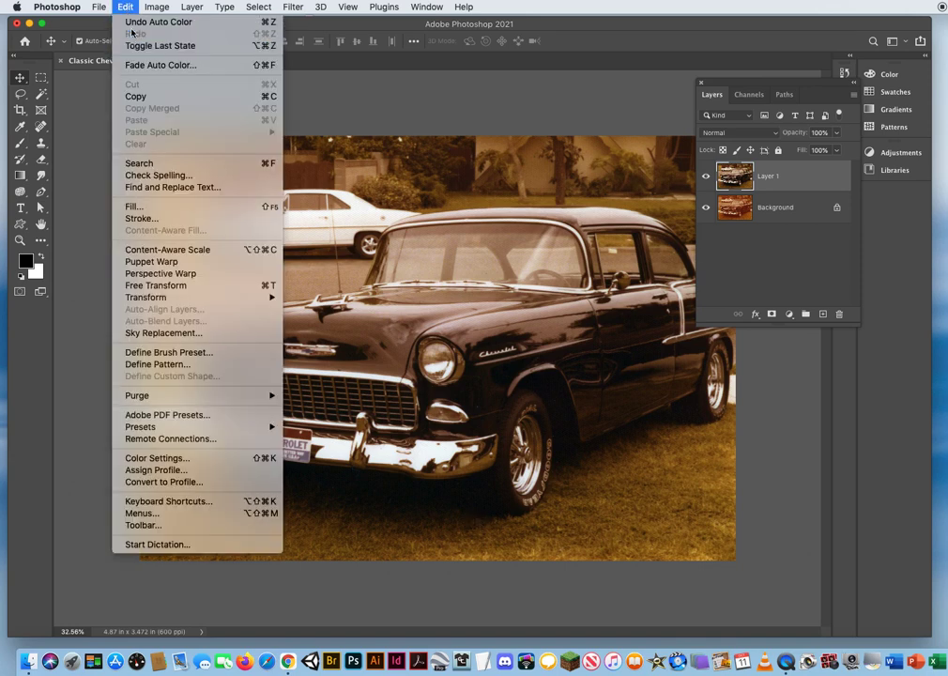
pyautogui.click(127, 21)
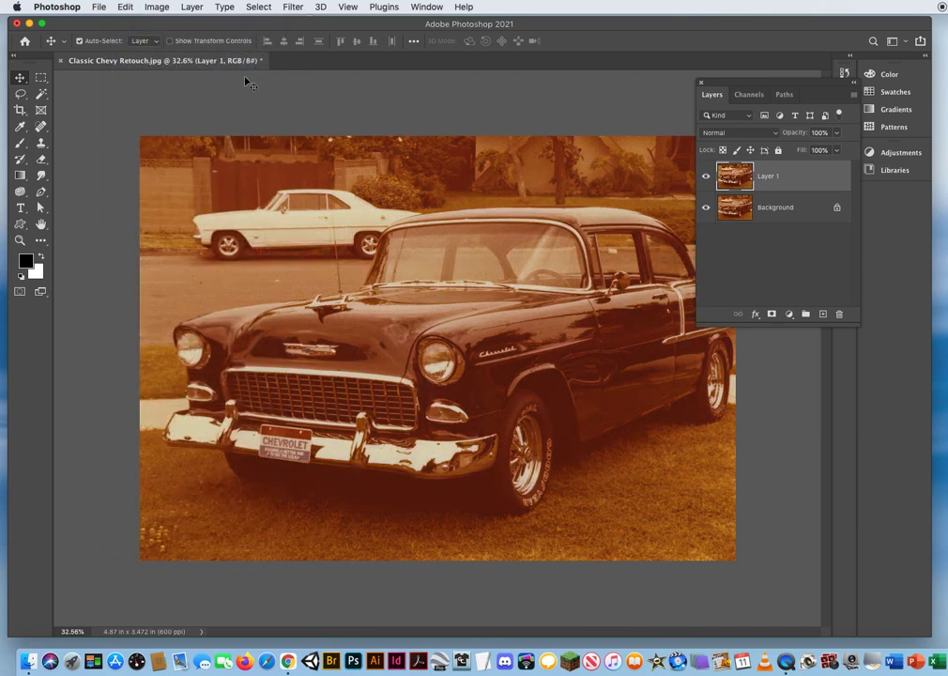
pyautogui.click(156, 8)
pyautogui.moveTo(162, 43)
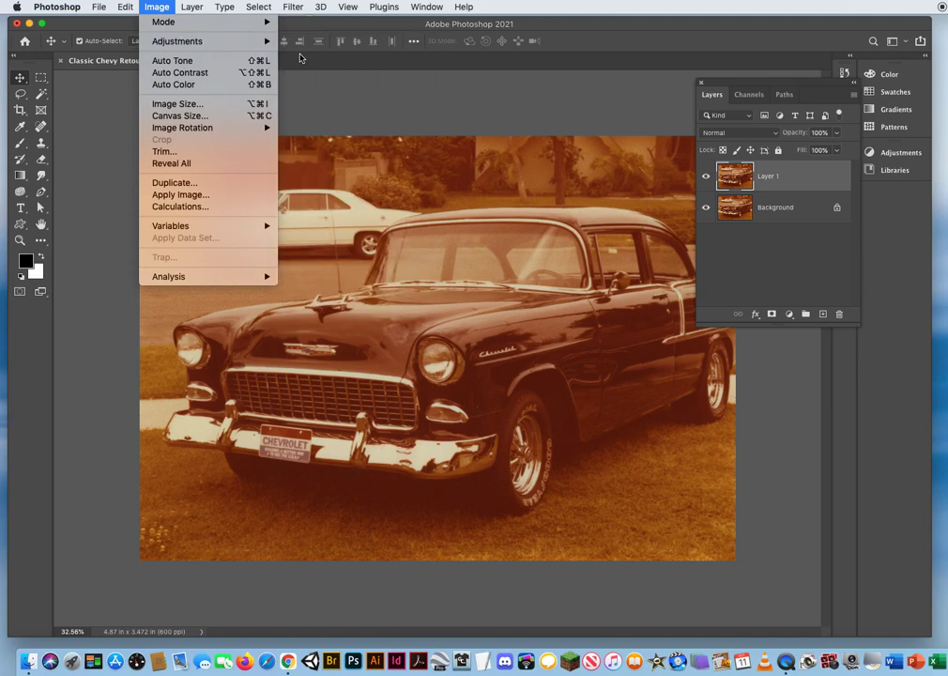
pyautogui.click(307, 54)
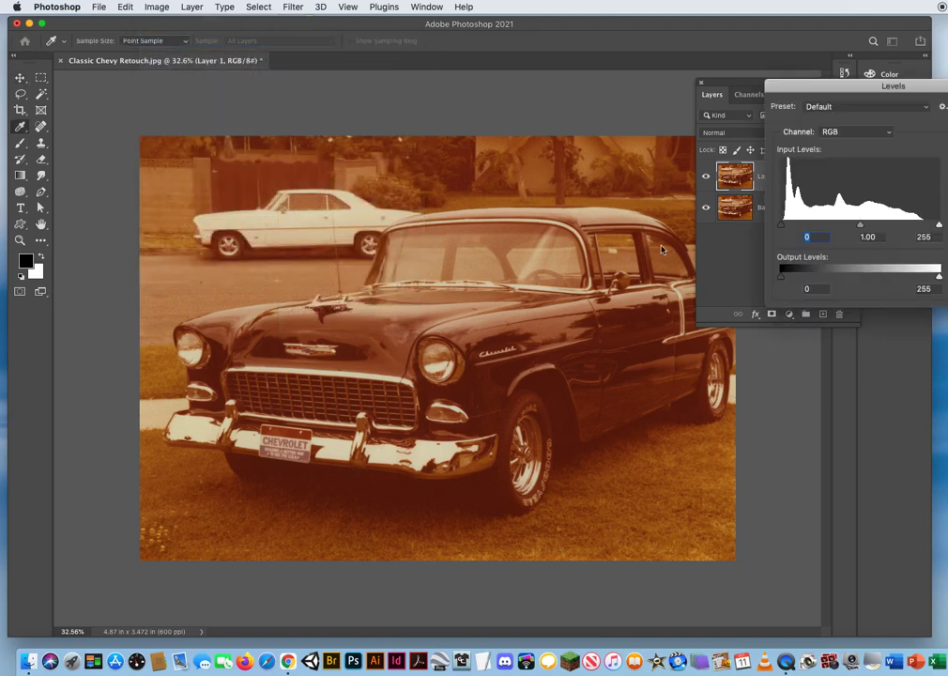
pyautogui.moveTo(798, 95); pyautogui.dragTo(572, 143)
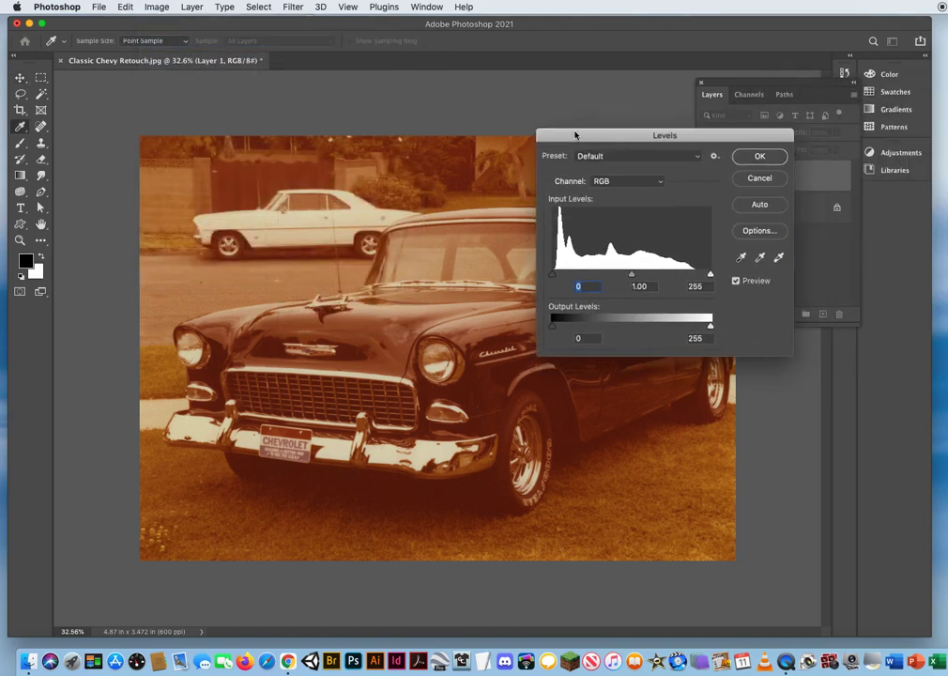
pyautogui.moveTo(554, 278)
pyautogui.mouseDown()
pyautogui.moveTo(612, 277)
pyautogui.moveTo(554, 276)
pyautogui.mouseUp()
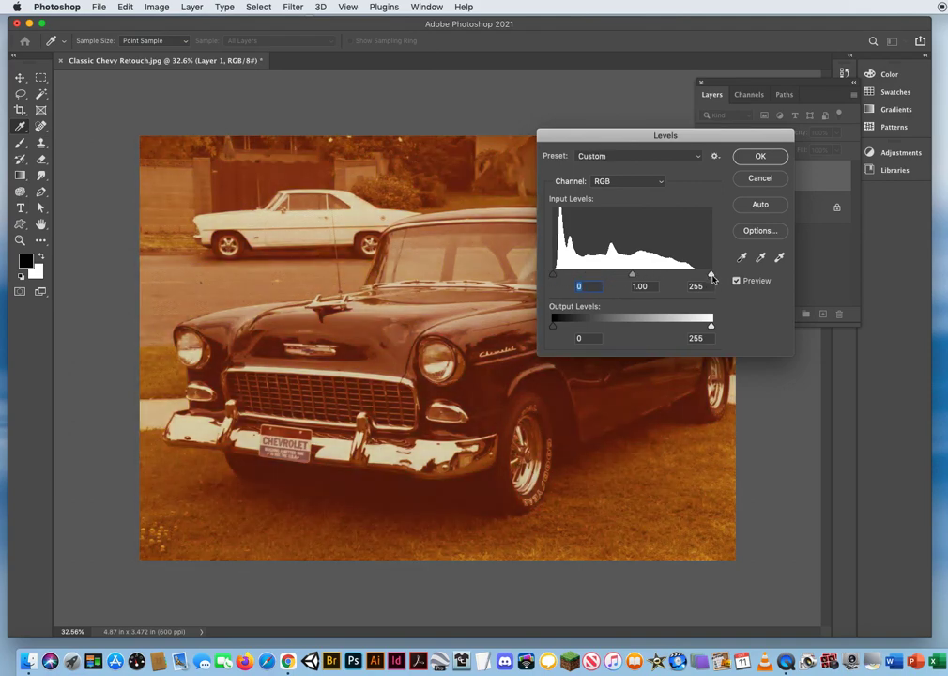
pyautogui.moveTo(712, 276); pyautogui.dragTo(666, 279)
pyautogui.click(761, 179)
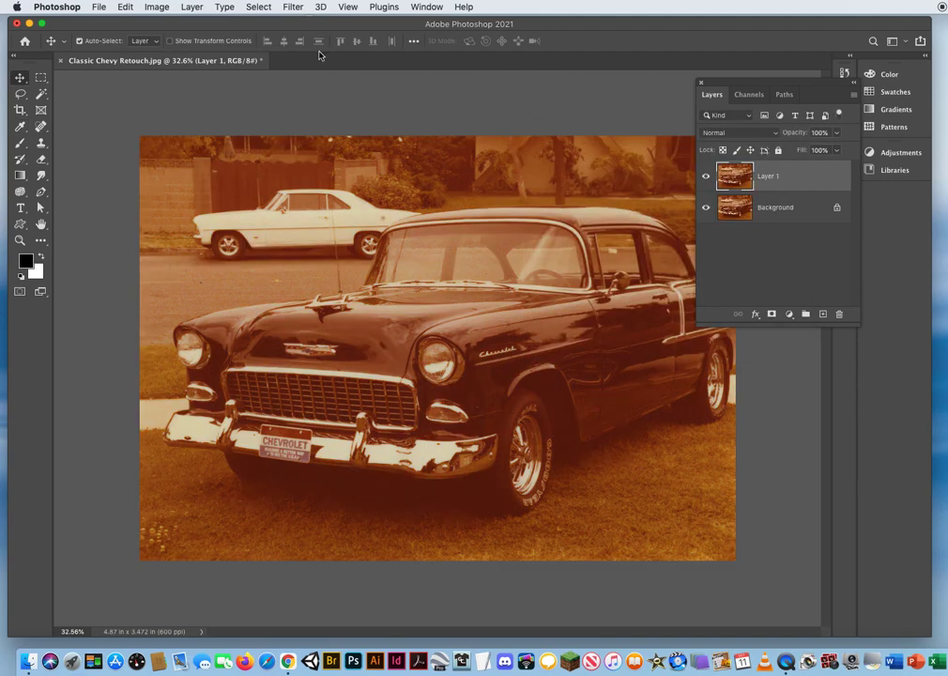
pyautogui.click(156, 6)
pyautogui.moveTo(161, 43)
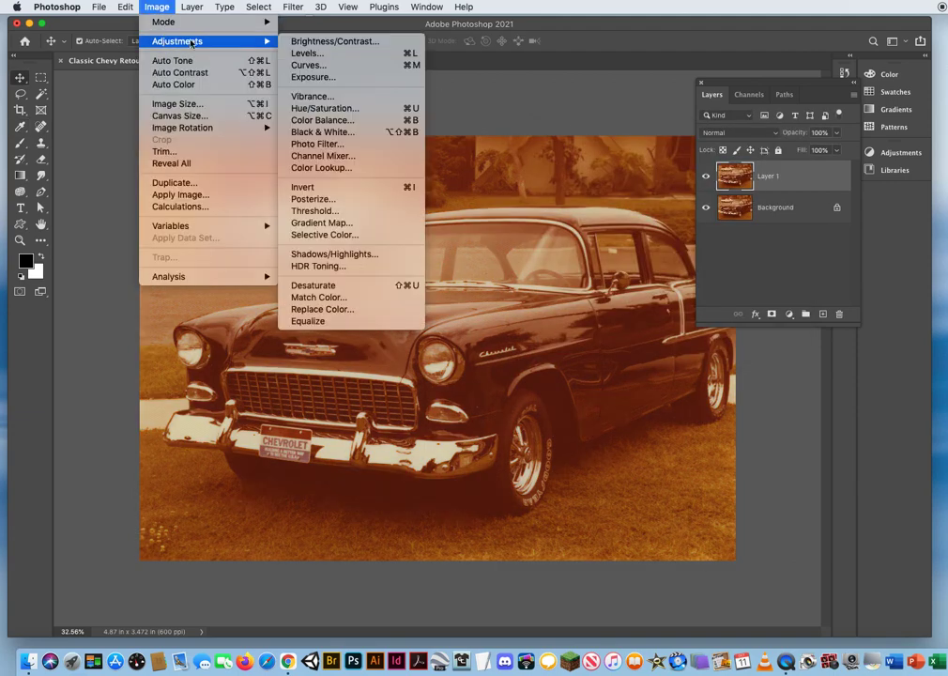
pyautogui.click(325, 109)
pyautogui.moveTo(708, 108); pyautogui.dragTo(665, 87)
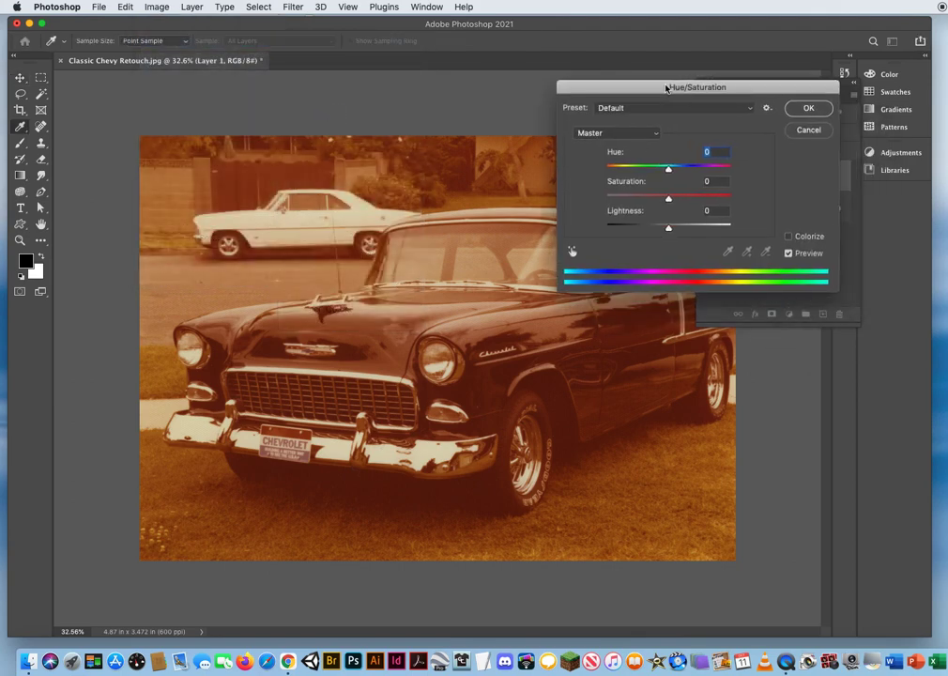
pyautogui.click(602, 134)
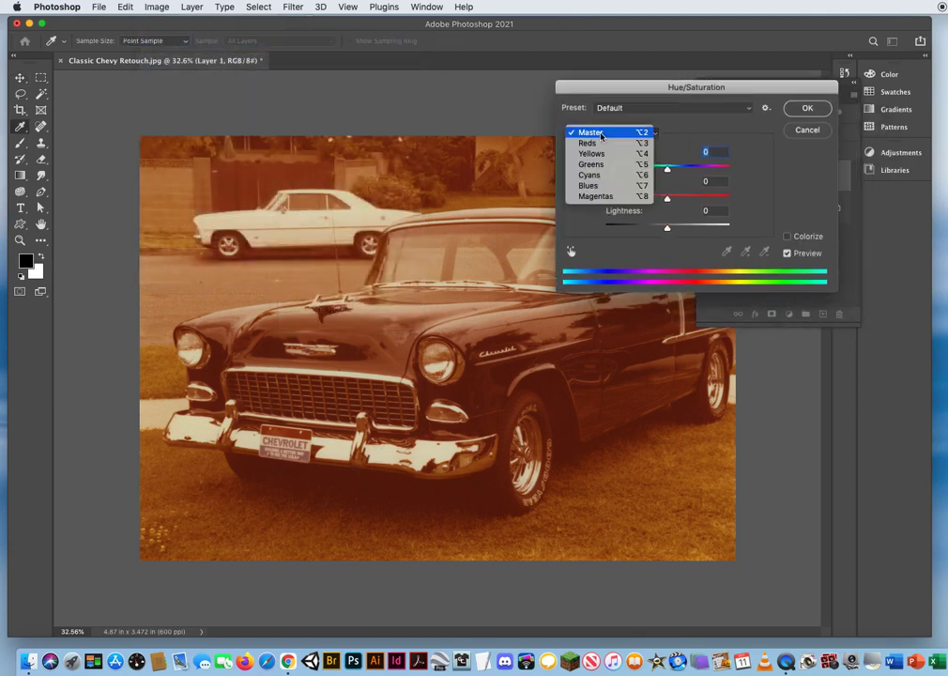
pyautogui.click(598, 146)
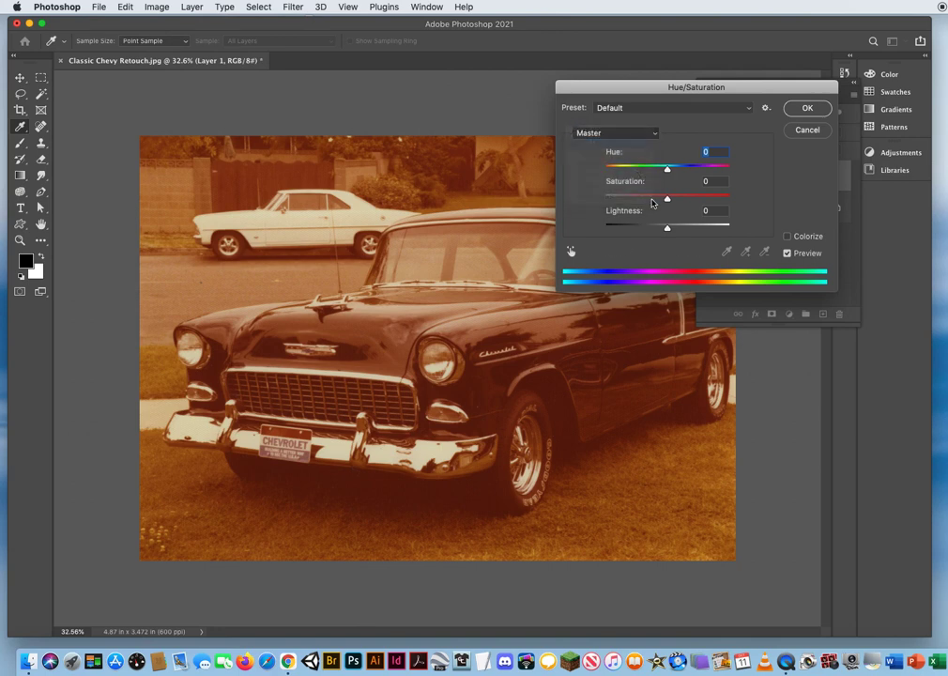
pyautogui.moveTo(667, 199); pyautogui.dragTo(468, 156)
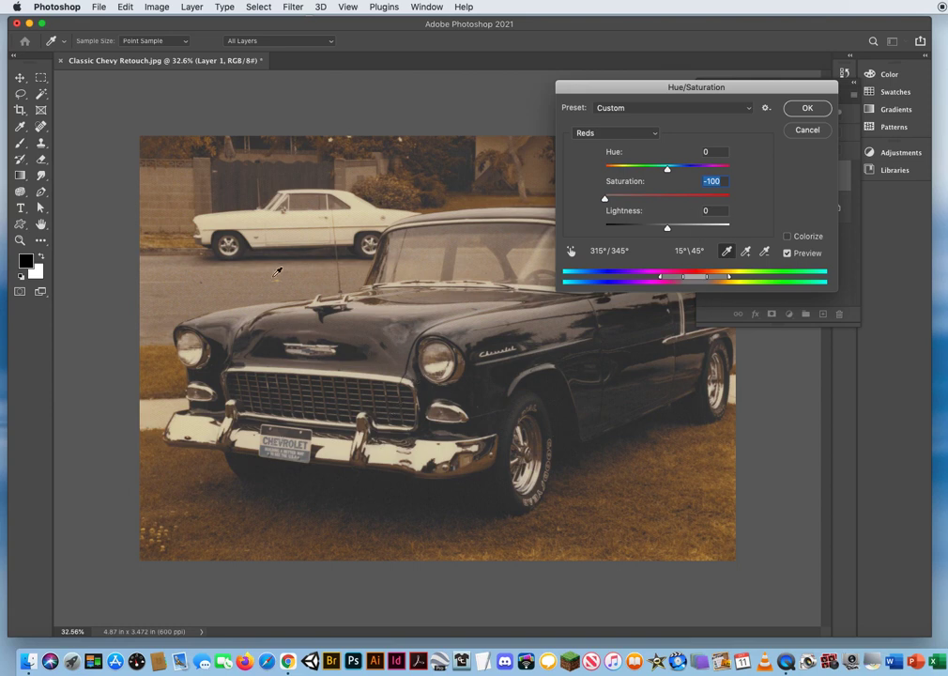
pyautogui.click(806, 131)
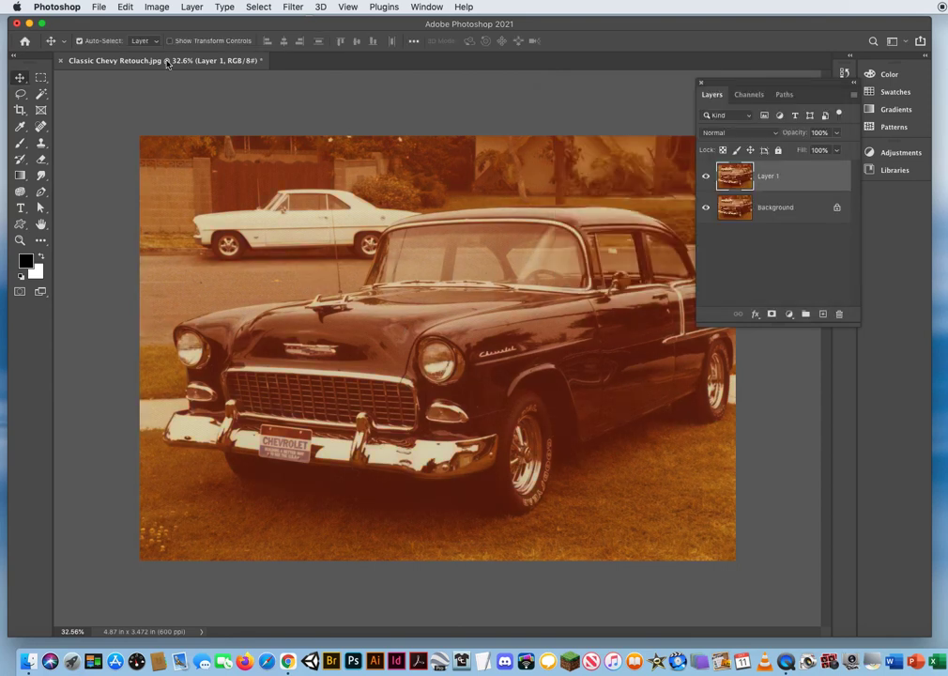
pyautogui.click(157, 8)
pyautogui.moveTo(159, 40)
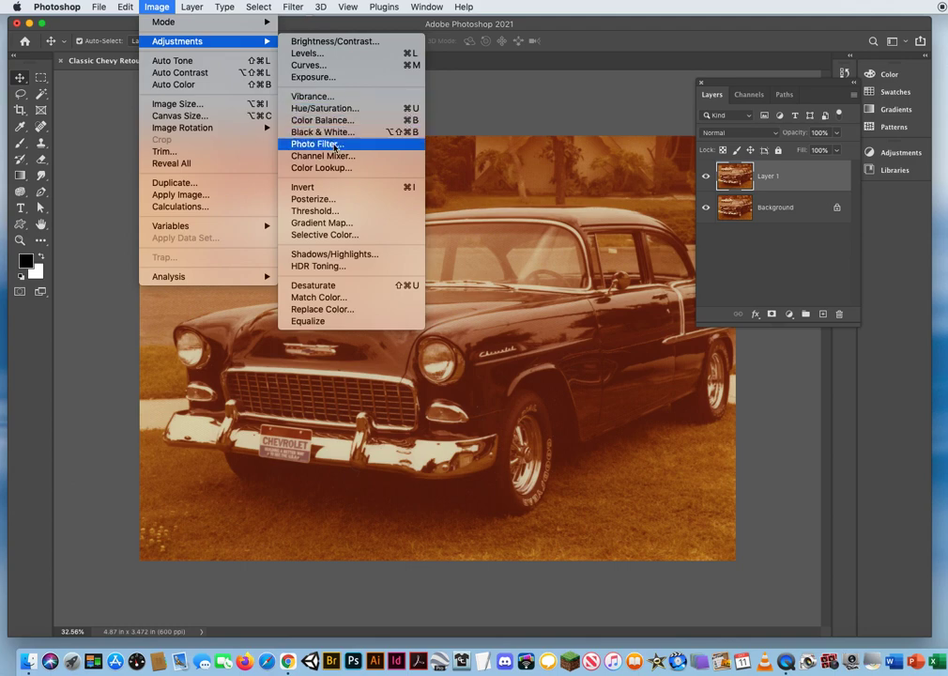
# Step: Try Cooling Filters 80, LBB and 82 at 71% density in Photo Filter, then cancel it
pyautogui.click(337, 146)
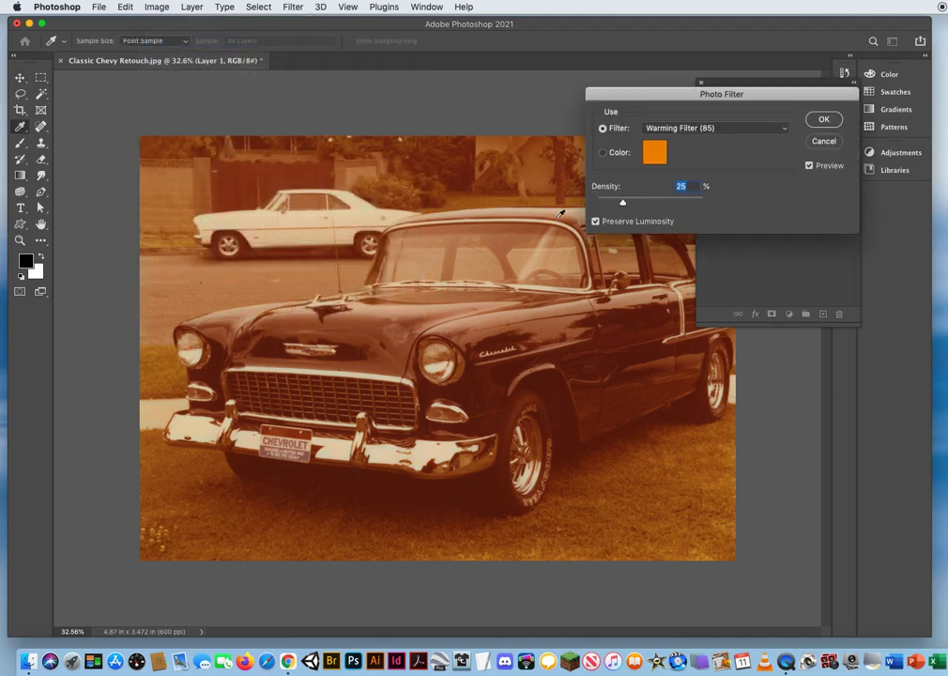
pyautogui.click(673, 127)
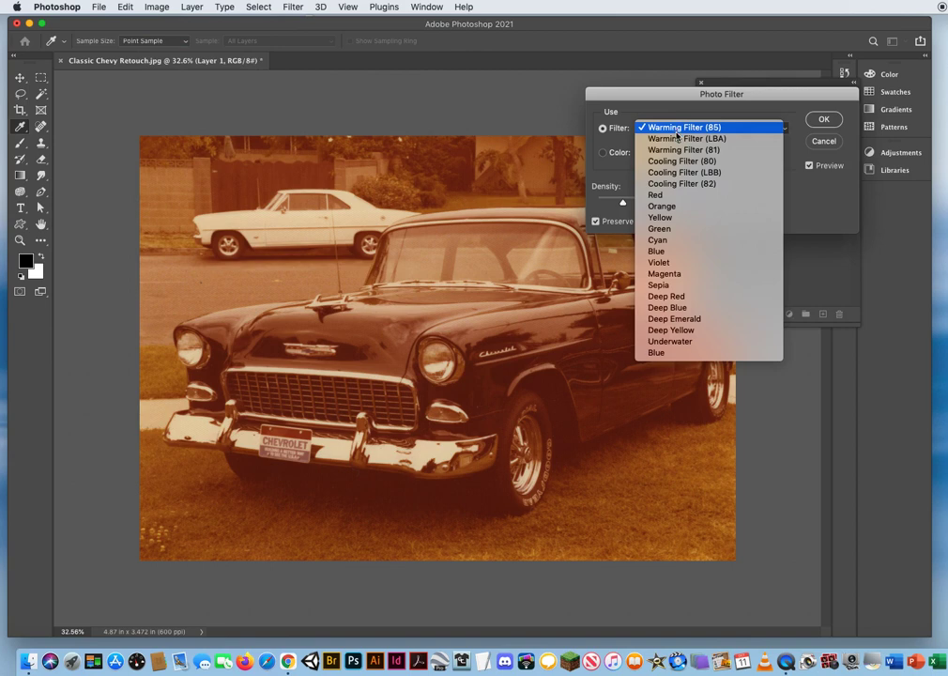
pyautogui.click(675, 162)
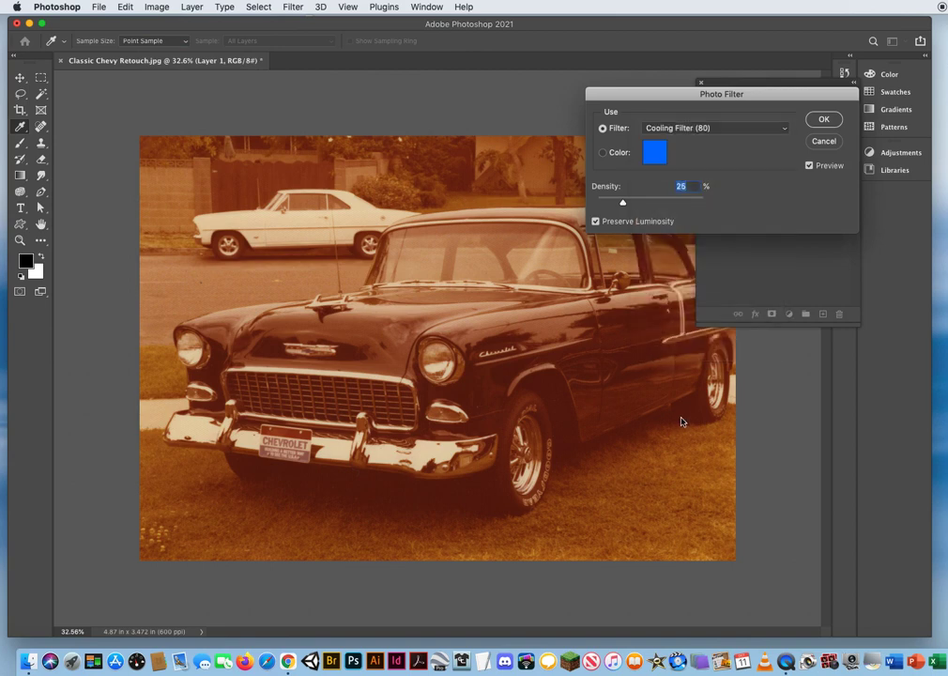
pyautogui.click(683, 128)
pyautogui.click(686, 140)
pyautogui.click(699, 127)
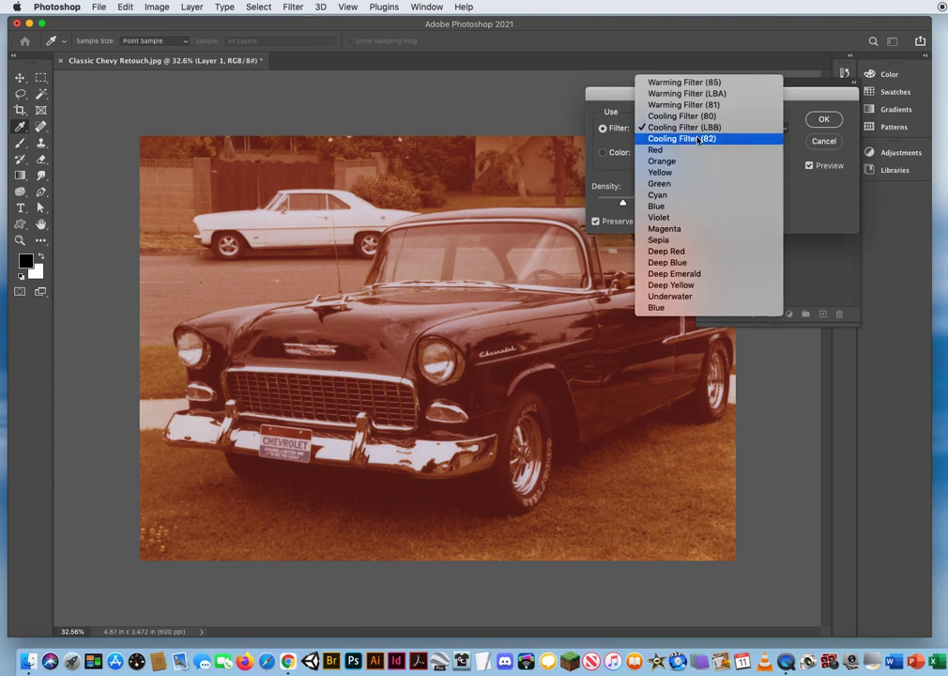
pyautogui.click(698, 140)
pyautogui.moveTo(622, 202); pyautogui.dragTo(673, 206)
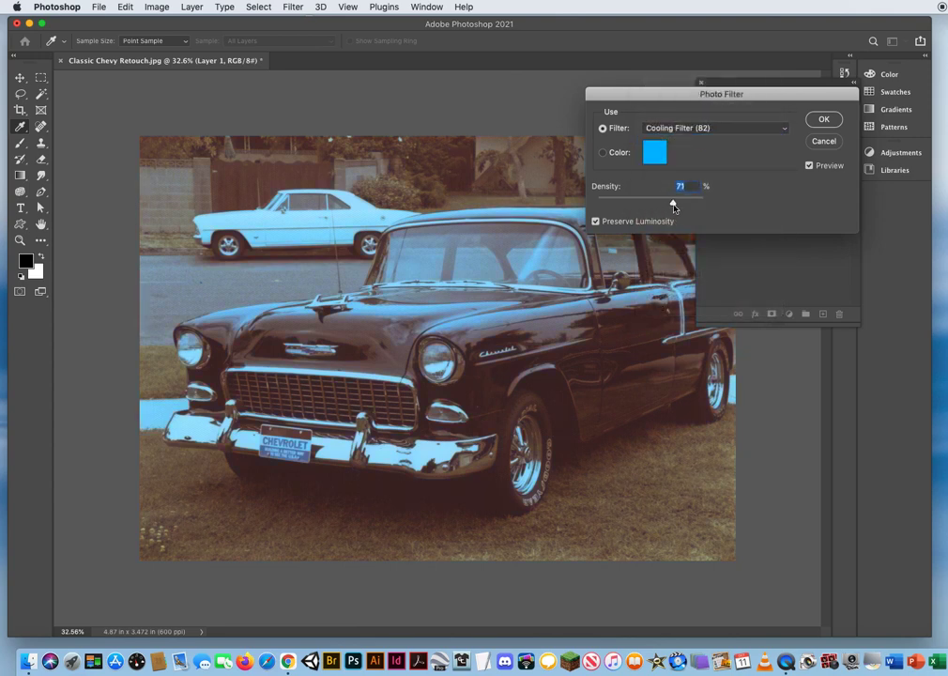
pyautogui.click(690, 129)
pyautogui.click(685, 104)
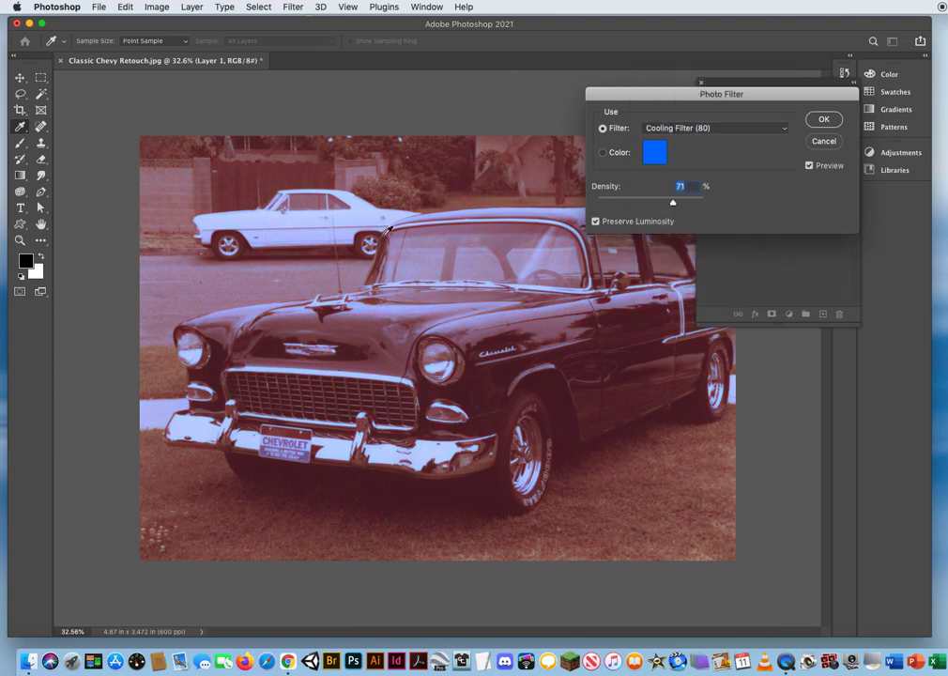
pyautogui.click(813, 142)
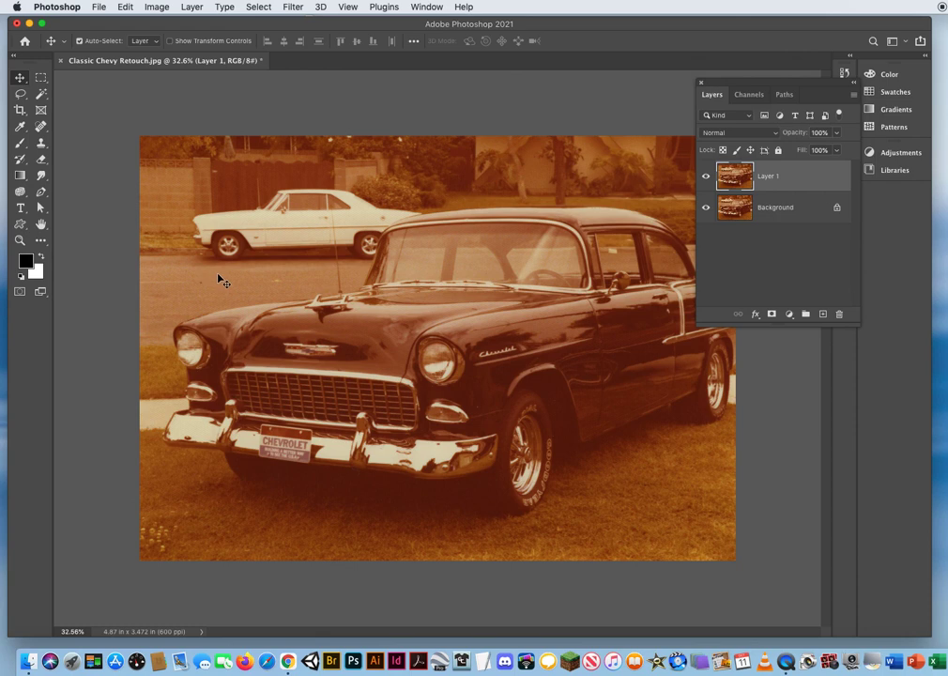
pyautogui.click(156, 8)
pyautogui.moveTo(154, 45)
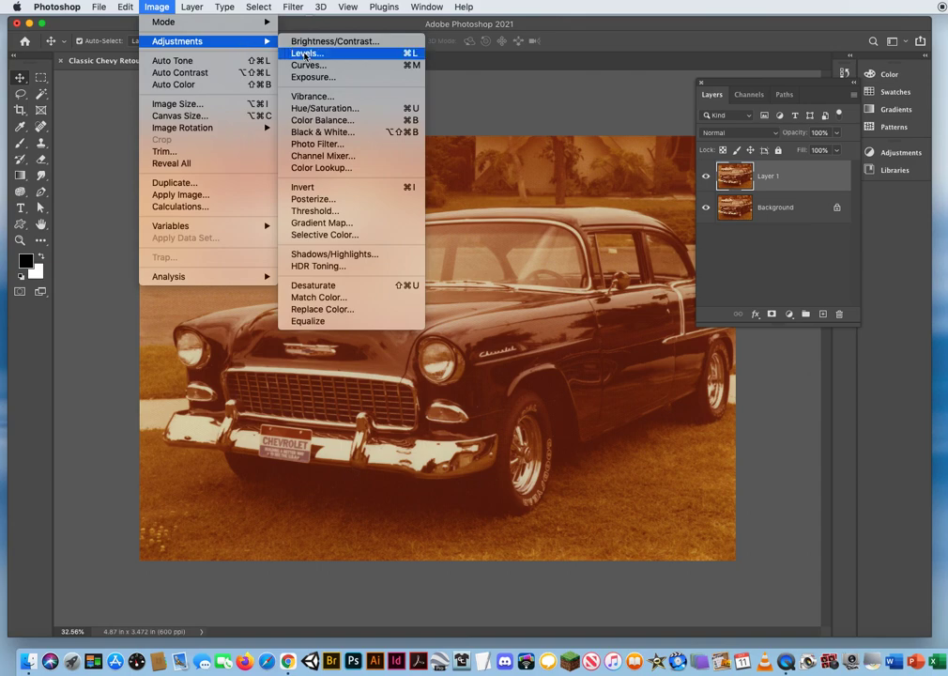
# Step: In Levels, sample the white car for the white point and the Chevy's dark fender for black
pyautogui.click(305, 55)
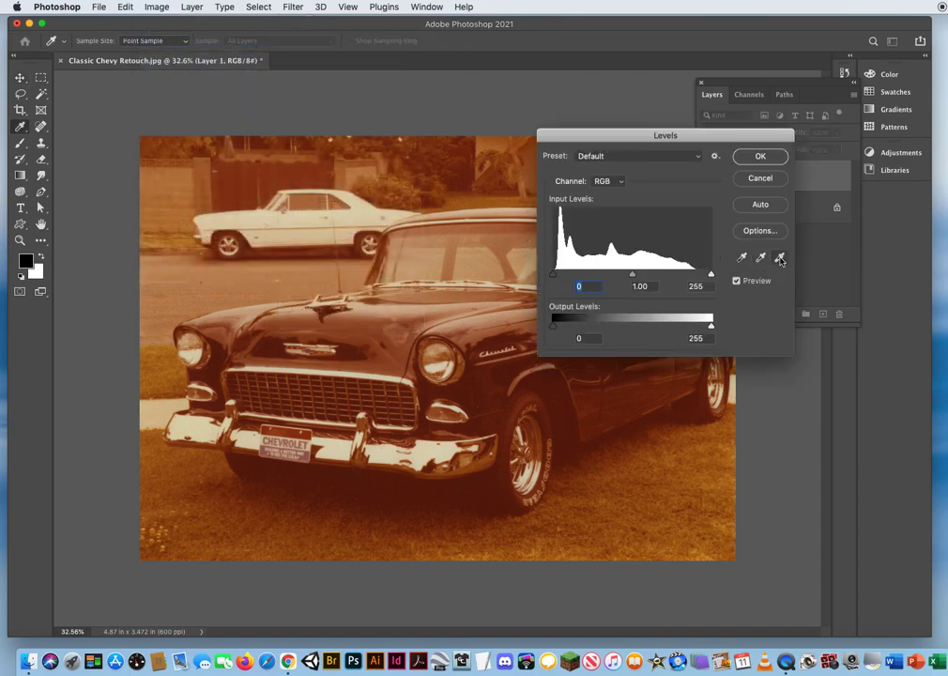
pyautogui.moveTo(606, 140); pyautogui.dragTo(708, 148)
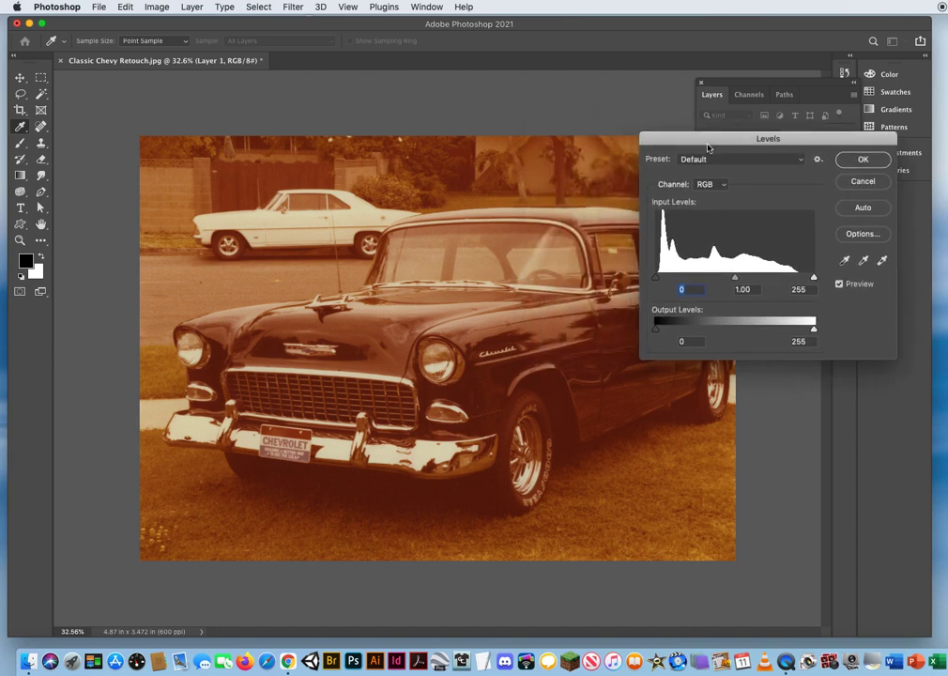
pyautogui.click(880, 262)
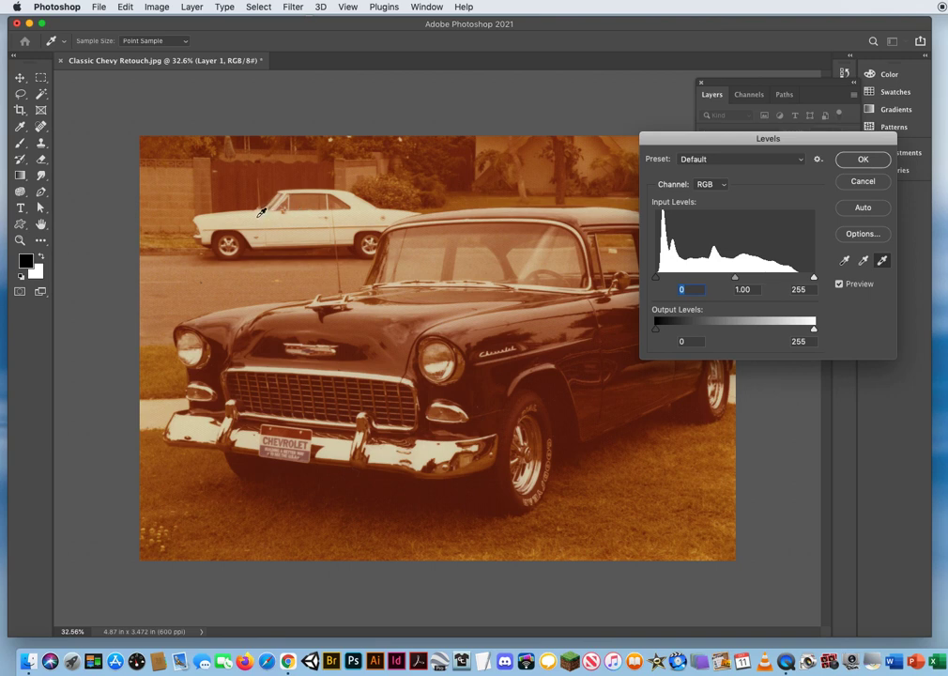
pyautogui.click(258, 215)
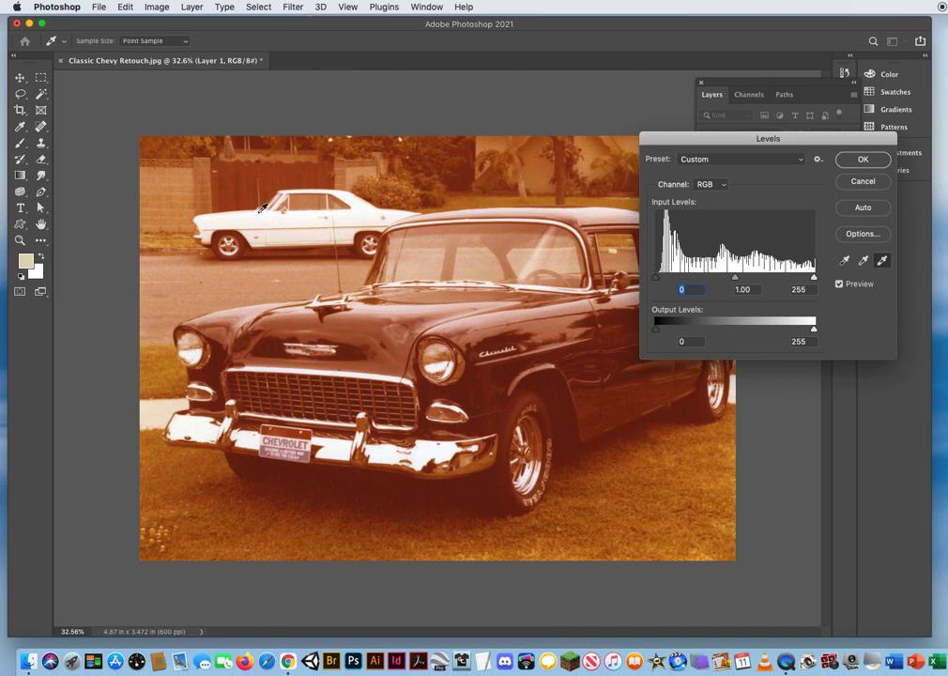
pyautogui.click(843, 262)
pyautogui.moveTo(747, 129); pyautogui.dragTo(719, 115)
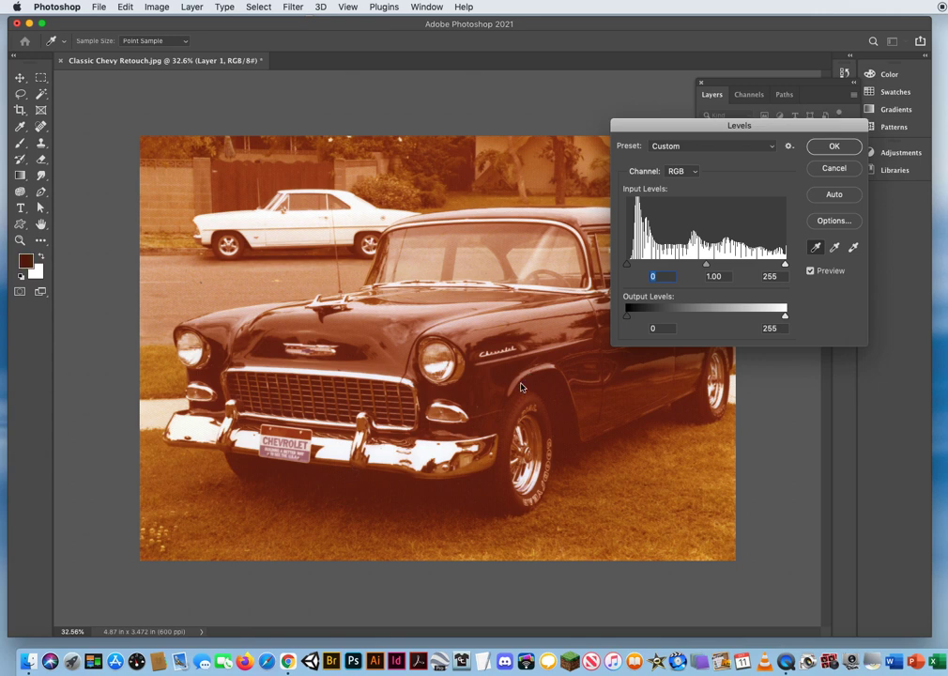
pyautogui.click(526, 379)
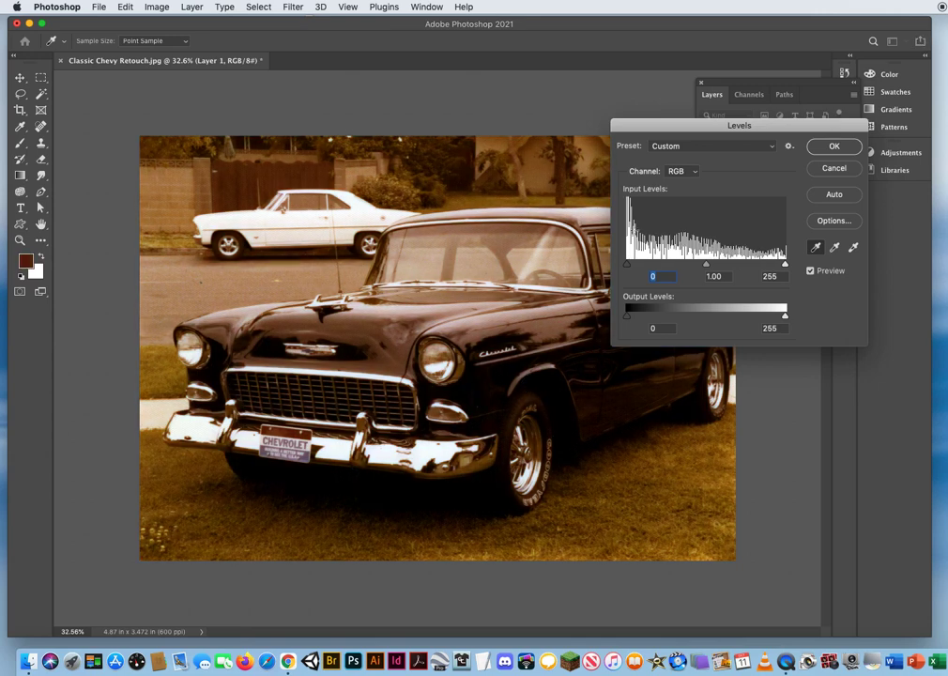
pyautogui.moveTo(674, 133); pyautogui.dragTo(644, 87)
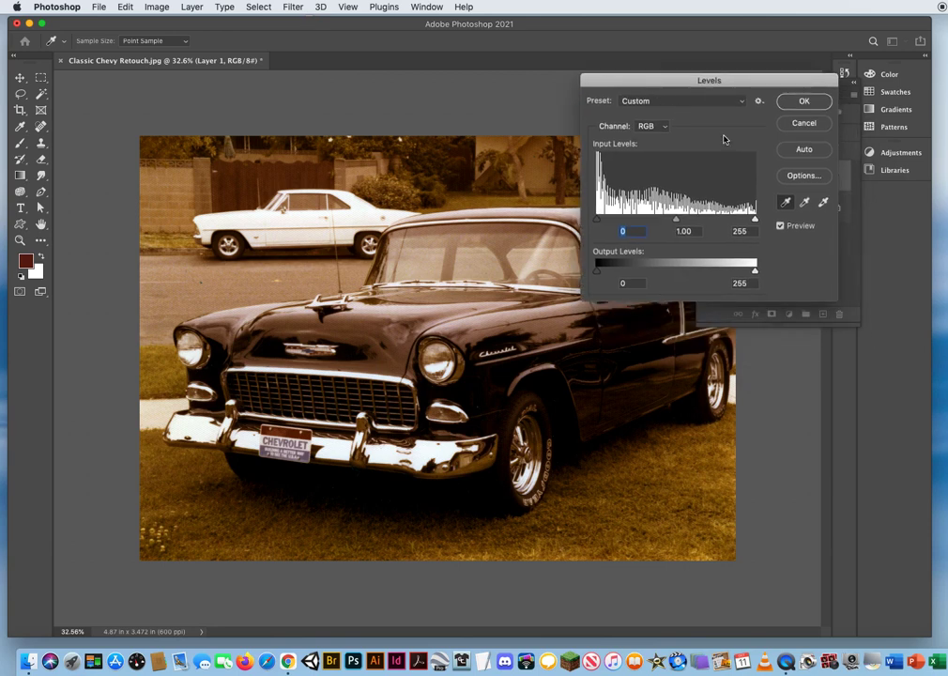
# Step: Sample the grey road with the Levels gray-point eyedropper and apply the correction
pyautogui.click(804, 204)
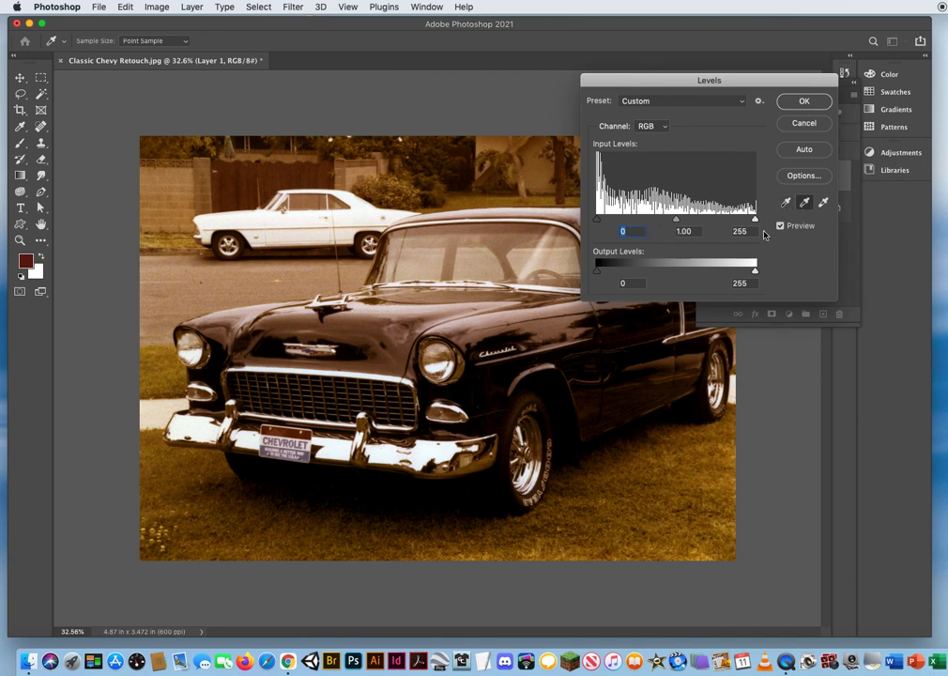
pyautogui.moveTo(624, 81); pyautogui.dragTo(639, 38)
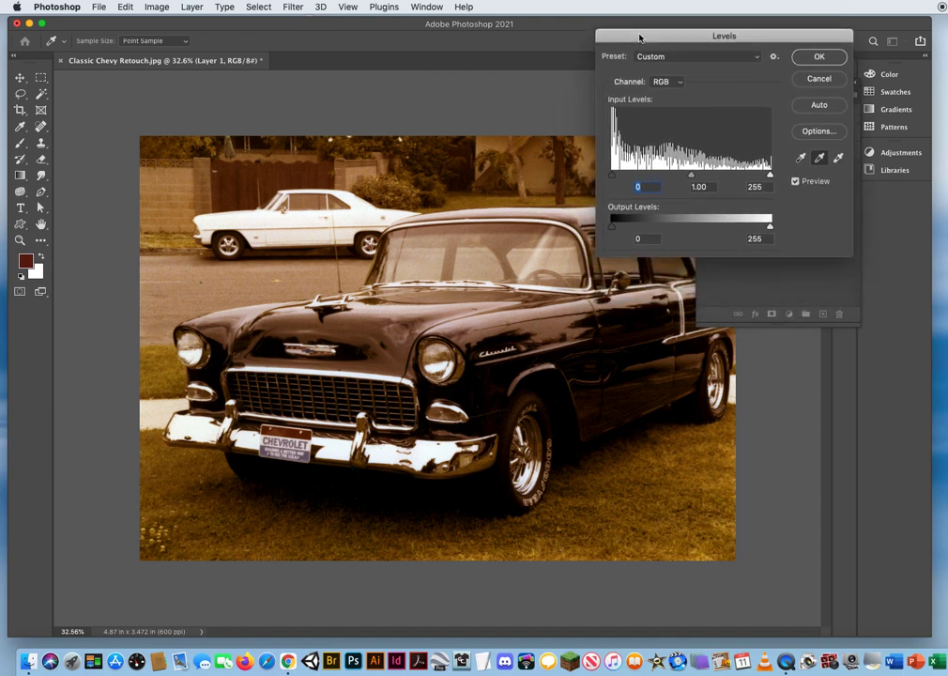
pyautogui.moveTo(639, 38); pyautogui.dragTo(666, 32)
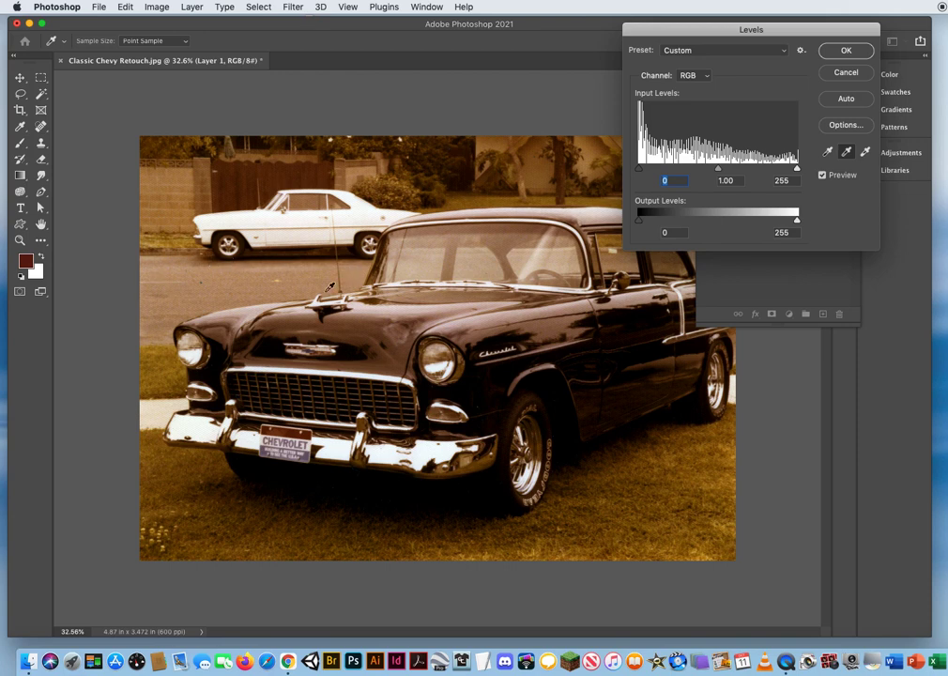
pyautogui.click(158, 293)
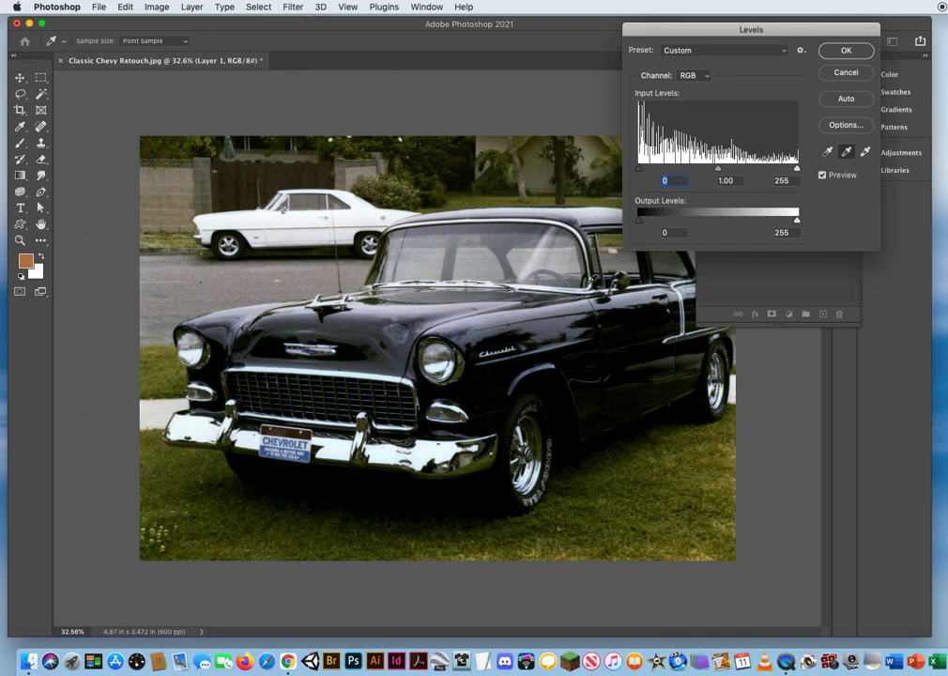
pyautogui.click(845, 52)
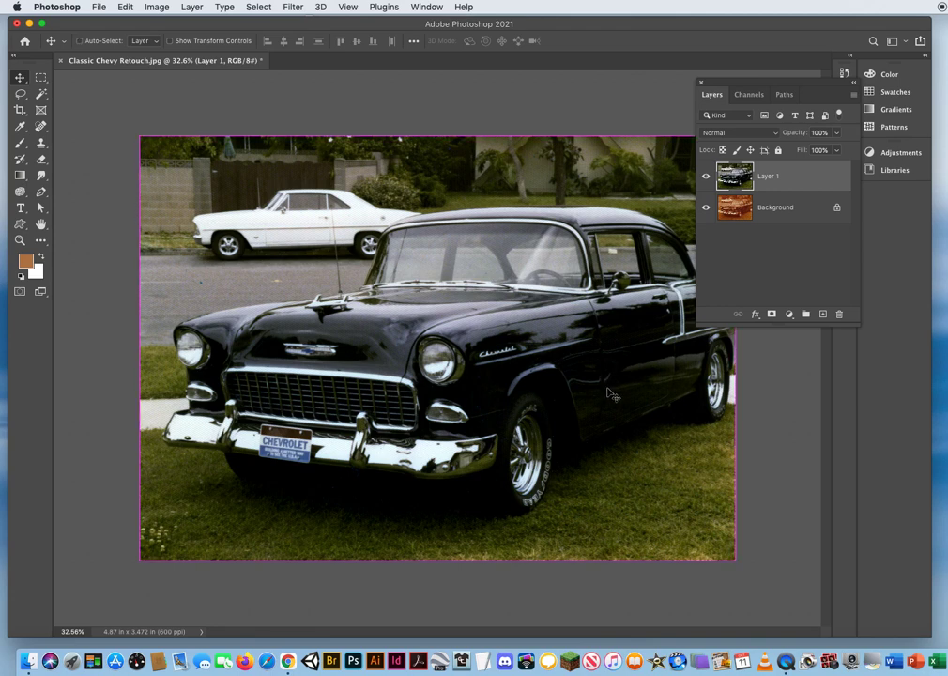
# Step: Duplicate Layer 1 with Cmd+J to create Layer 1 copy
pyautogui.press('super+j')
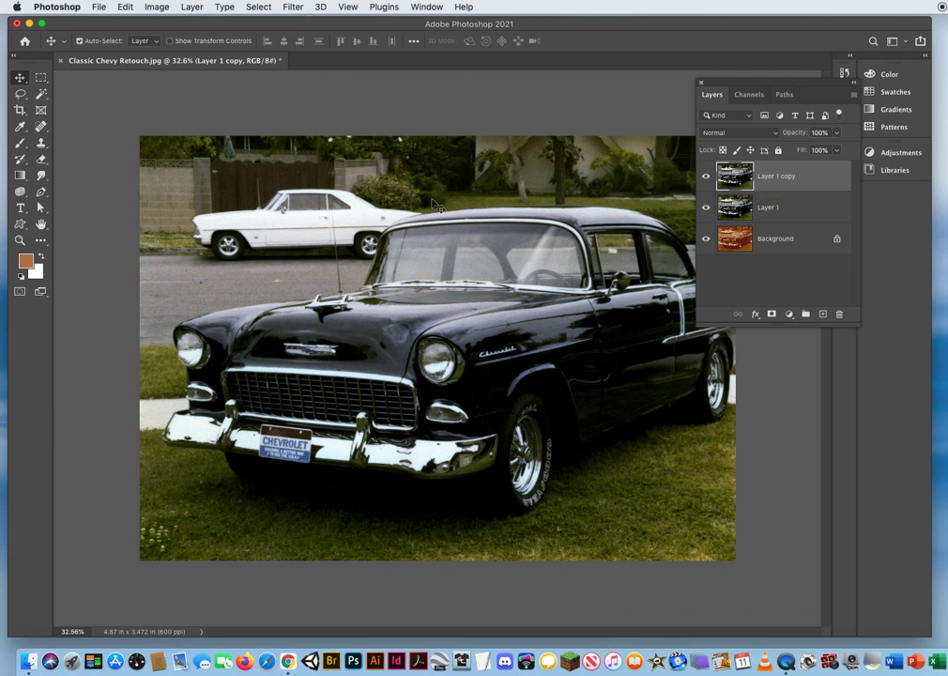
pyautogui.click(157, 8)
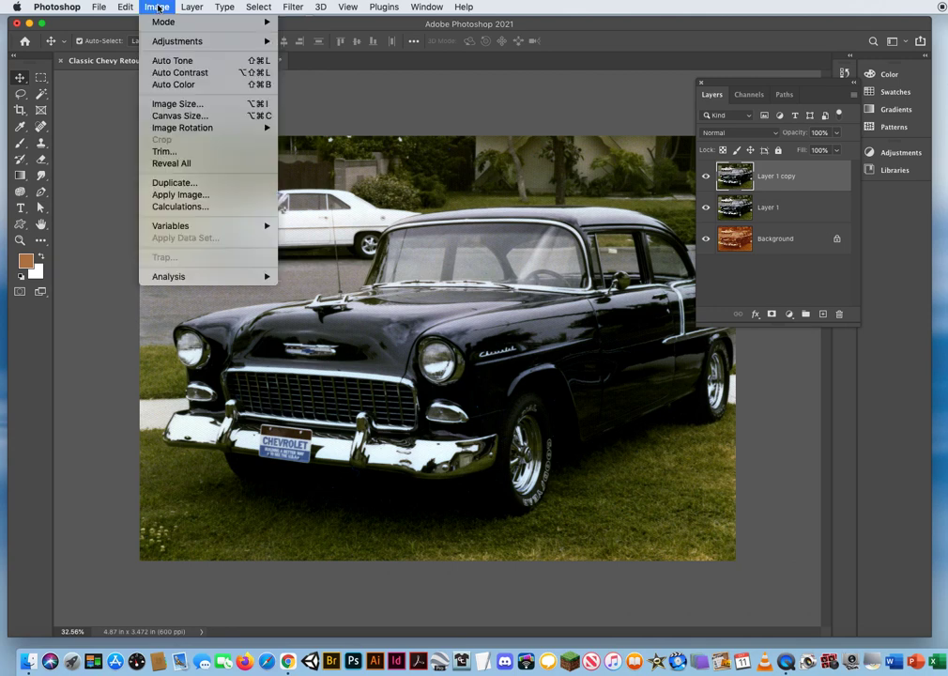
# Step: Apply Shadows/Highlights to Layer 1 copy with 35% shadow amount and a 52 px radius
pyautogui.moveTo(163, 43)
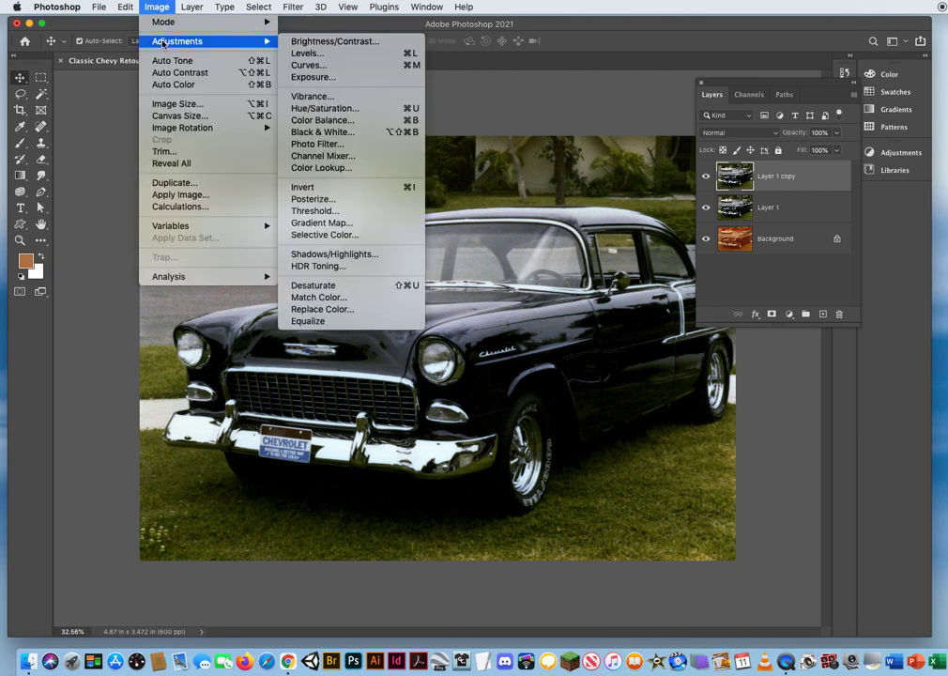
pyautogui.click(347, 260)
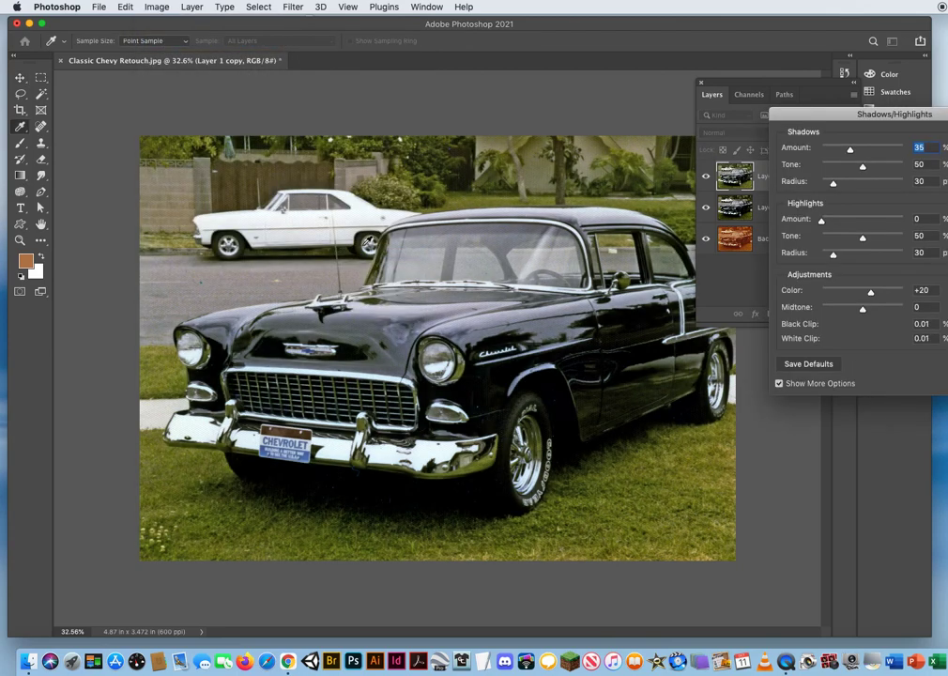
pyautogui.moveTo(809, 117); pyautogui.dragTo(138, 78)
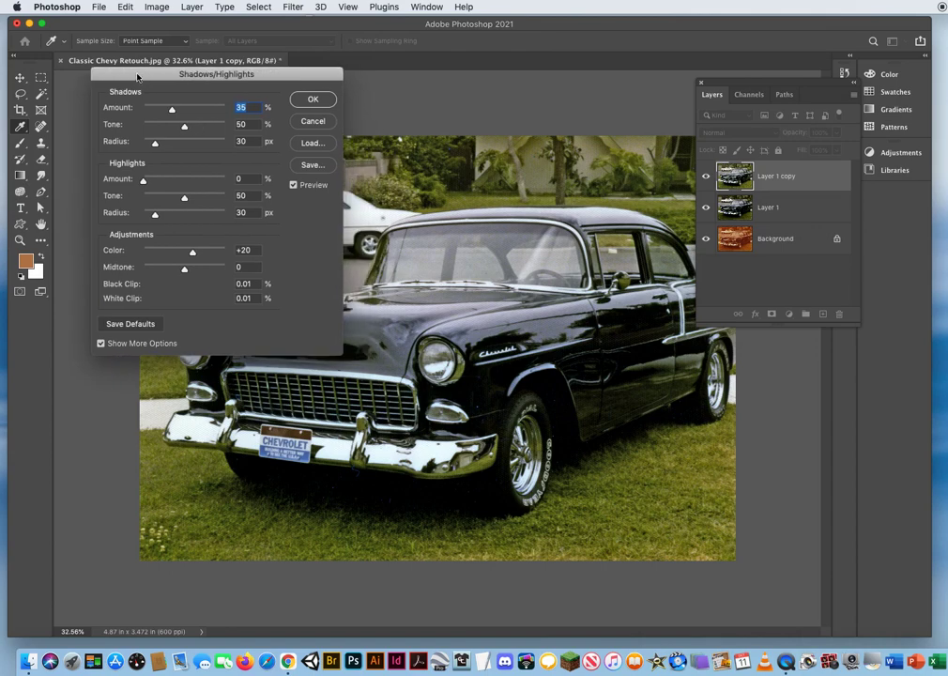
pyautogui.moveTo(247, 77); pyautogui.dragTo(171, 74)
pyautogui.moveTo(128, 142)
pyautogui.mouseDown()
pyautogui.moveTo(184, 142)
pyautogui.moveTo(139, 144)
pyautogui.mouseUp()
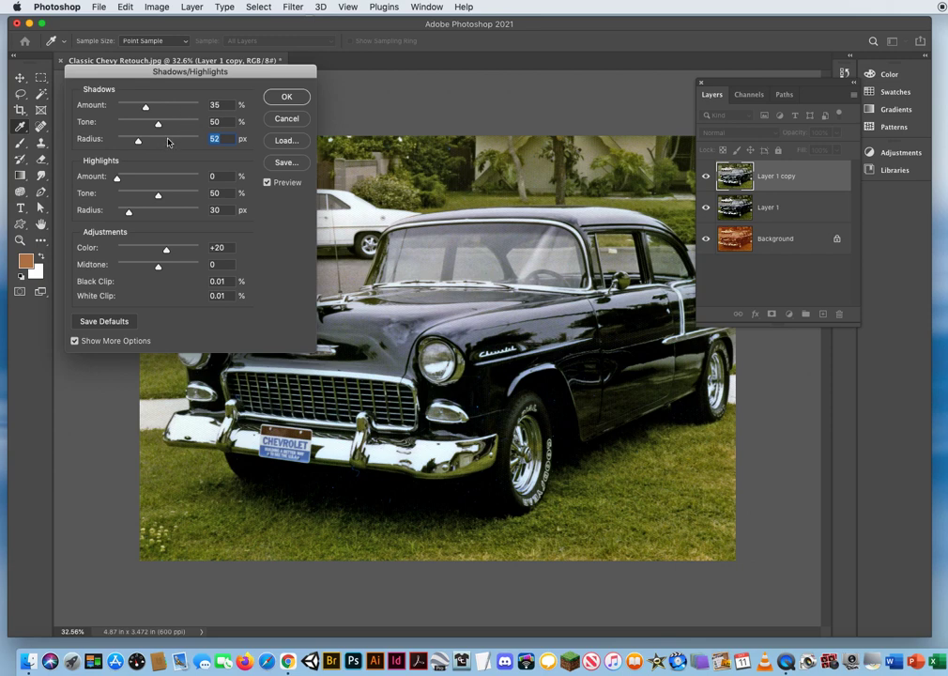
pyautogui.click(286, 98)
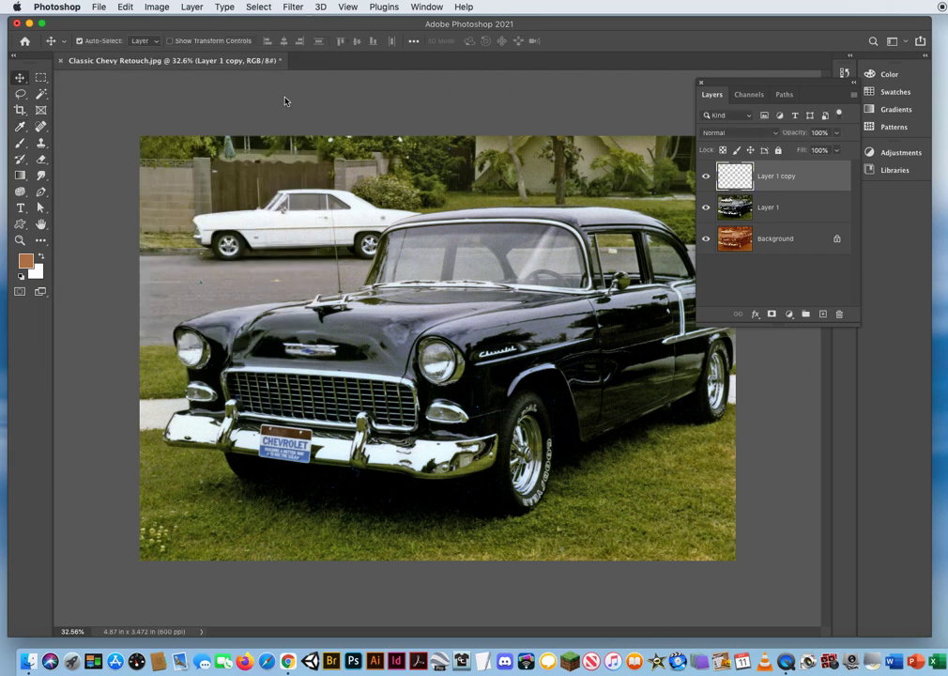
pyautogui.click(20, 241)
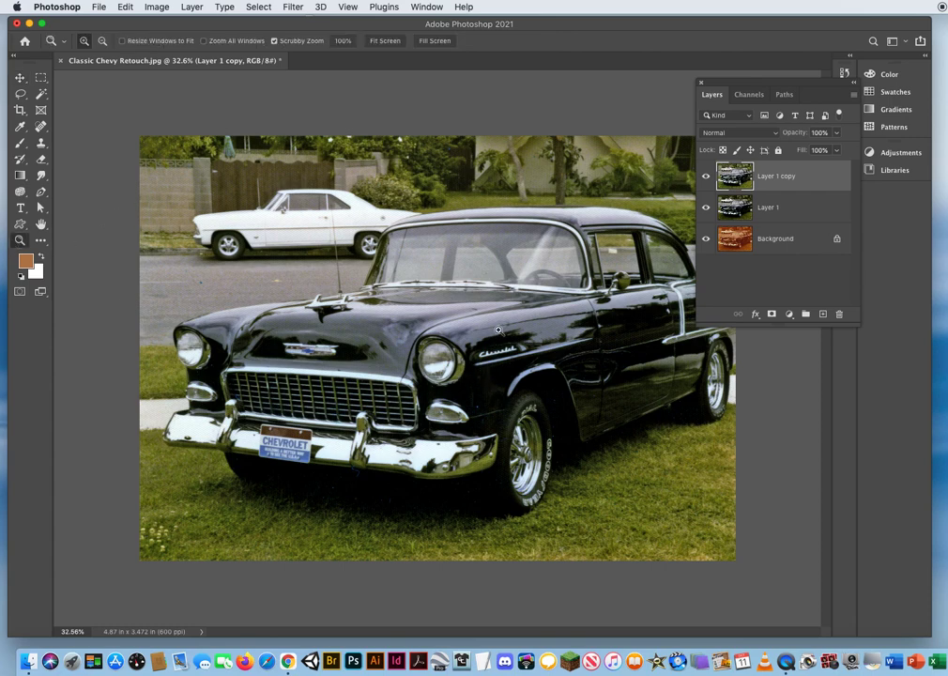
# Step: Zoom into the Chevy's hood and headlight to inspect the grain, then bring up the Filter menu
pyautogui.moveTo(499, 319); pyautogui.dragTo(554, 322)
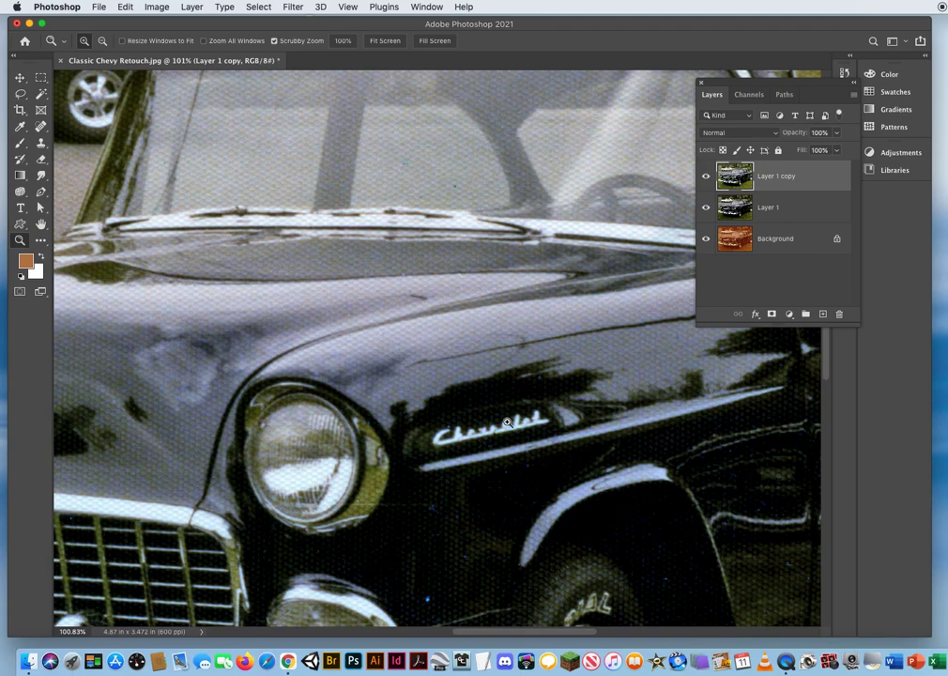
pyautogui.moveTo(501, 396); pyautogui.dragTo(470, 394)
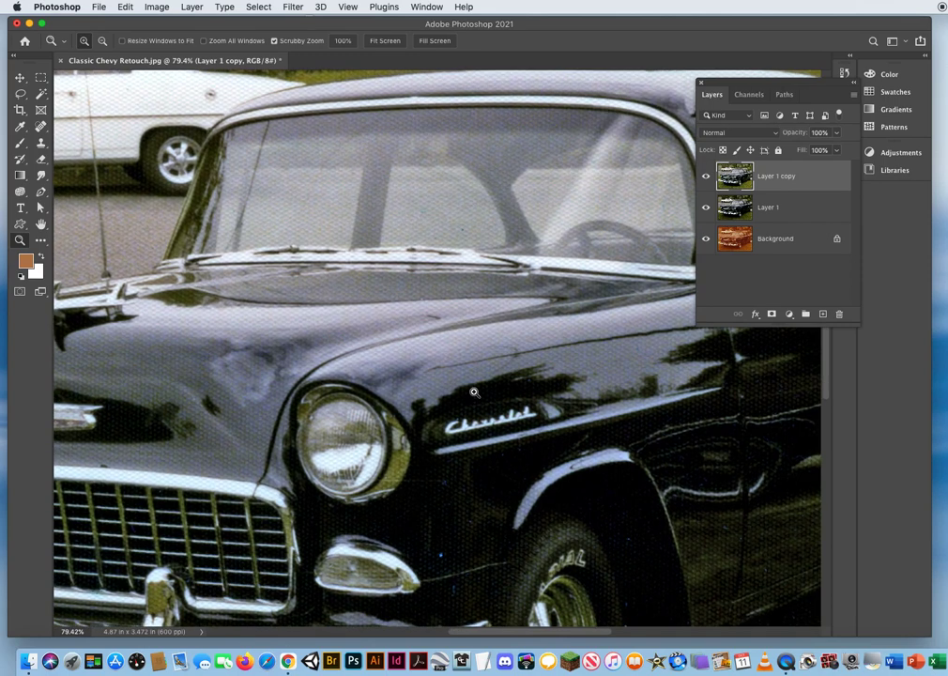
pyautogui.click(294, 8)
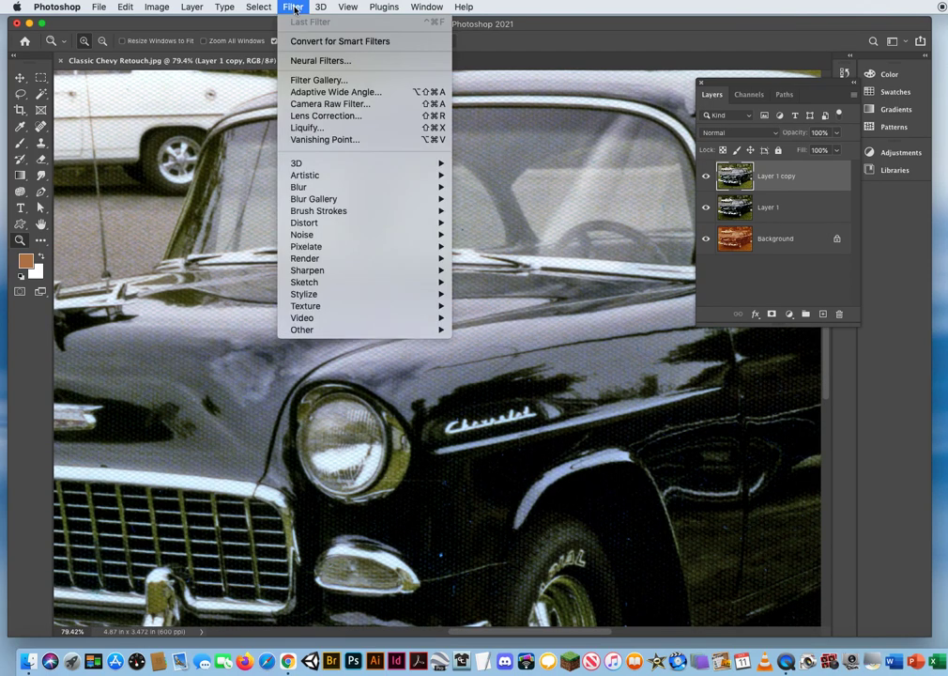
pyautogui.click(317, 104)
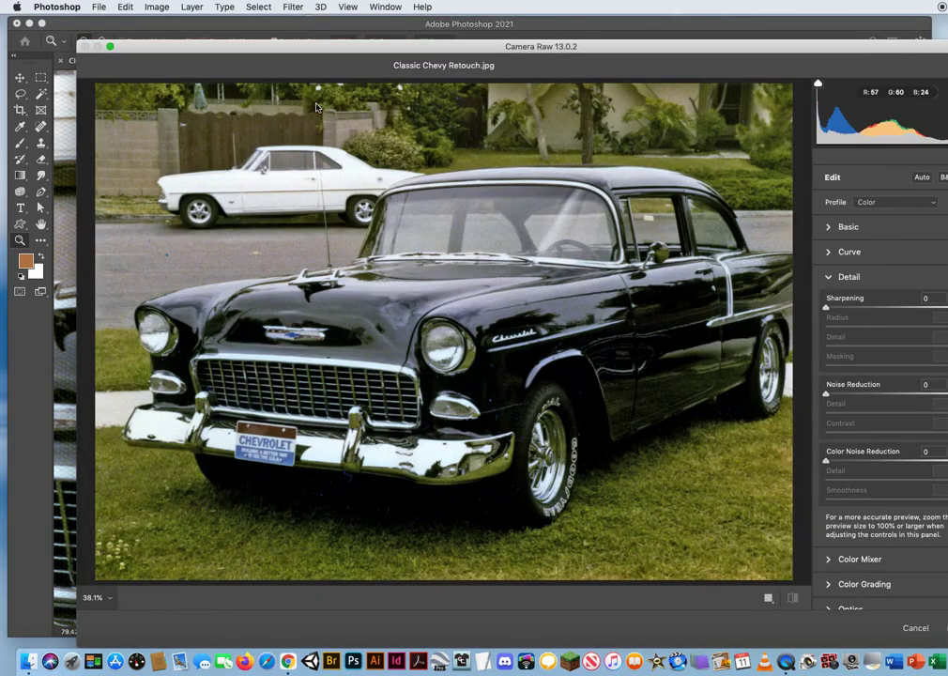
pyautogui.moveTo(707, 36); pyautogui.dragTo(637, 19)
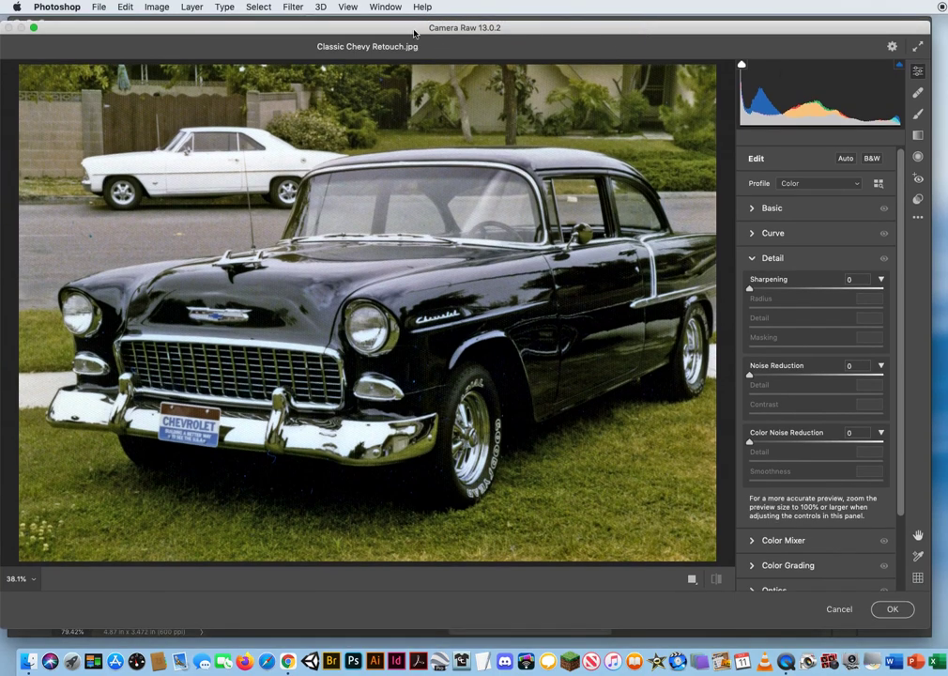
pyautogui.moveTo(416, 33); pyautogui.dragTo(420, 32)
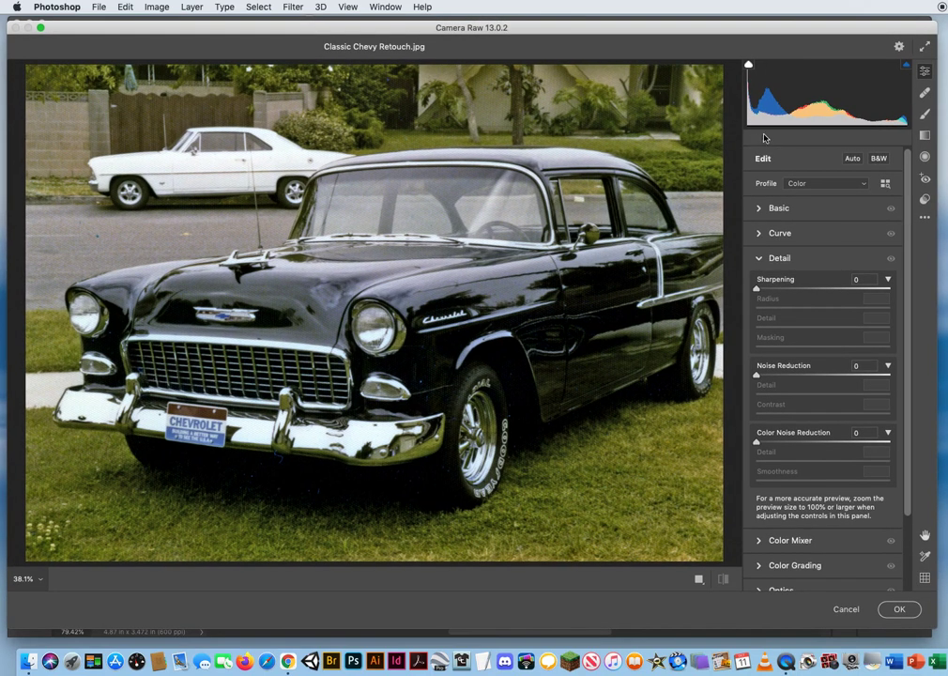
pyautogui.click(761, 259)
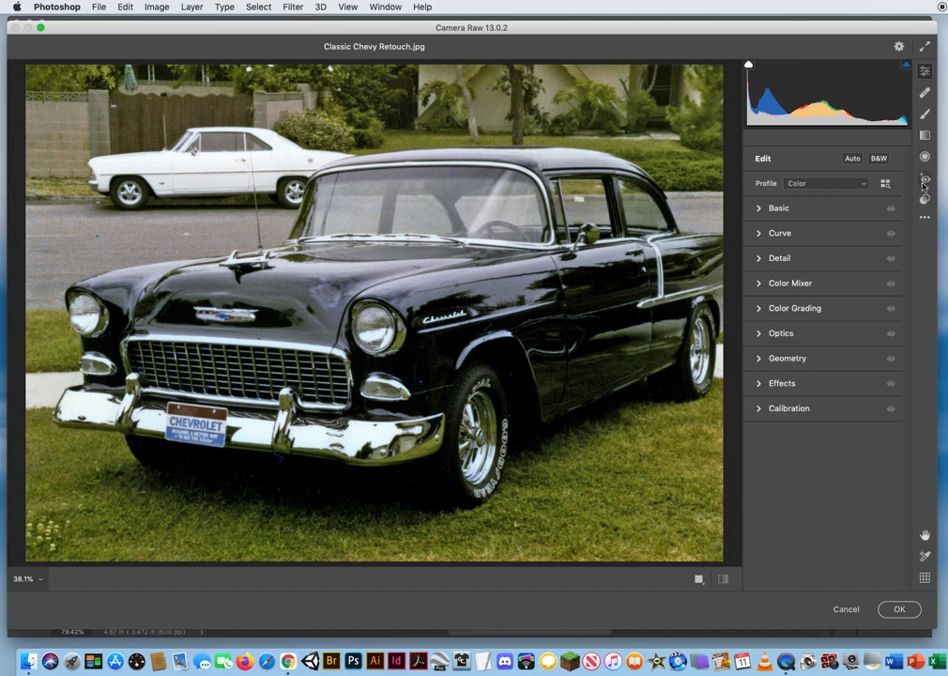
pyautogui.click(924, 218)
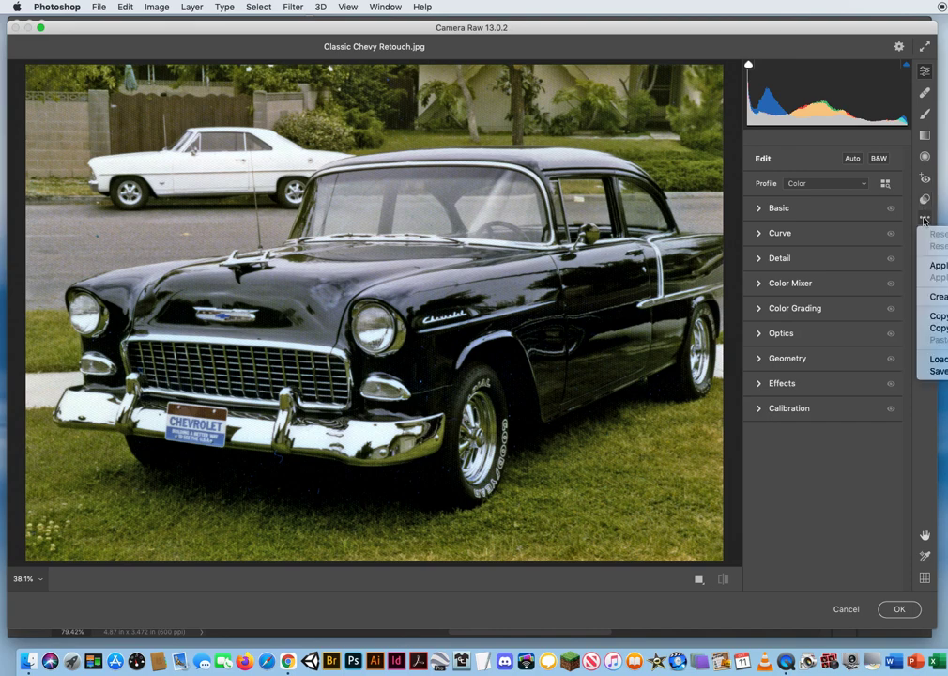
pyautogui.moveTo(843, 27); pyautogui.dragTo(590, 23)
pyautogui.click(672, 213)
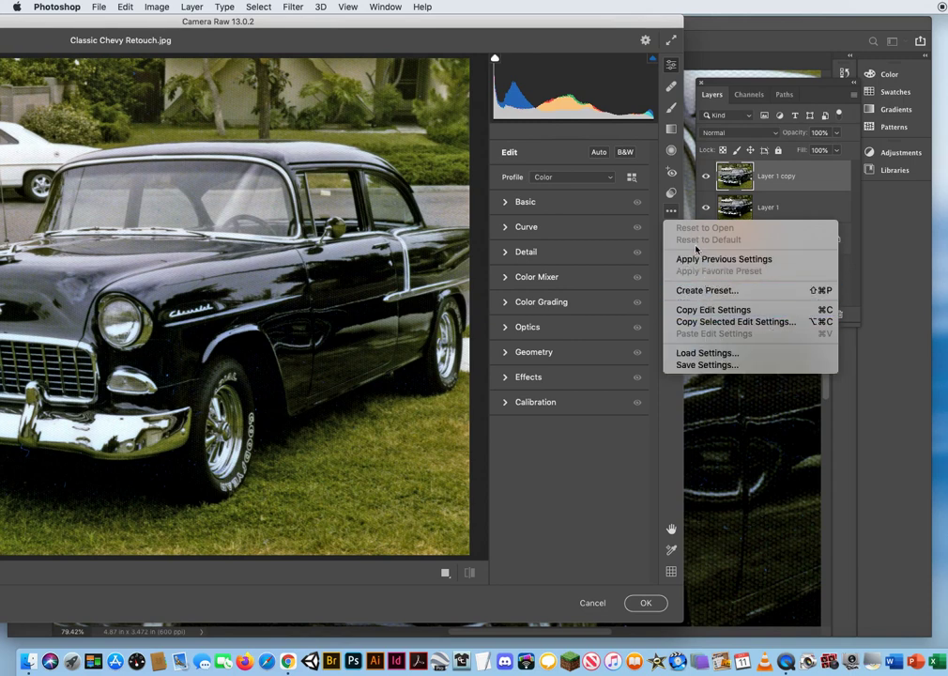
pyautogui.click(654, 216)
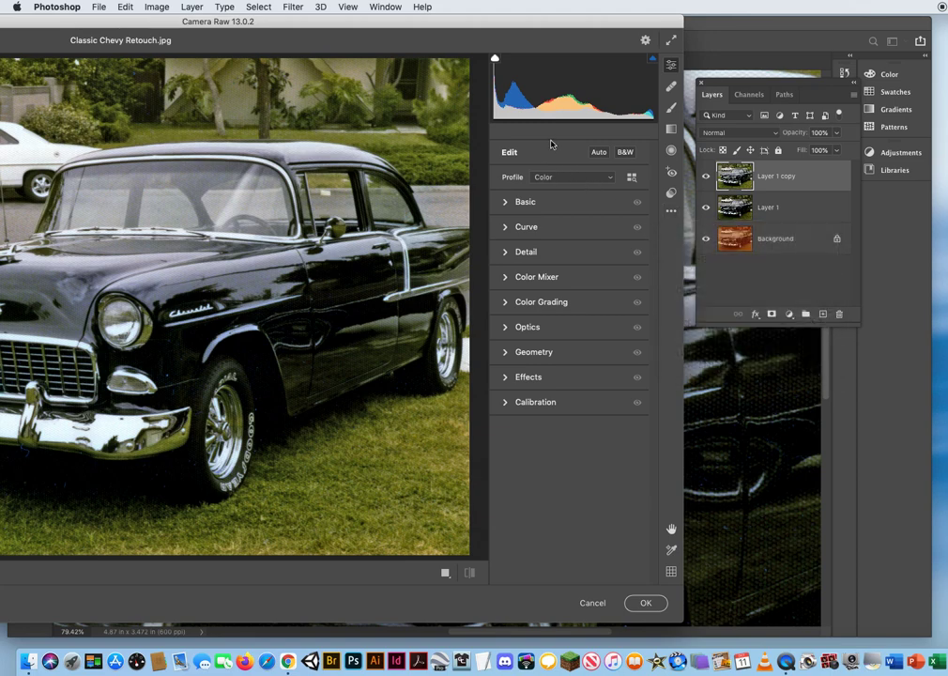
pyautogui.click(671, 210)
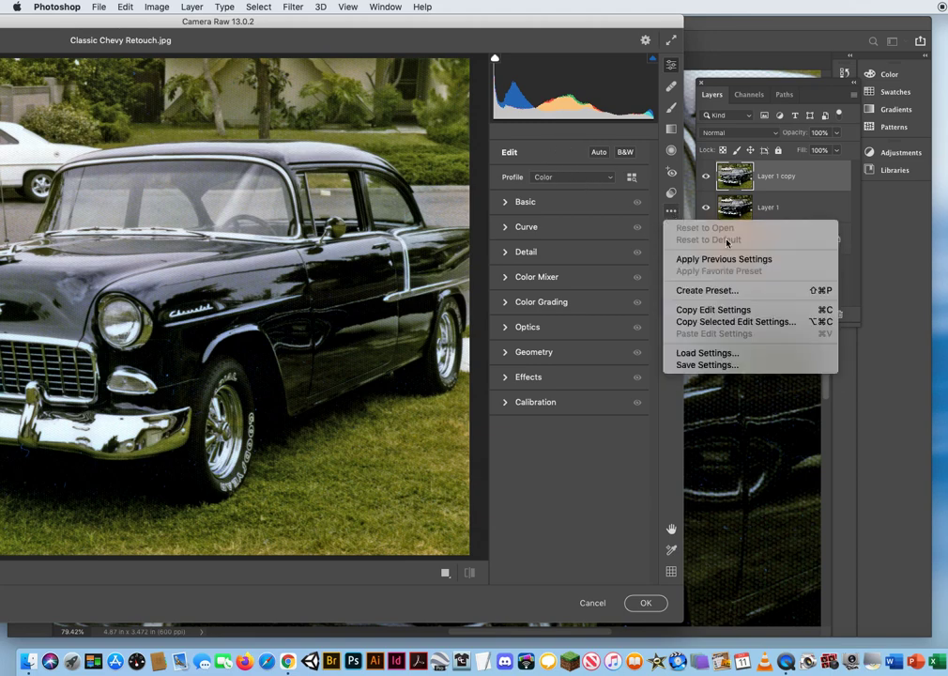
pyautogui.click(557, 23)
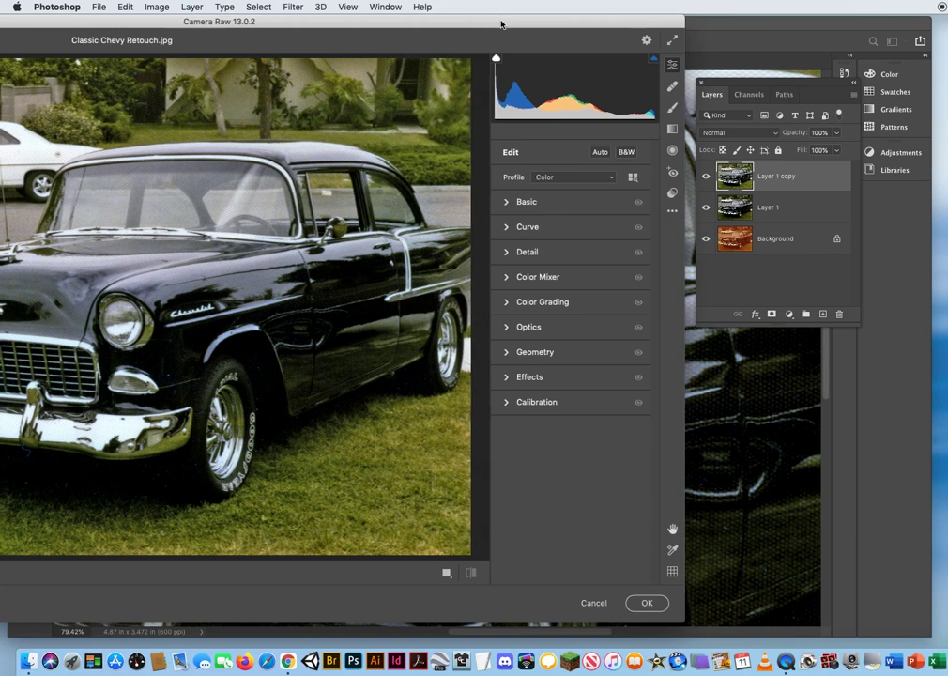
pyautogui.doubleClick(501, 23)
pyautogui.moveTo(735, 25); pyautogui.dragTo(745, 25)
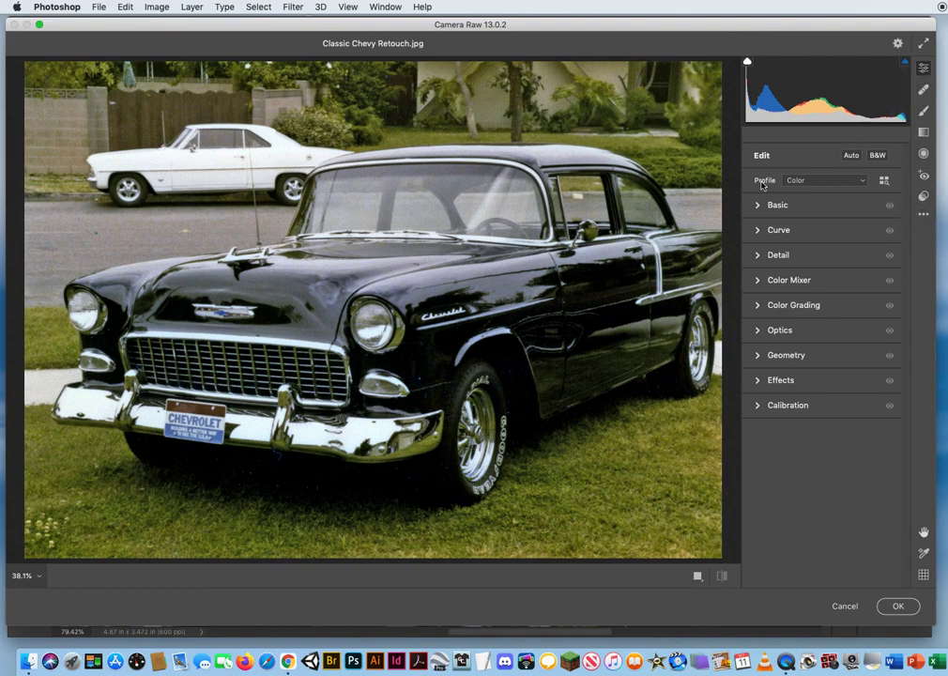
# Step: In Camera Raw's Detail panel, set Noise Reduction to 80 with Detail 17
pyautogui.click(779, 255)
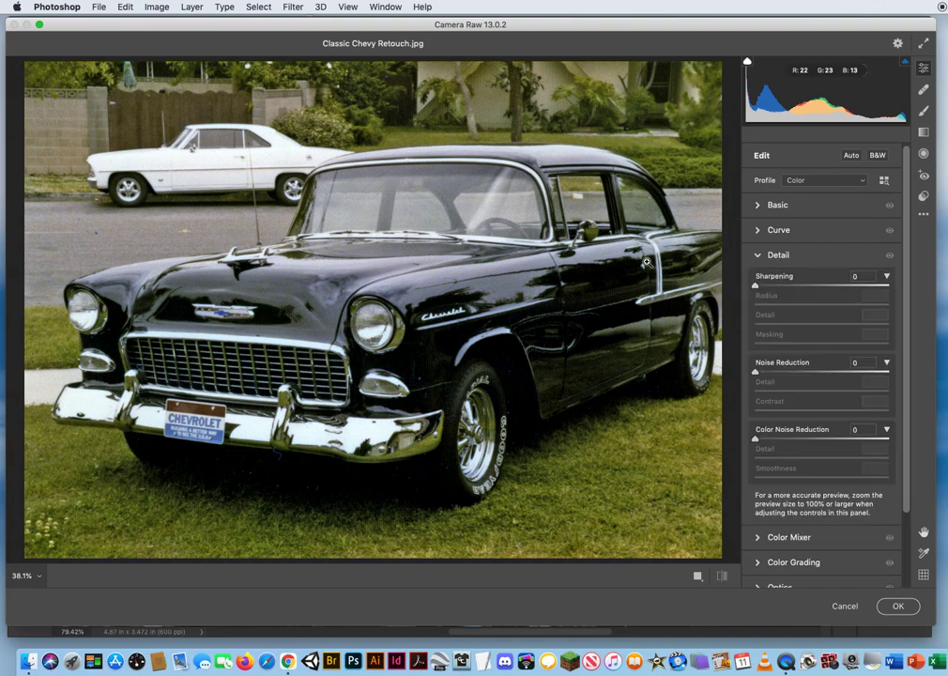
pyautogui.moveTo(434, 272); pyautogui.dragTo(479, 278)
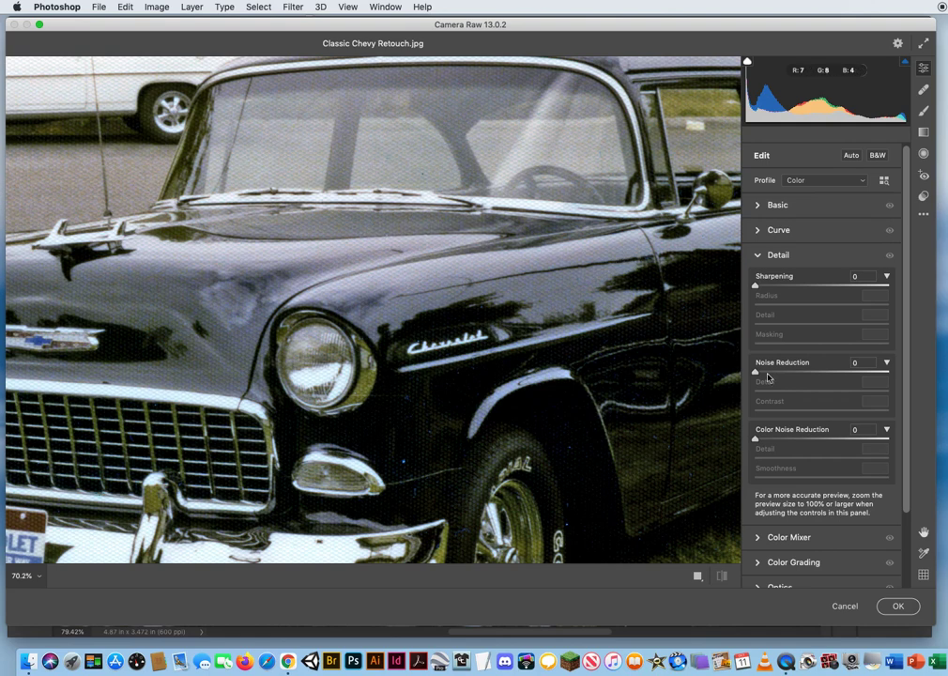
pyautogui.moveTo(757, 374); pyautogui.dragTo(861, 373)
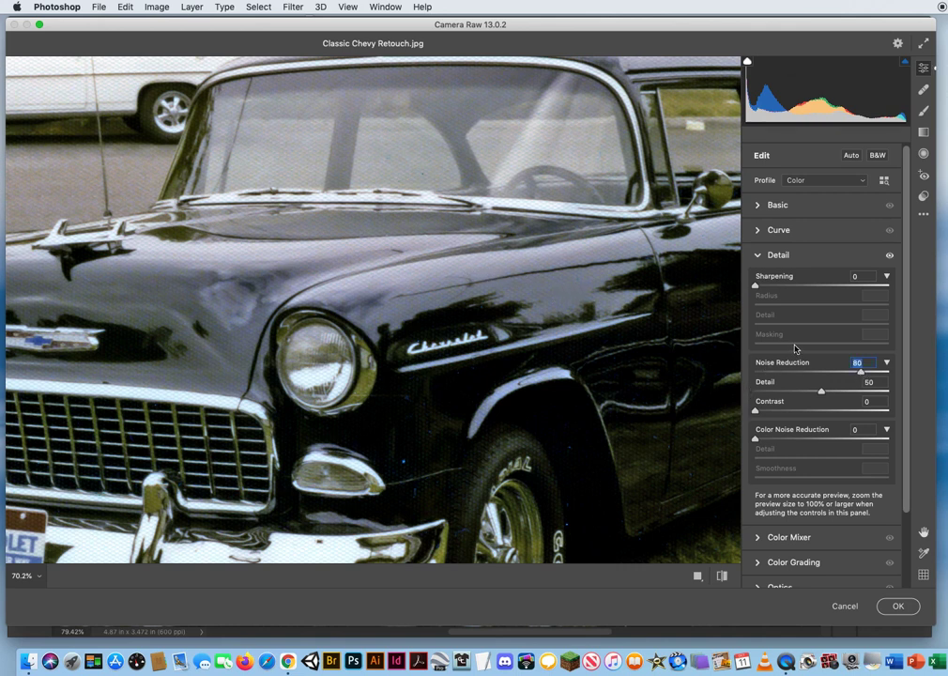
pyautogui.moveTo(821, 394); pyautogui.dragTo(815, 394)
# Step: Set Color Noise Reduction to 53 with Detail 37, then fit the preview to the photo
pyautogui.moveTo(755, 439); pyautogui.dragTo(825, 440)
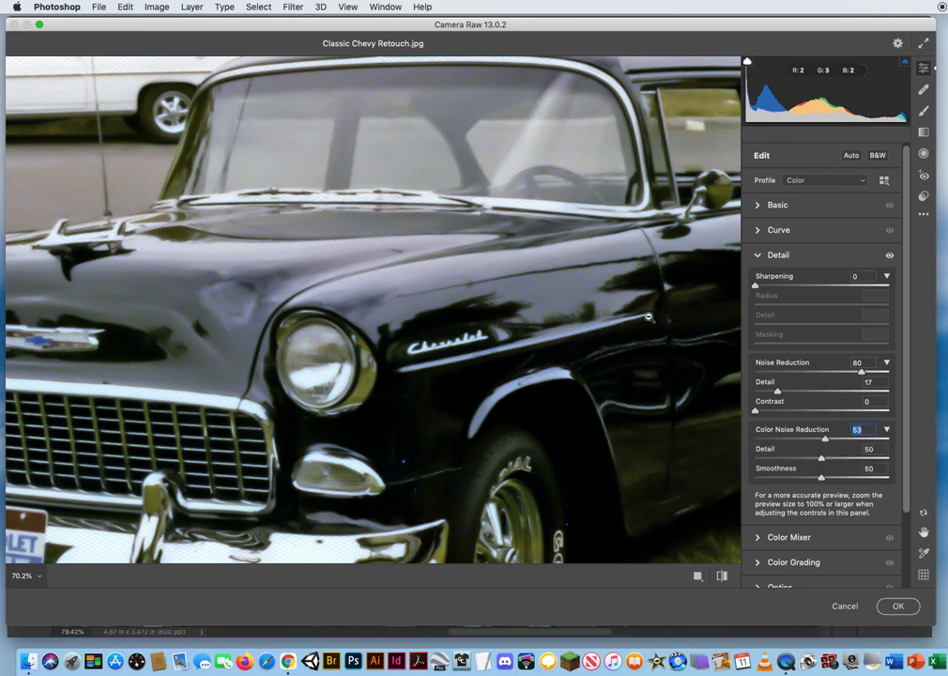
pyautogui.click(805, 459)
pyautogui.press('super+0')
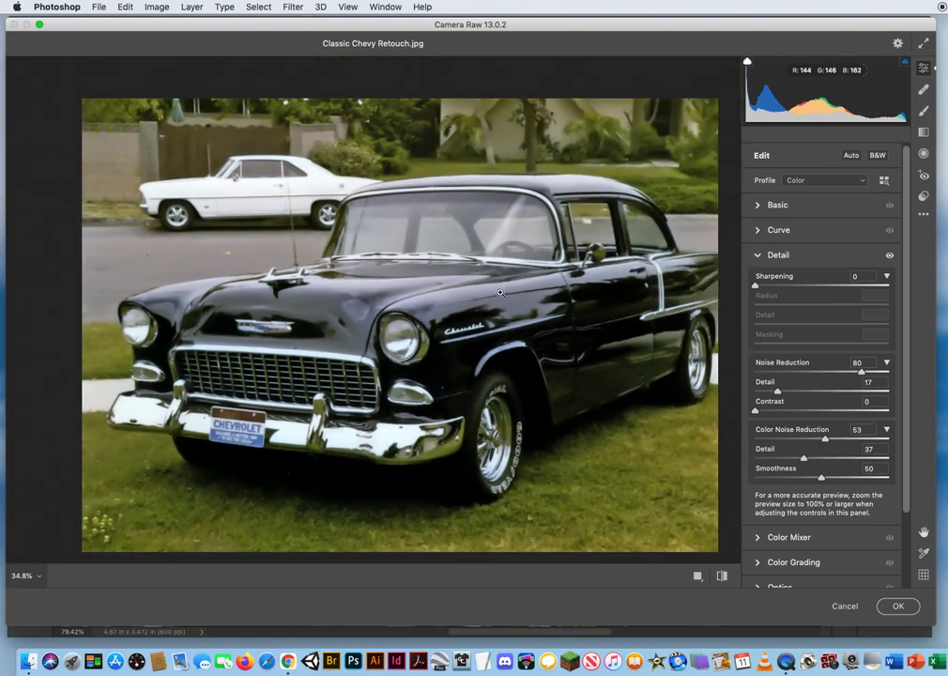
pyautogui.moveTo(489, 298)
pyautogui.mouseDown()
pyautogui.moveTo(573, 290)
pyautogui.moveTo(498, 298)
pyautogui.mouseUp()
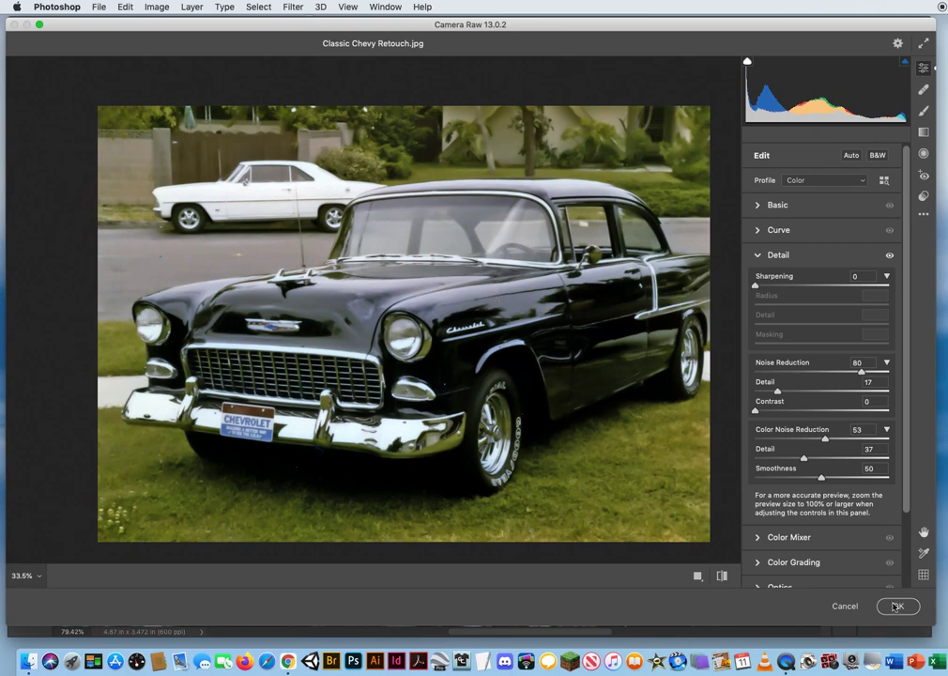
# Step: Apply the Camera Raw noise reduction to Layer 1 copy and zoom out to the whole car
pyautogui.click(894, 606)
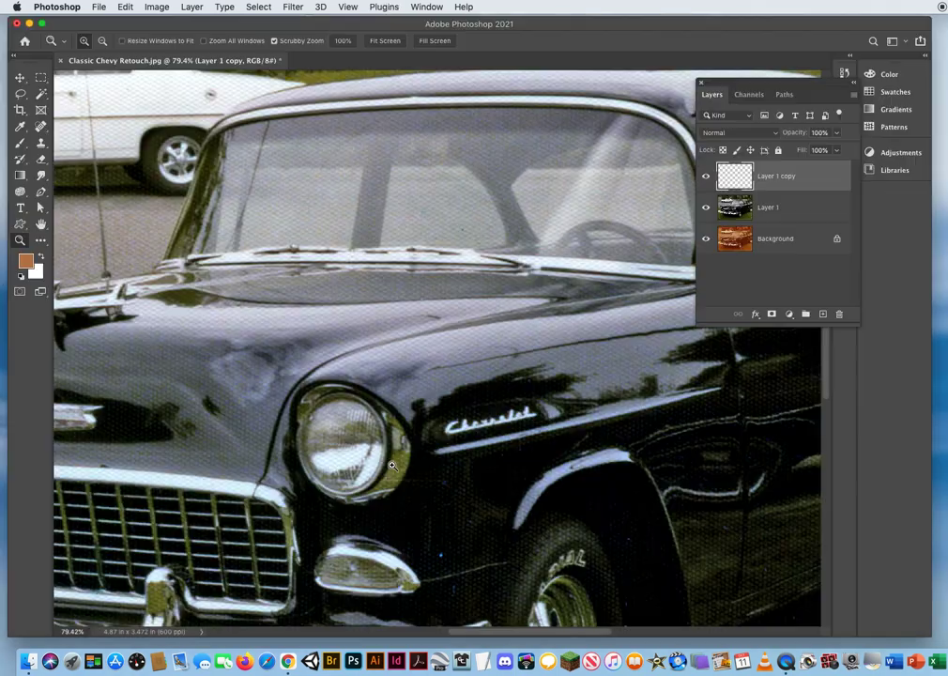
pyautogui.moveTo(507, 322); pyautogui.dragTo(458, 322)
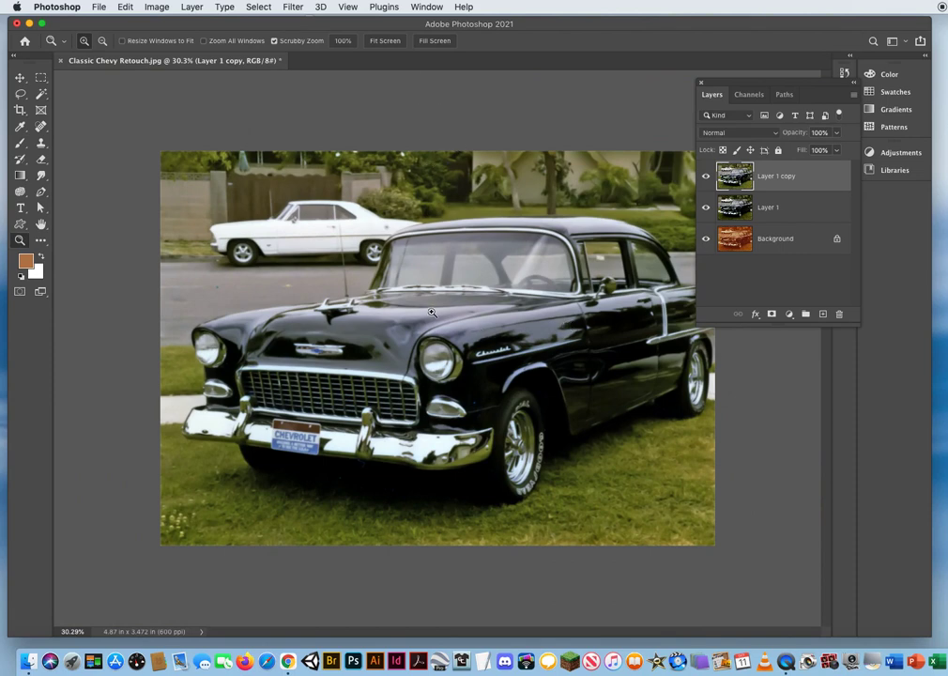
pyautogui.click(21, 193)
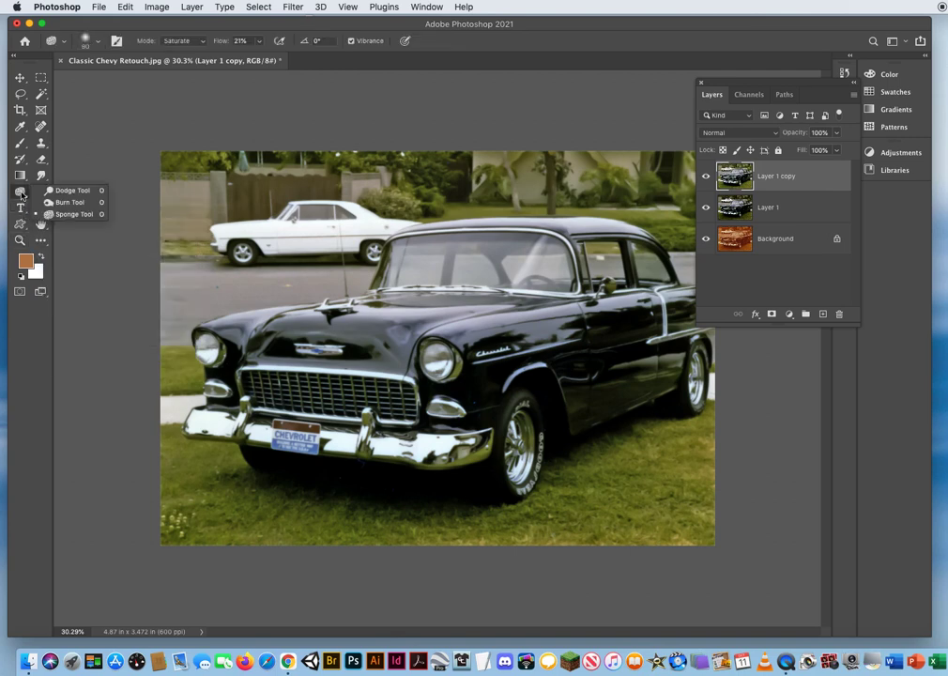
# Step: Select the Sponge Tool with Mode set to Saturate and Flow at about 50%
pyautogui.click(69, 215)
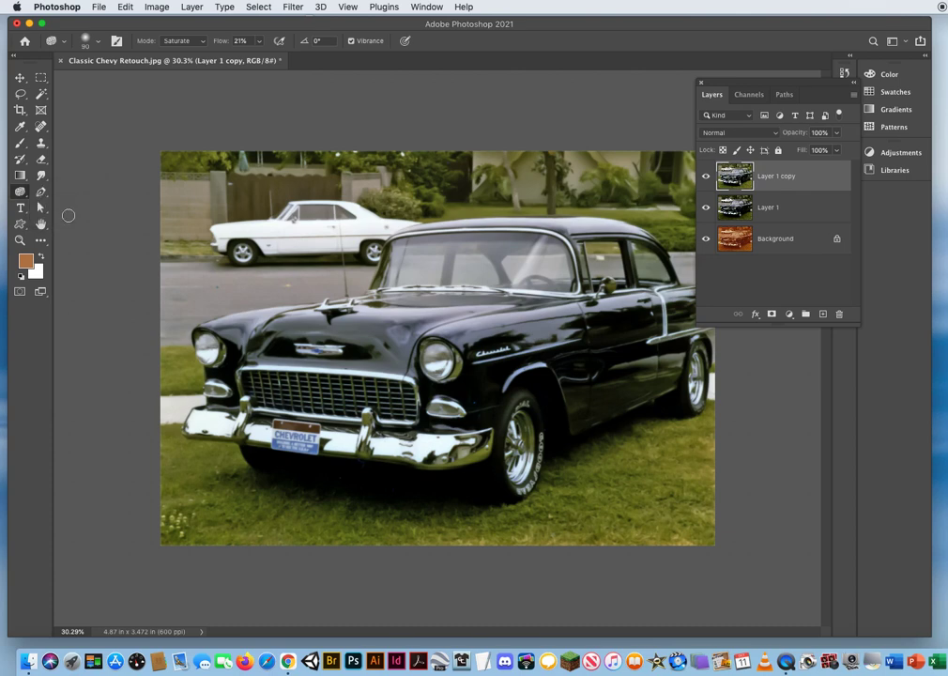
pyautogui.click(183, 41)
pyautogui.click(174, 31)
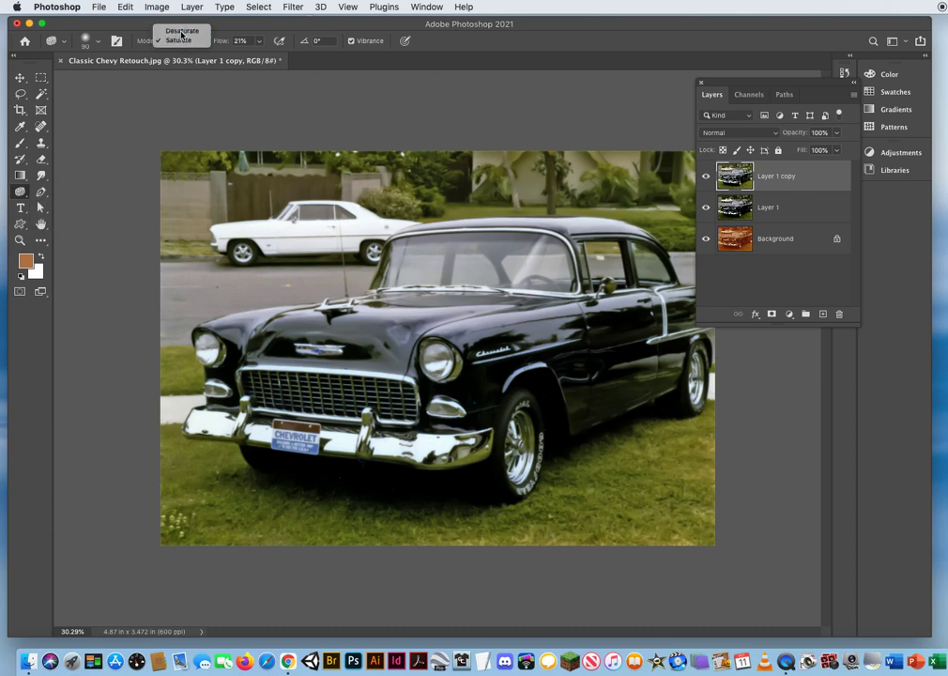
pyautogui.click(189, 42)
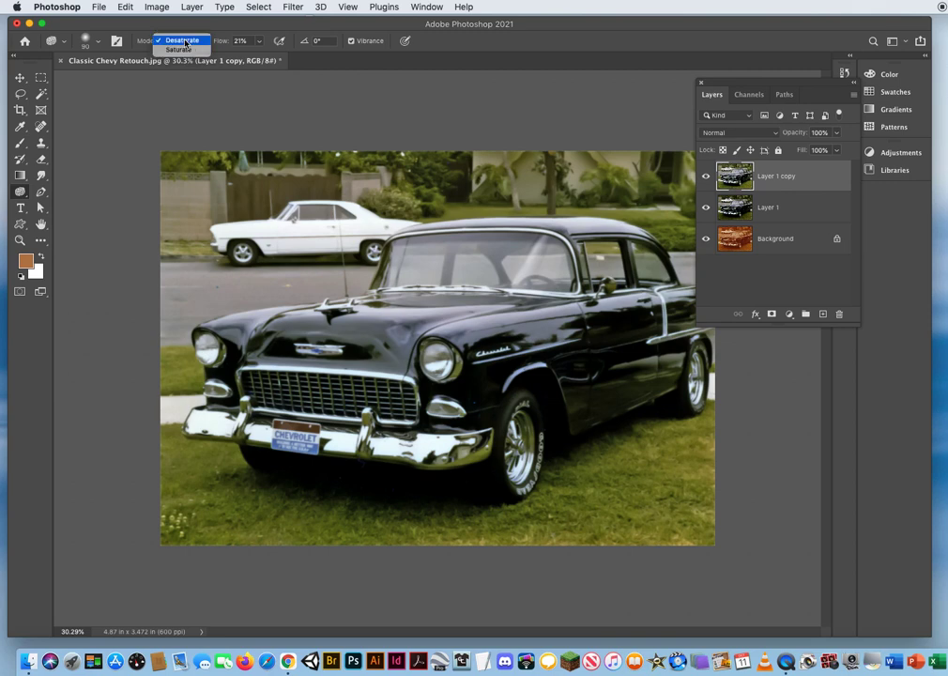
pyautogui.click(185, 41)
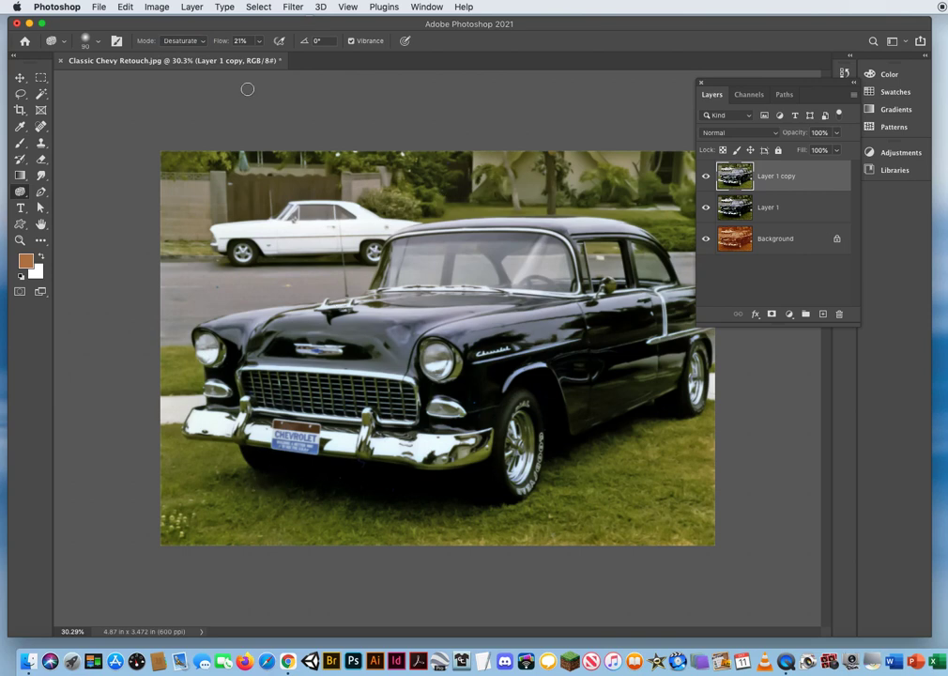
pyautogui.click(186, 43)
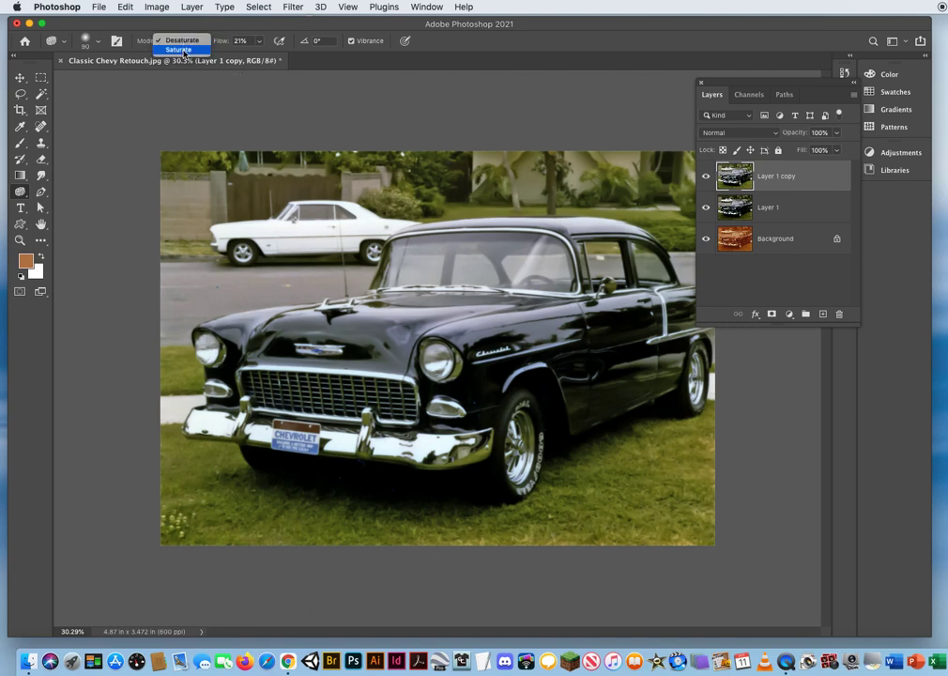
pyautogui.click(262, 43)
pyautogui.moveTo(262, 58); pyautogui.dragTo(276, 58)
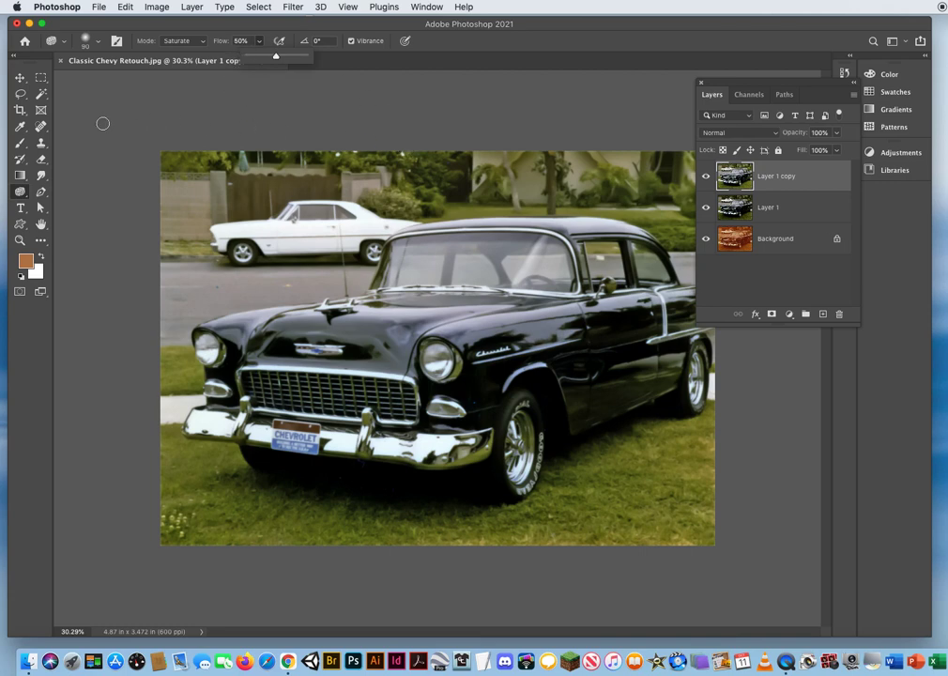
# Step: Enlarge the sponge brush to about 381 px and shift the Layers panel slightly right
pyautogui.moveTo(21, 193)
pyautogui.mouseDown()
pyautogui.moveTo(56, 201)
pyautogui.moveTo(61, 214)
pyautogui.mouseUp()
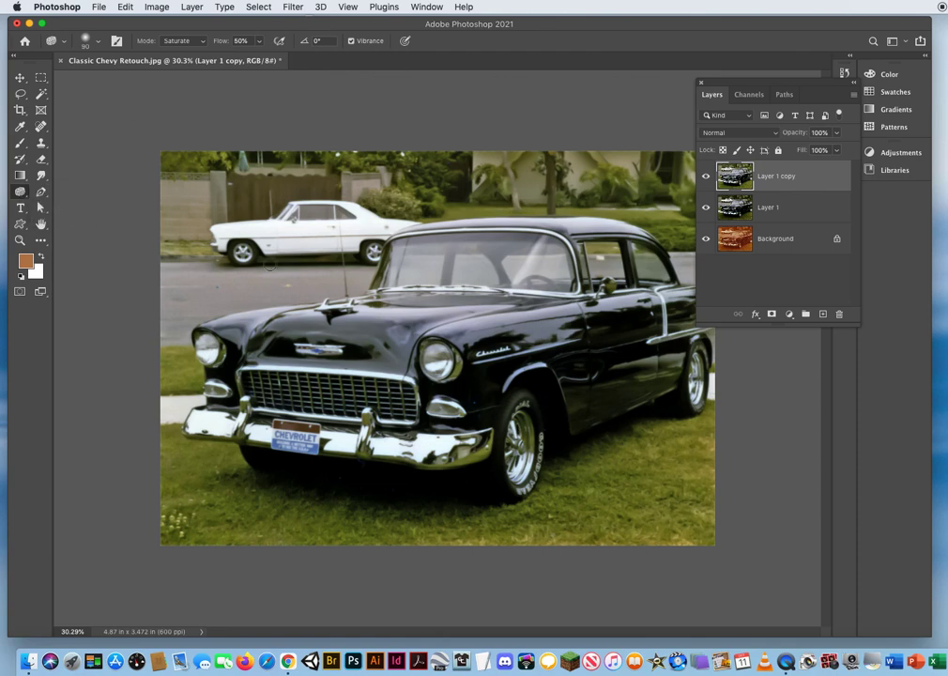
pyautogui.moveTo(232, 265)
pyautogui.mouseDown()
pyautogui.moveTo(309, 269)
pyautogui.moveTo(242, 267)
pyautogui.mouseUp()
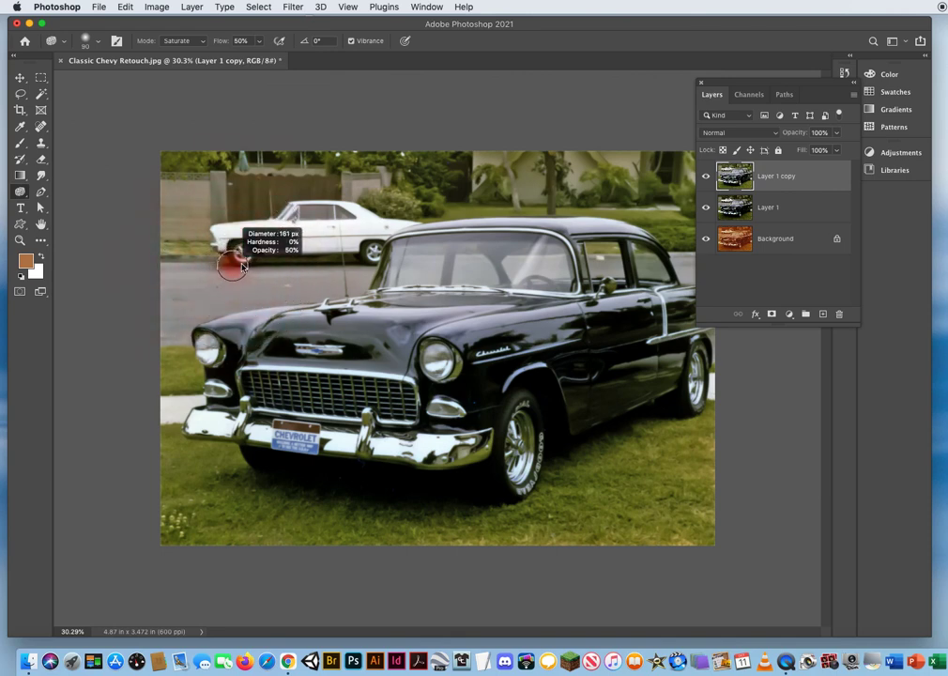
pyautogui.moveTo(242, 267)
pyautogui.mouseDown()
pyautogui.moveTo(346, 267)
pyautogui.moveTo(237, 263)
pyautogui.moveTo(318, 264)
pyautogui.moveTo(263, 264)
pyautogui.mouseUp()
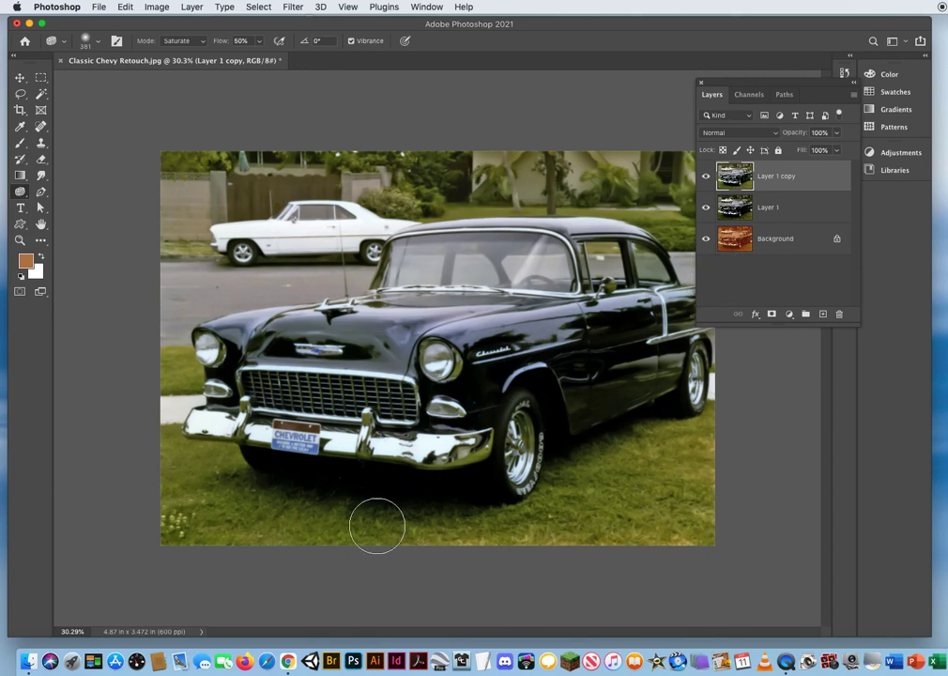
pyautogui.moveTo(732, 84); pyautogui.dragTo(780, 80)
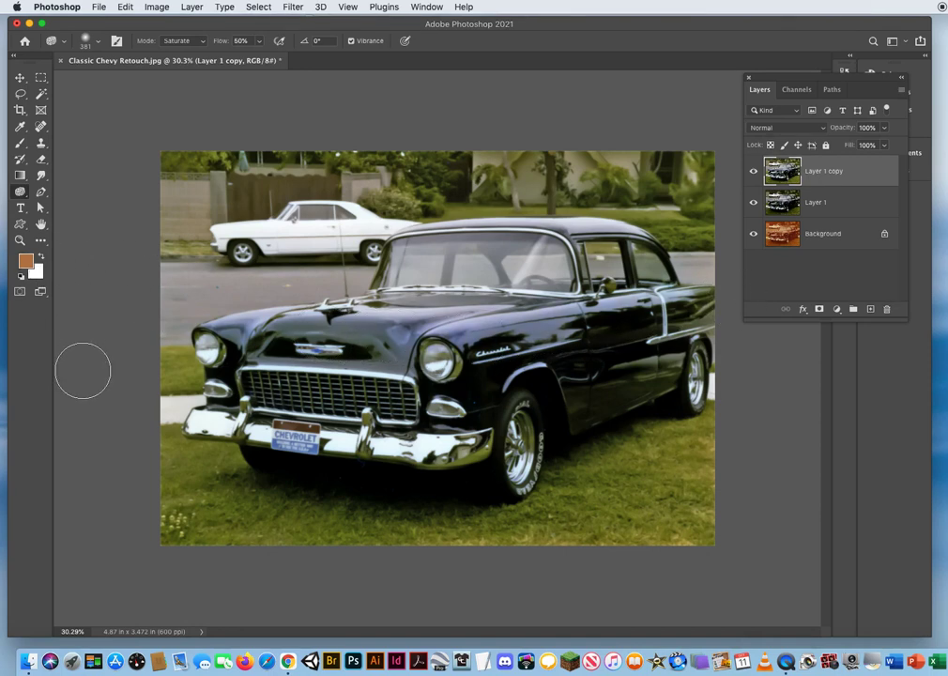
pyautogui.click(20, 239)
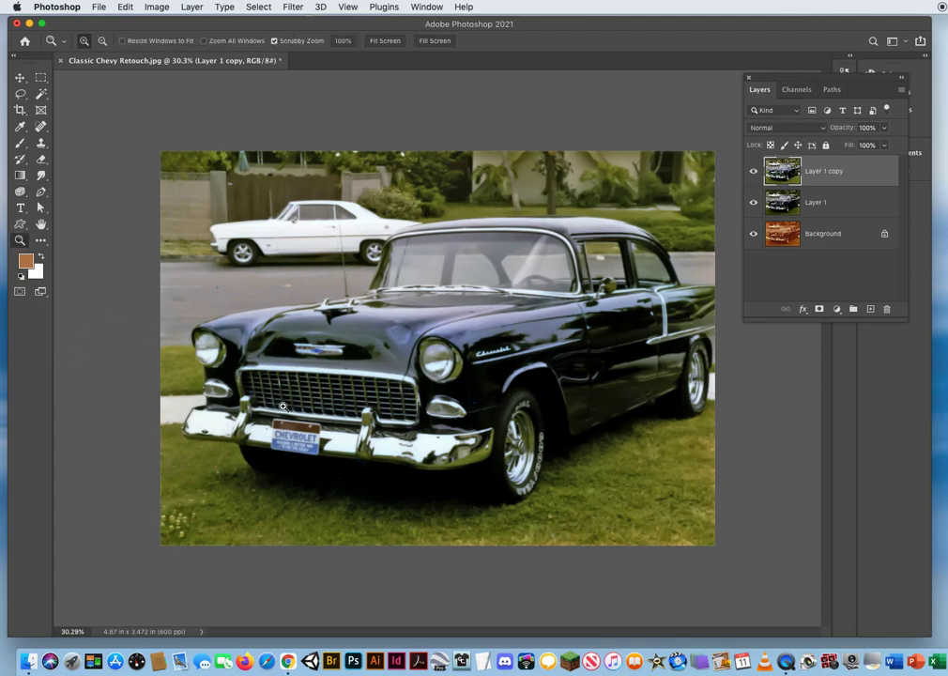
# Step: Zoom in on the grille and hood, and shrink the sponge brush to 85 px
pyautogui.moveTo(237, 324); pyautogui.dragTo(301, 409)
pyautogui.click(300, 410)
pyautogui.click(263, 322)
pyautogui.click(304, 281)
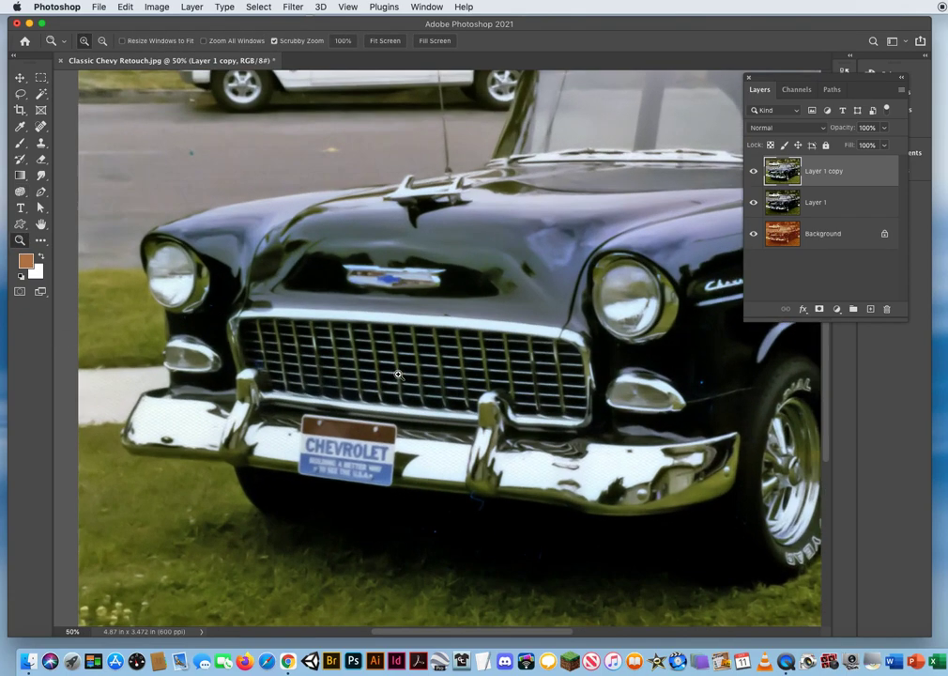
pyautogui.click(20, 191)
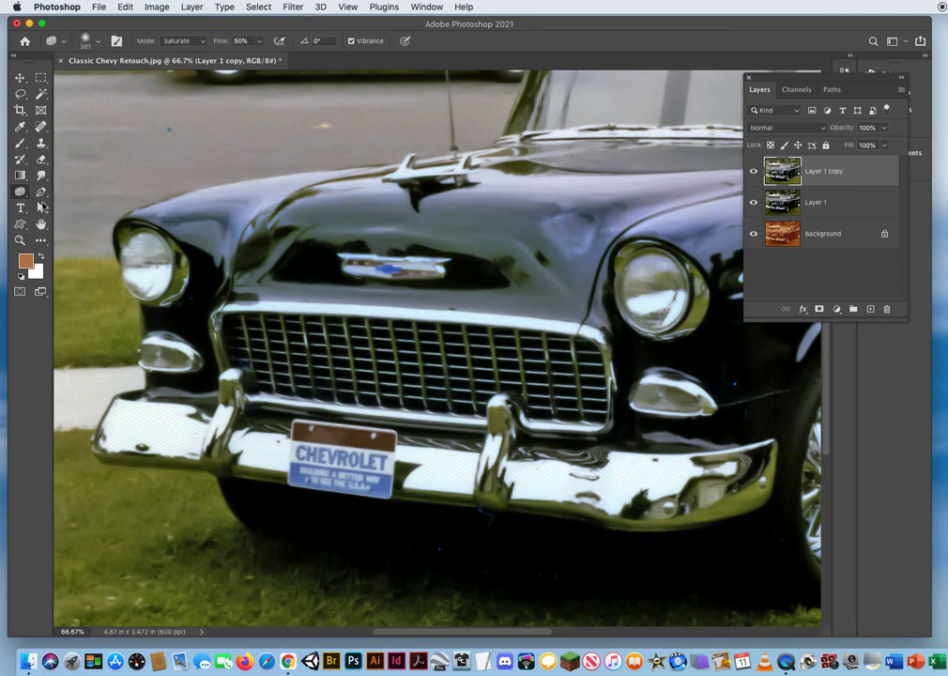
pyautogui.moveTo(375, 354); pyautogui.dragTo(308, 357)
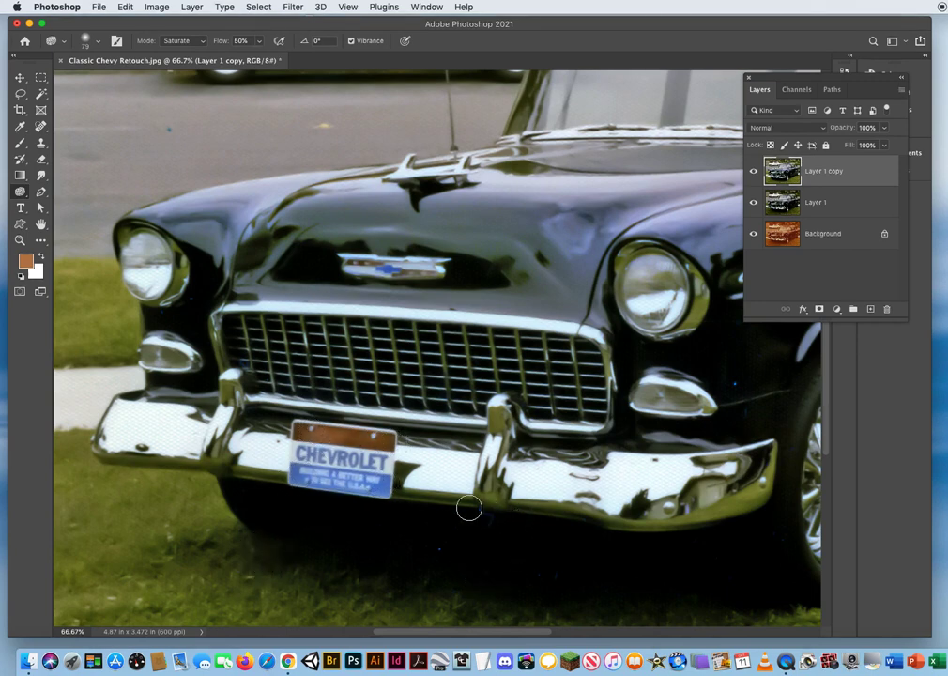
# Step: Pan across the right front wheel, grille and headlights, zooming out to see more of the car
pyautogui.moveTo(626, 353); pyautogui.dragTo(450, 381)
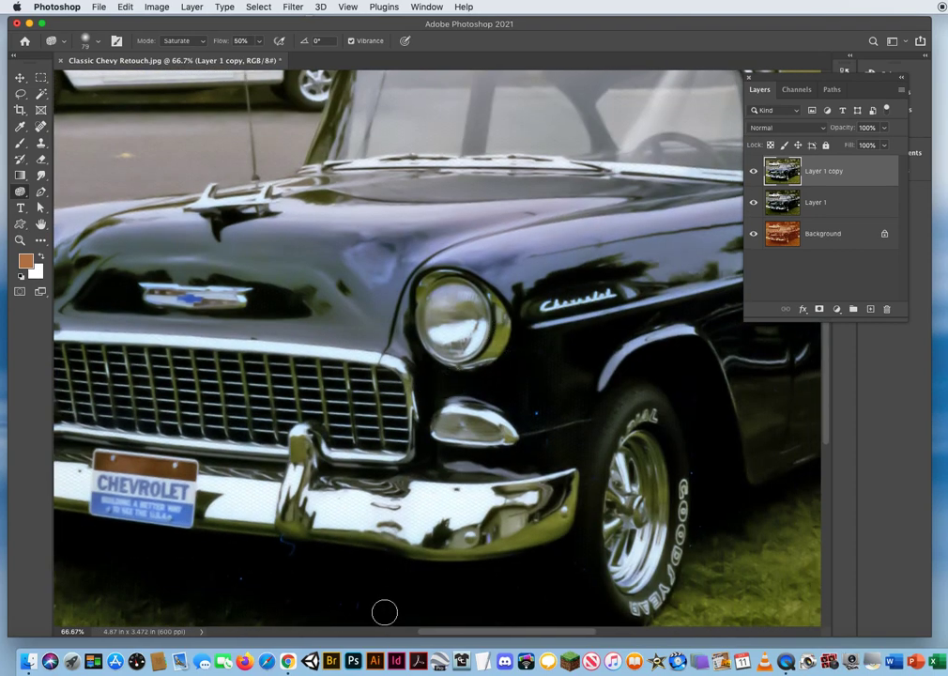
pyautogui.moveTo(352, 511); pyautogui.dragTo(495, 449)
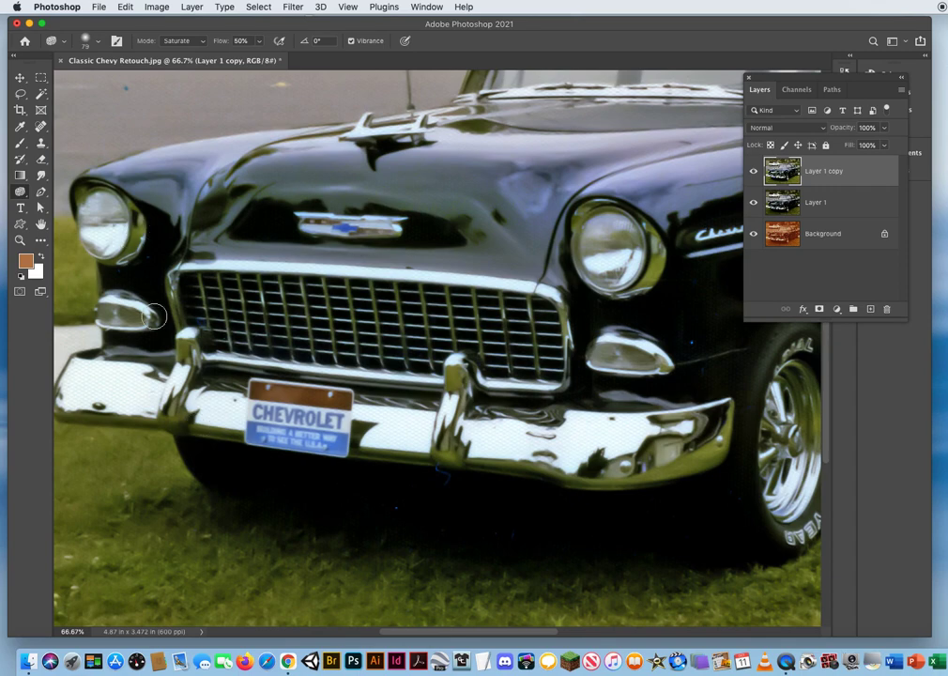
pyautogui.click(20, 240)
pyautogui.keyDown('alt'); pyautogui.click(435, 357); pyautogui.keyUp('alt')
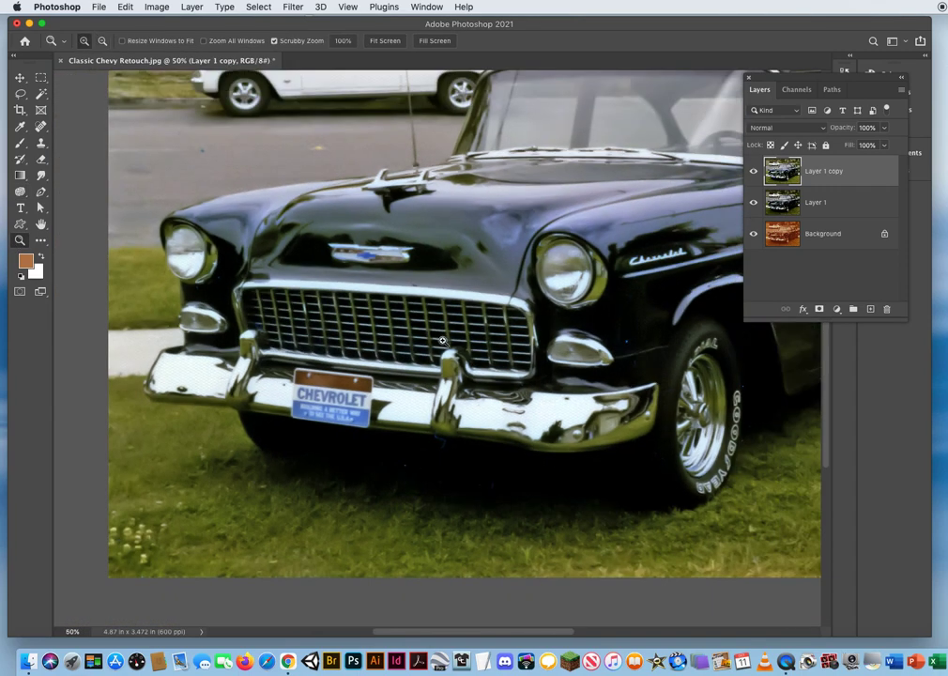
pyautogui.hscroll(3, 434, 357)
pyautogui.scroll(1, 435, 356)
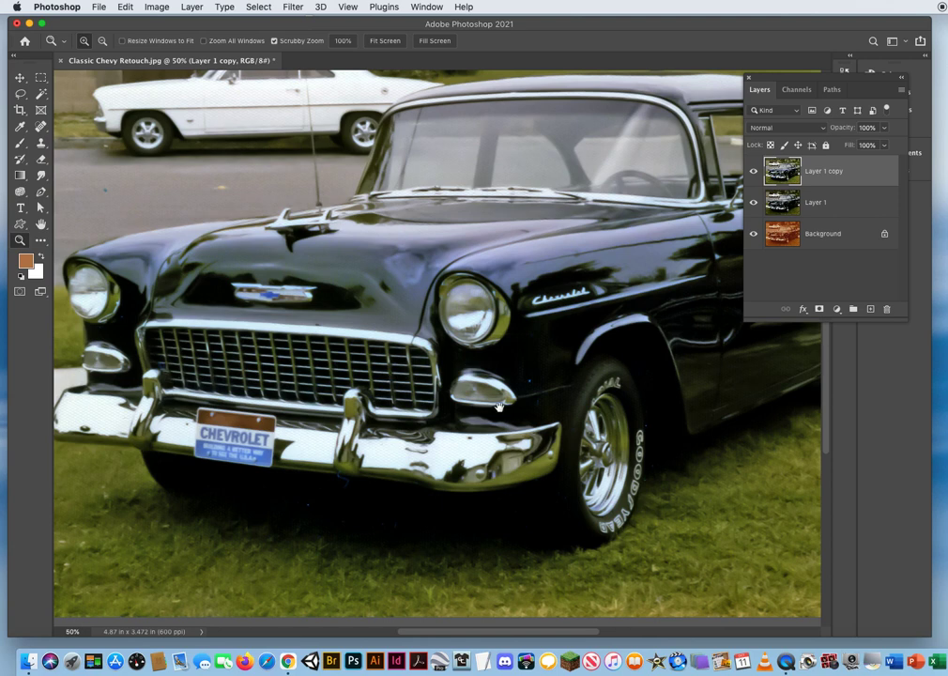
pyautogui.hscroll(5, 500, 406)
pyautogui.scroll(-1, 470, 401)
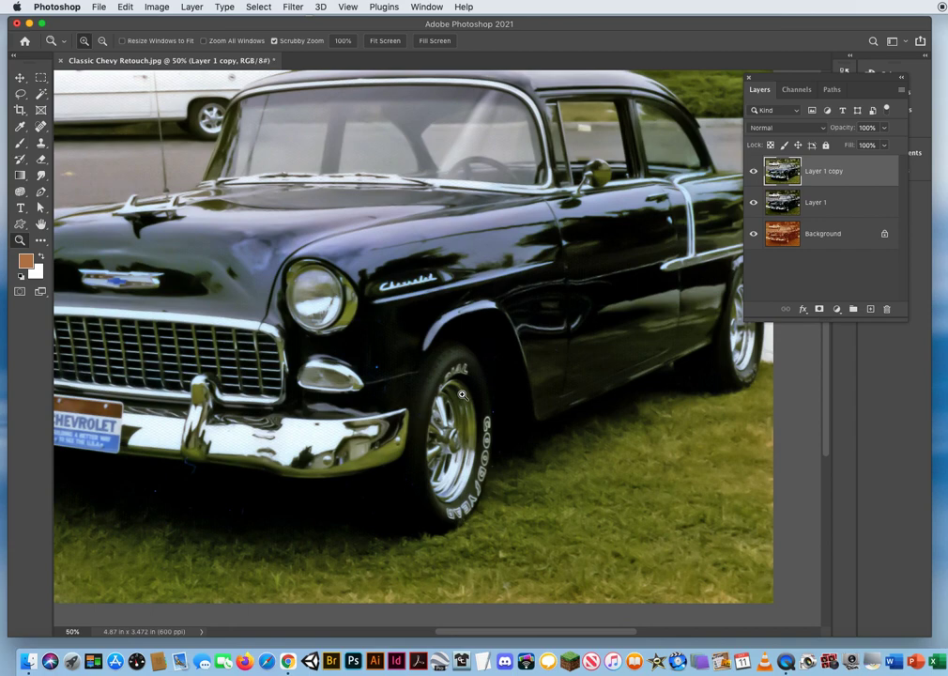
# Step: Magnify the front fender to 200% to check for blue specks, then return to the headlight view
pyautogui.click(383, 371)
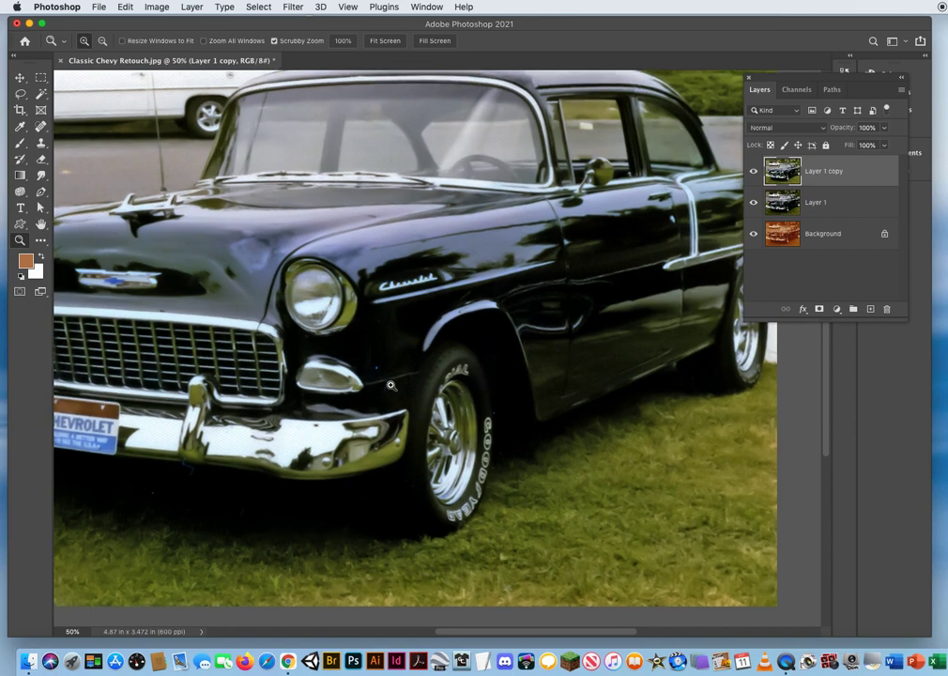
pyautogui.click(378, 372)
pyautogui.click(349, 371)
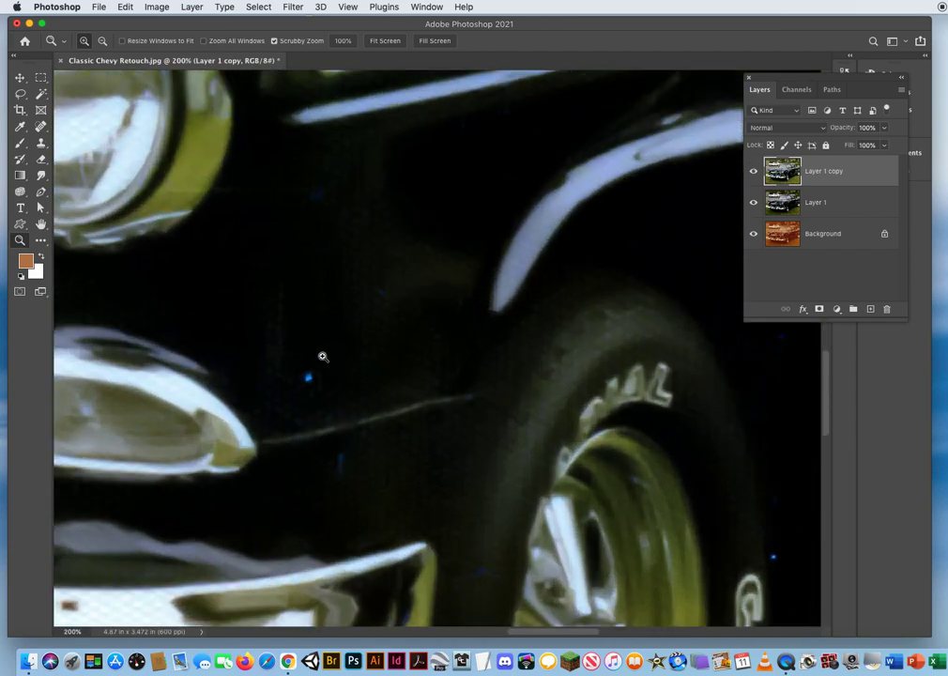
pyautogui.moveTo(390, 400); pyautogui.dragTo(378, 350)
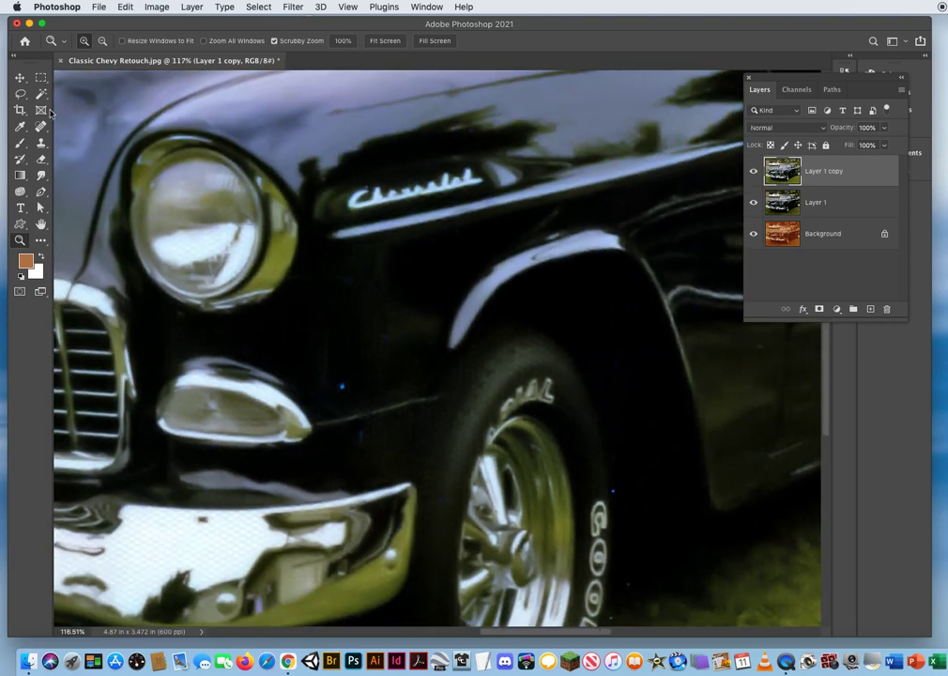
pyautogui.moveTo(41, 126); pyautogui.dragTo(89, 129)
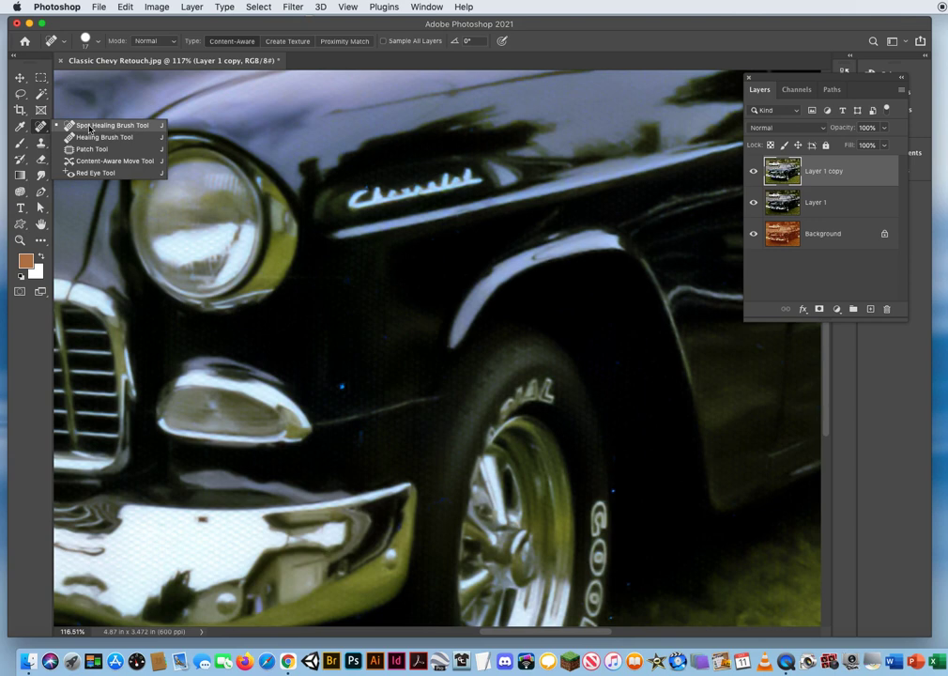
pyautogui.click(89, 129)
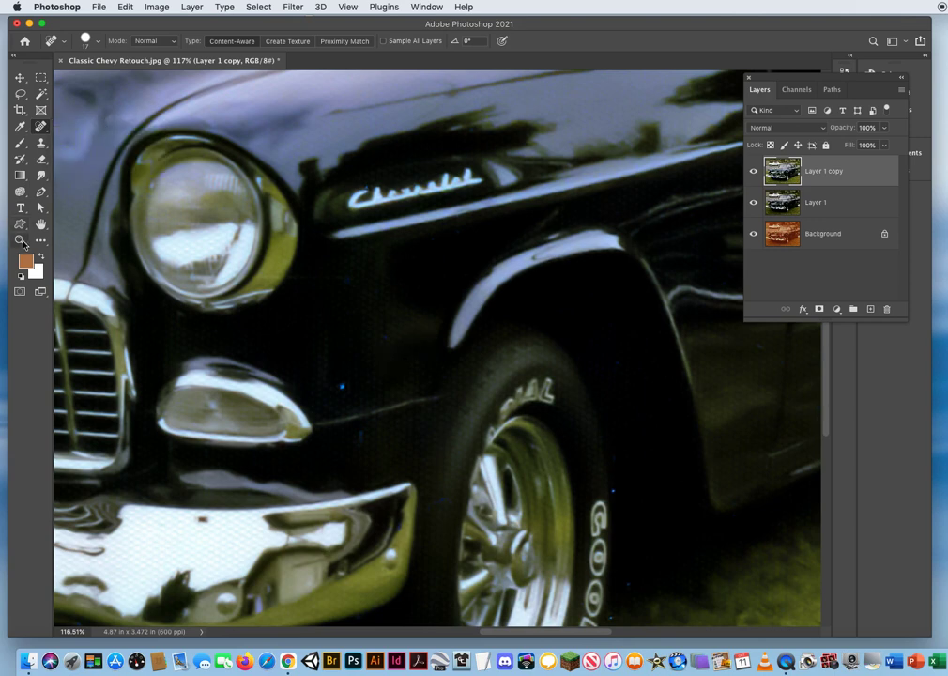
pyautogui.press('z')
pyautogui.click(365, 386)
pyautogui.moveTo(369, 381); pyautogui.dragTo(359, 248)
pyautogui.click(40, 128)
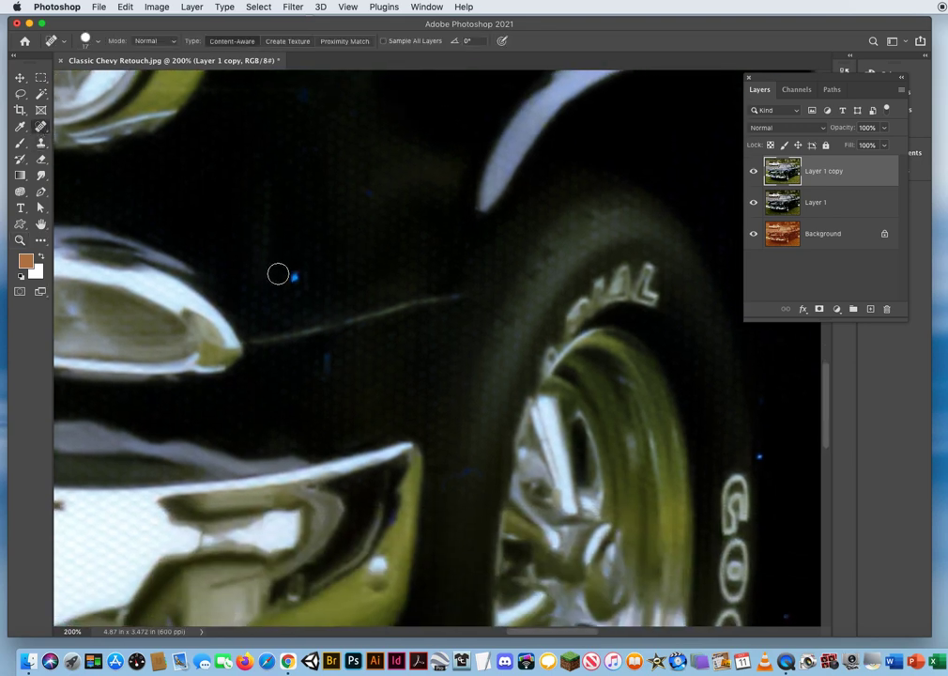
pyautogui.click(293, 277)
pyautogui.moveTo(694, 449); pyautogui.dragTo(381, 297)
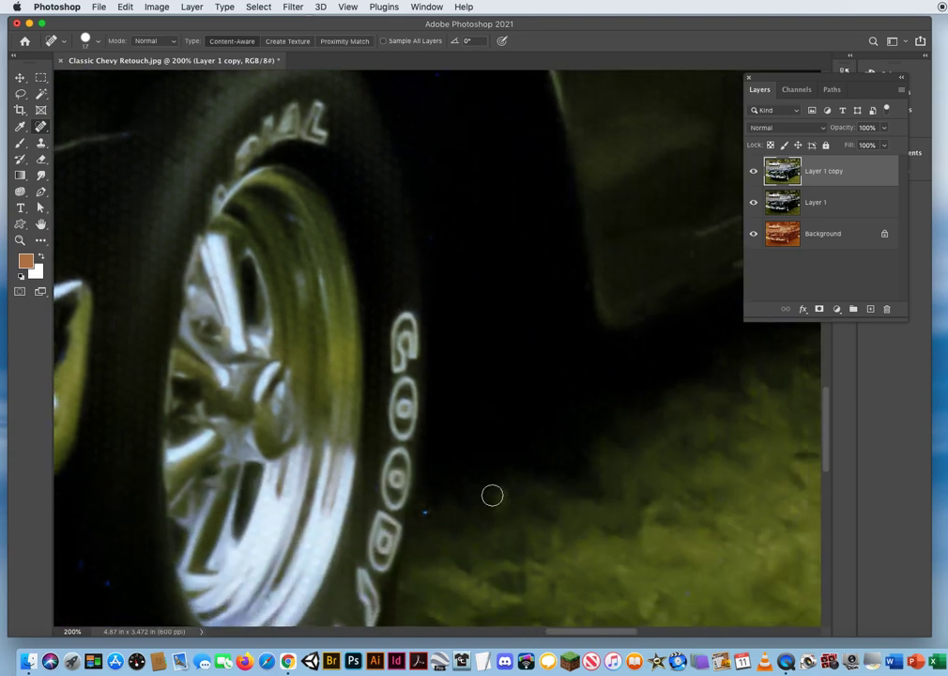
pyautogui.click(427, 511)
pyautogui.moveTo(455, 470)
pyautogui.mouseDown()
pyautogui.moveTo(583, 188)
pyautogui.moveTo(609, 159)
pyautogui.moveTo(651, 398)
pyautogui.moveTo(540, 381)
pyautogui.mouseUp()
pyautogui.click(496, 374)
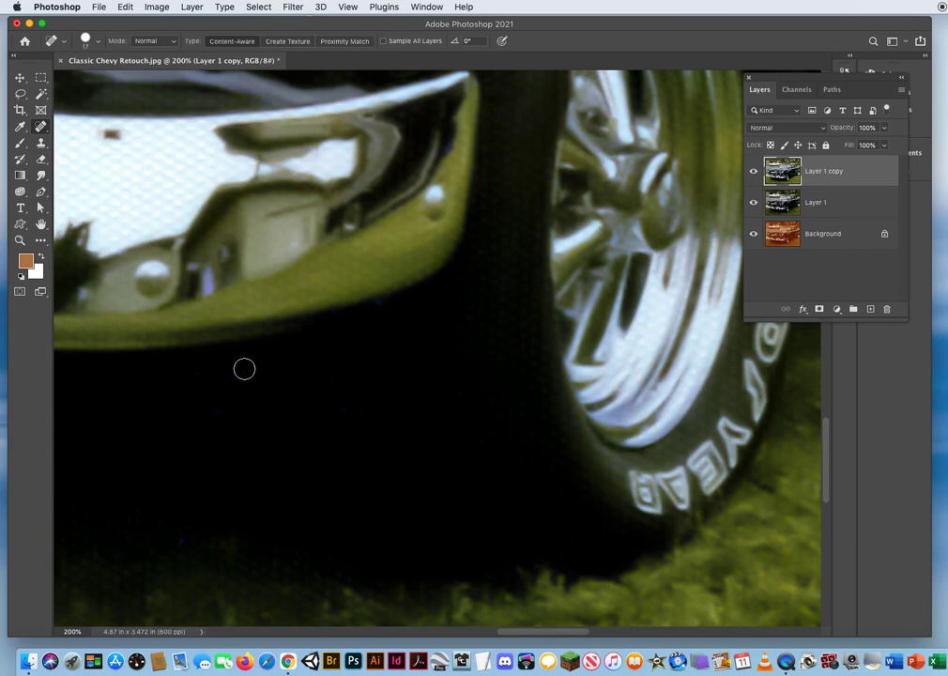
pyautogui.moveTo(289, 447)
pyautogui.mouseDown()
pyautogui.moveTo(302, 438)
pyautogui.moveTo(307, 558)
pyautogui.moveTo(685, 524)
pyautogui.moveTo(713, 385)
pyautogui.moveTo(724, 405)
pyautogui.mouseUp()
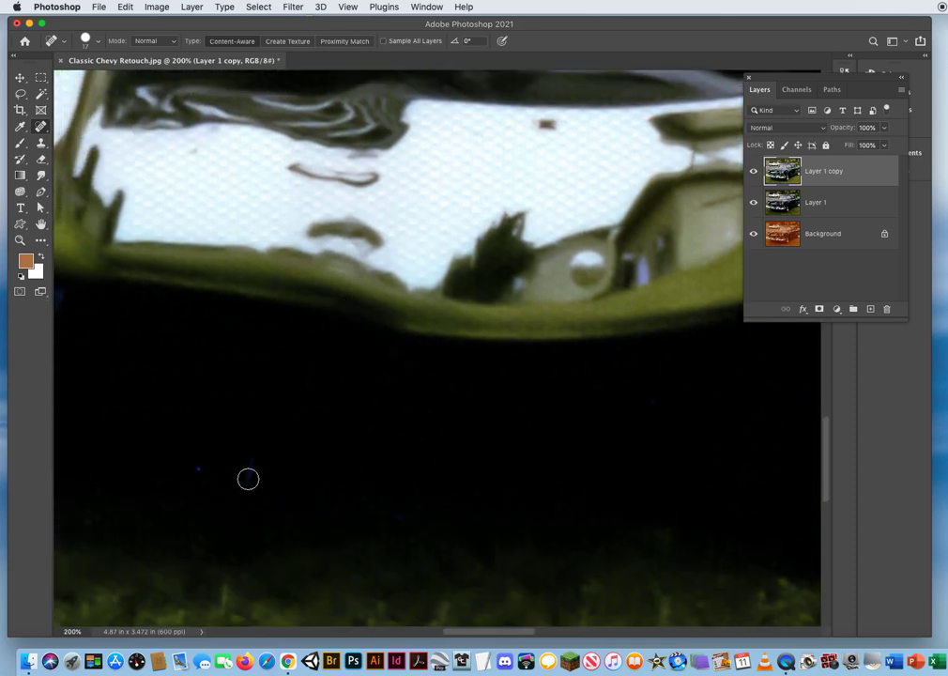
pyautogui.moveTo(569, 414); pyautogui.dragTo(685, 225)
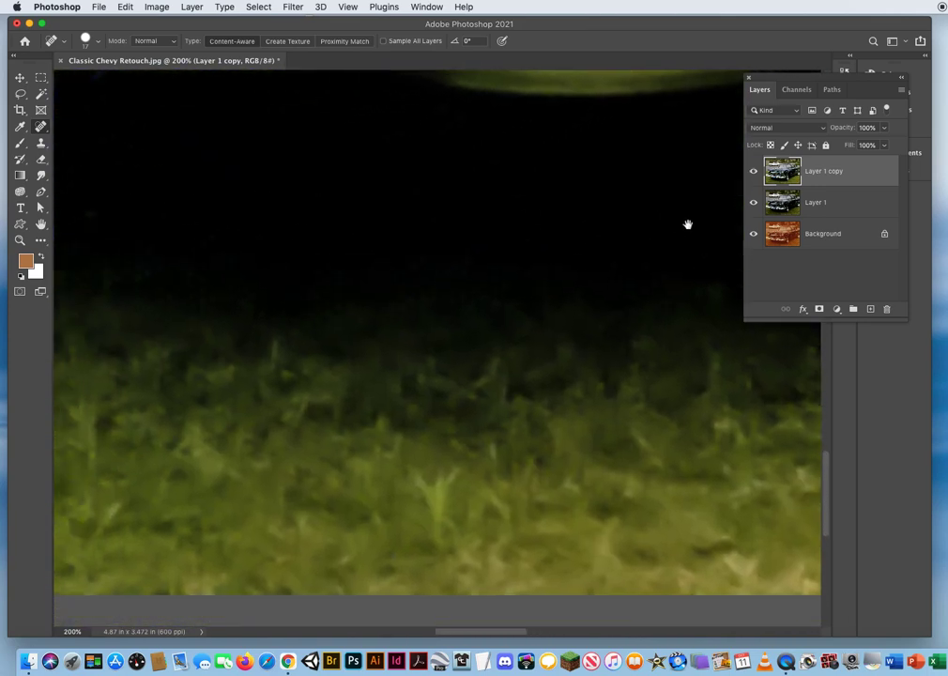
pyautogui.moveTo(250, 237); pyautogui.dragTo(368, 272)
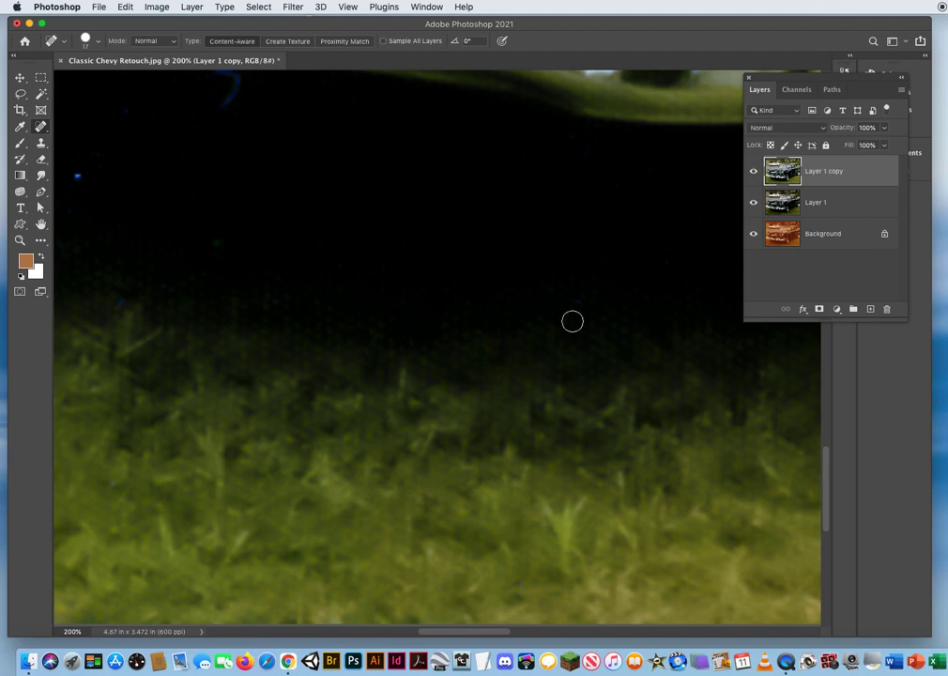
pyautogui.scroll(5, 393, 302)
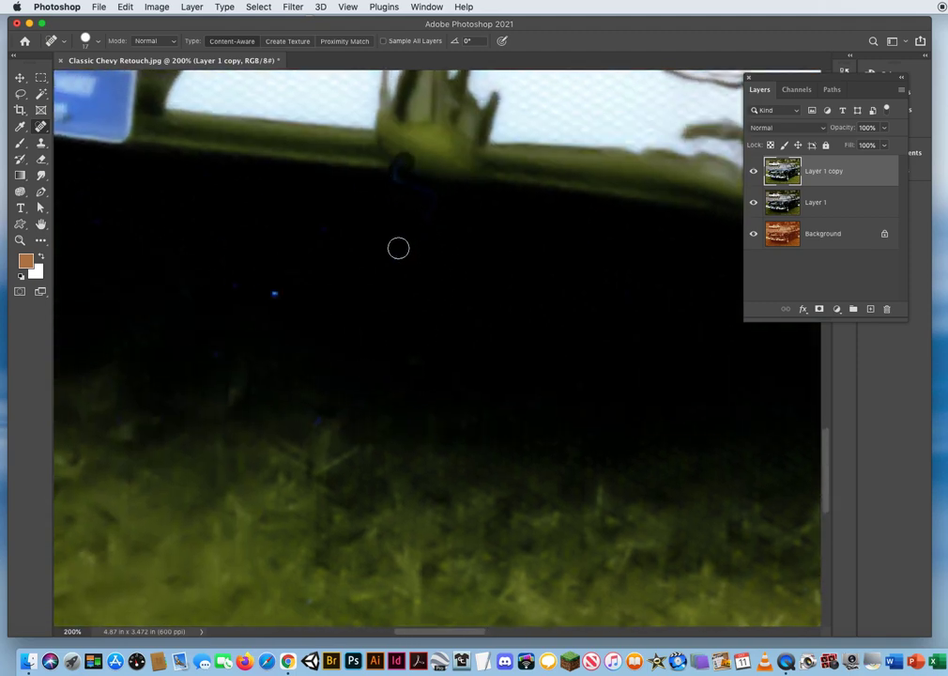
pyautogui.click(276, 297)
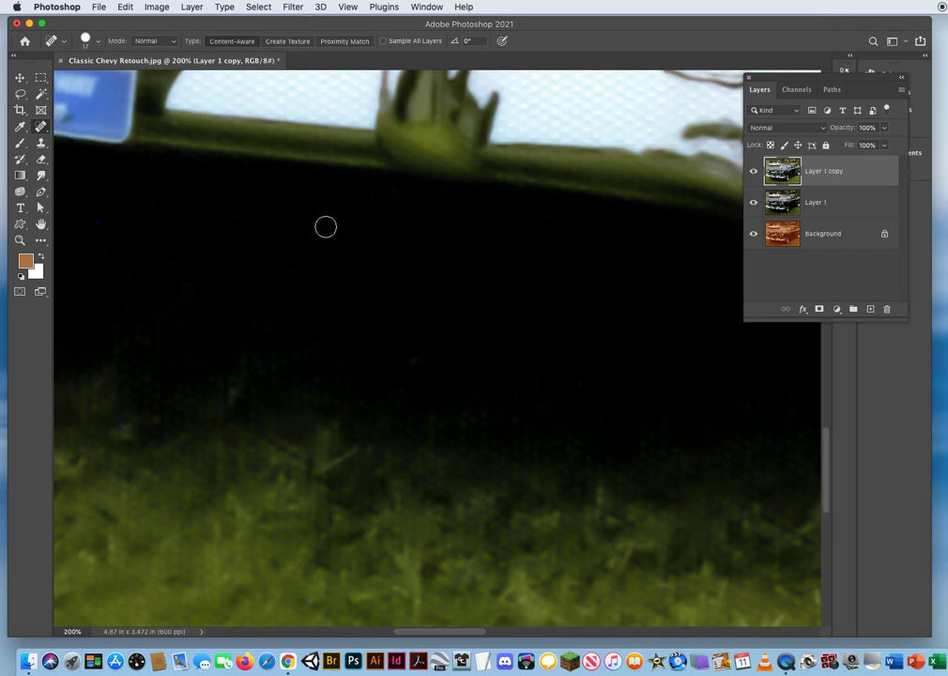
pyautogui.moveTo(229, 452); pyautogui.dragTo(658, 419)
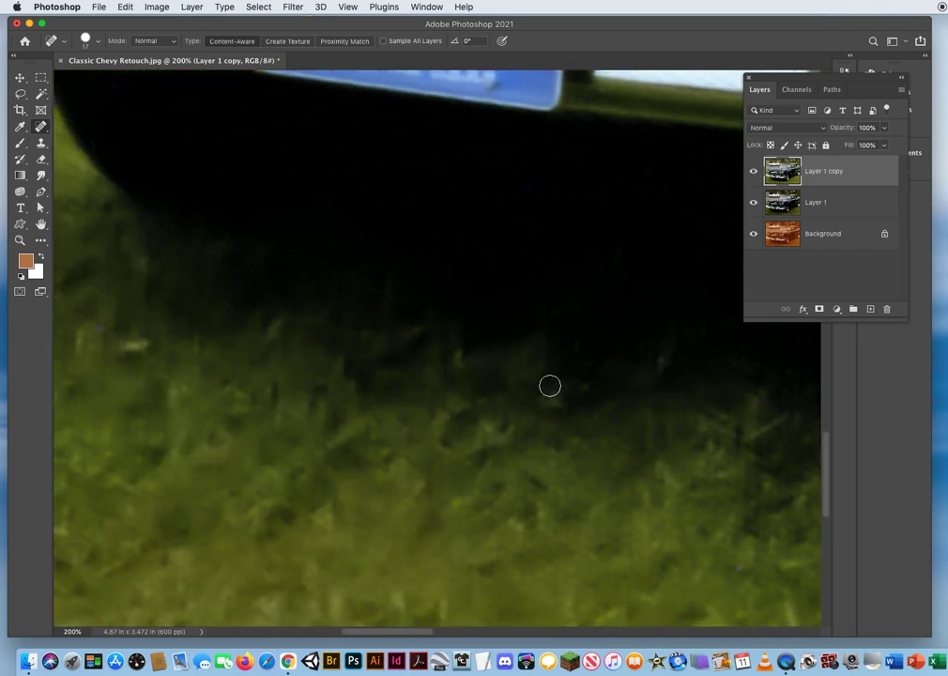
pyautogui.moveTo(290, 173); pyautogui.dragTo(567, 288)
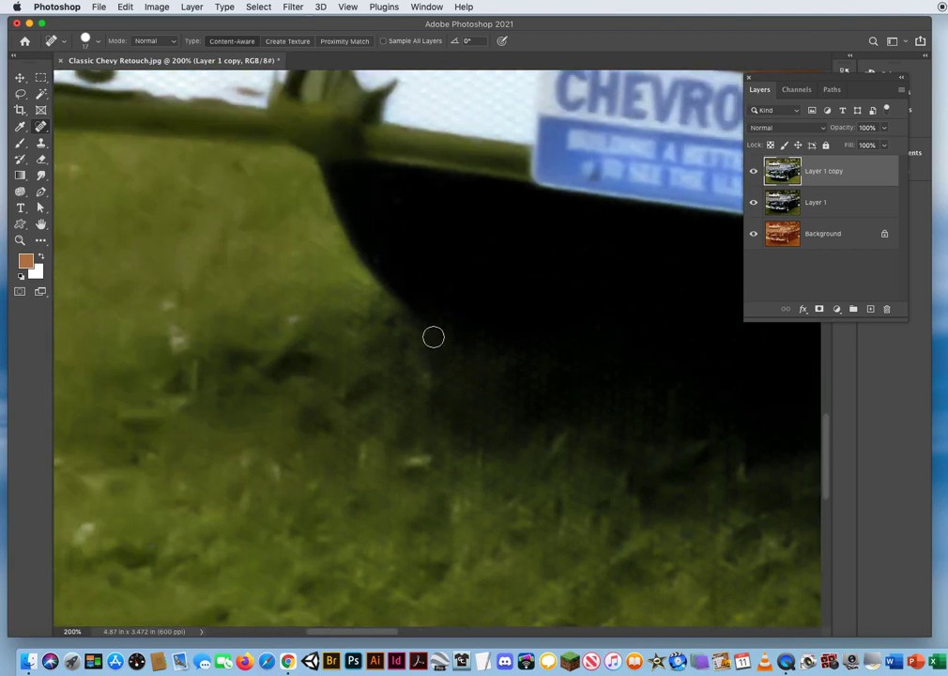
pyautogui.moveTo(398, 248); pyautogui.dragTo(453, 539)
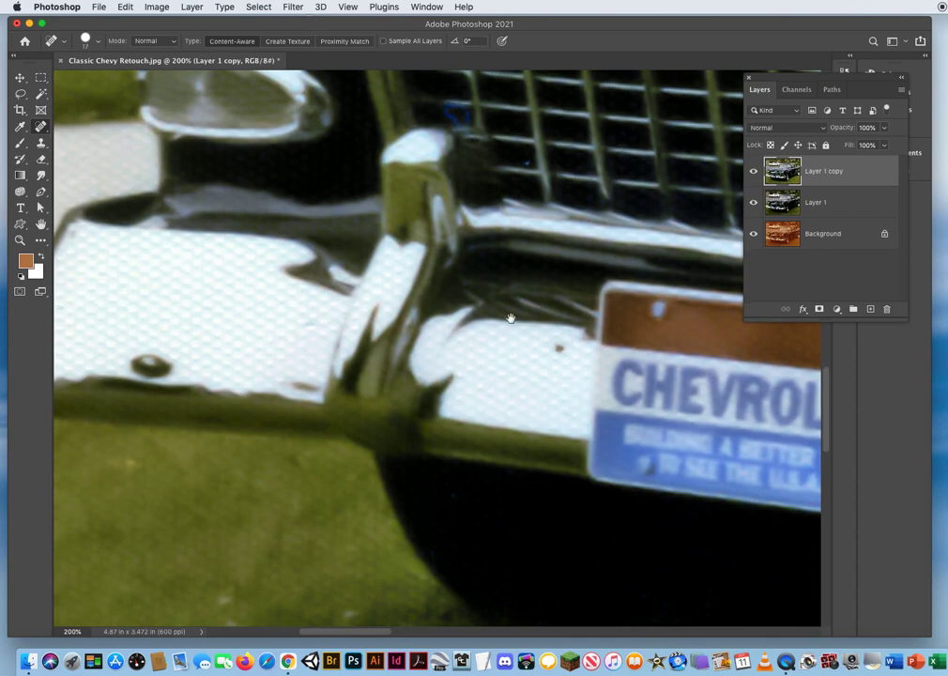
pyautogui.moveTo(513, 309); pyautogui.dragTo(457, 492)
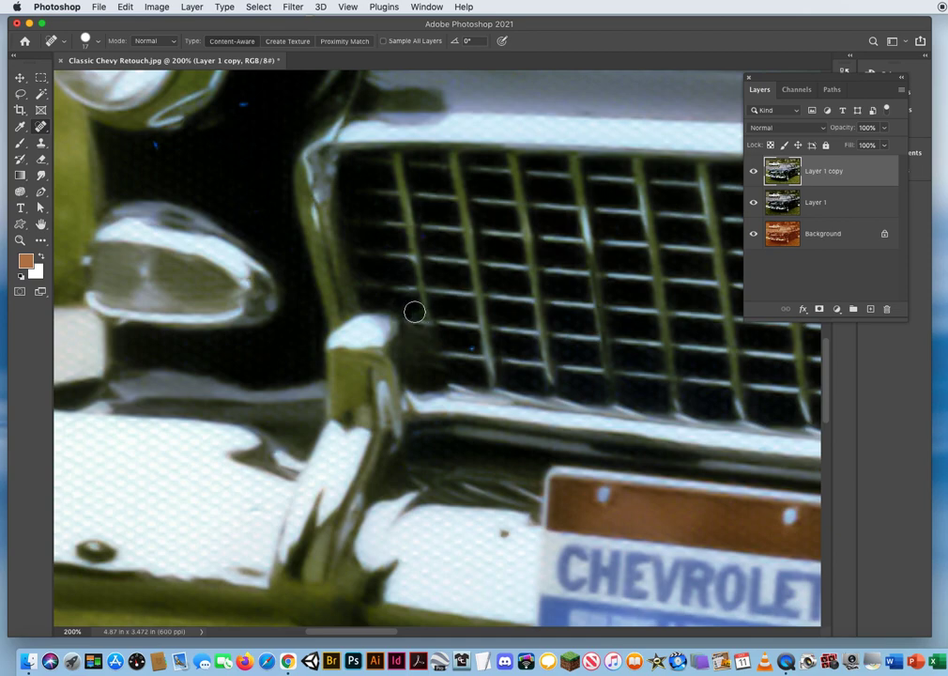
pyautogui.moveTo(489, 275); pyautogui.dragTo(452, 421)
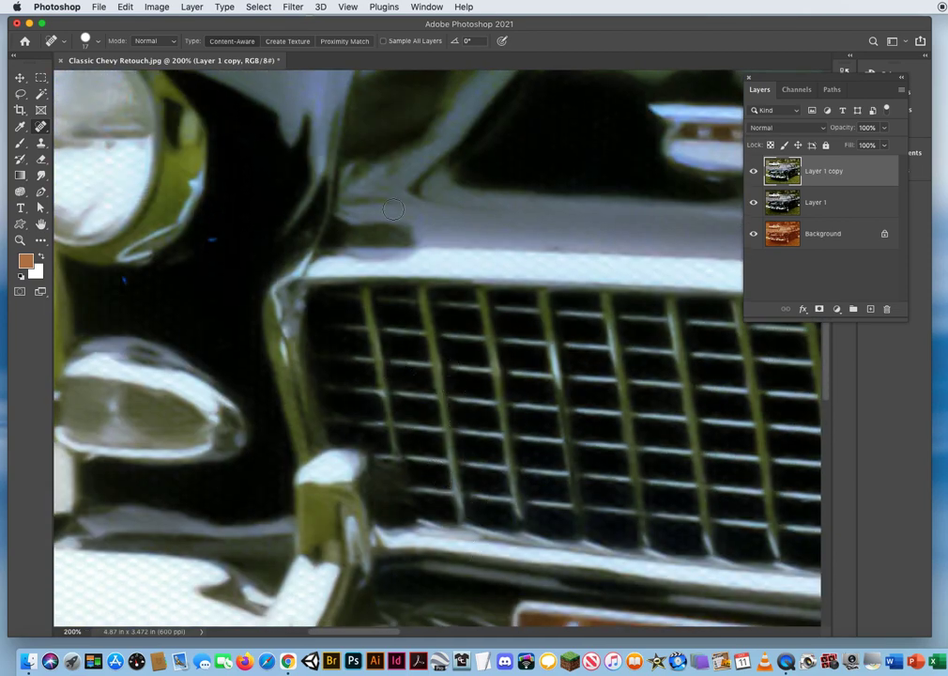
pyautogui.moveTo(507, 260); pyautogui.dragTo(474, 496)
pyautogui.moveTo(523, 407); pyautogui.dragTo(142, 353)
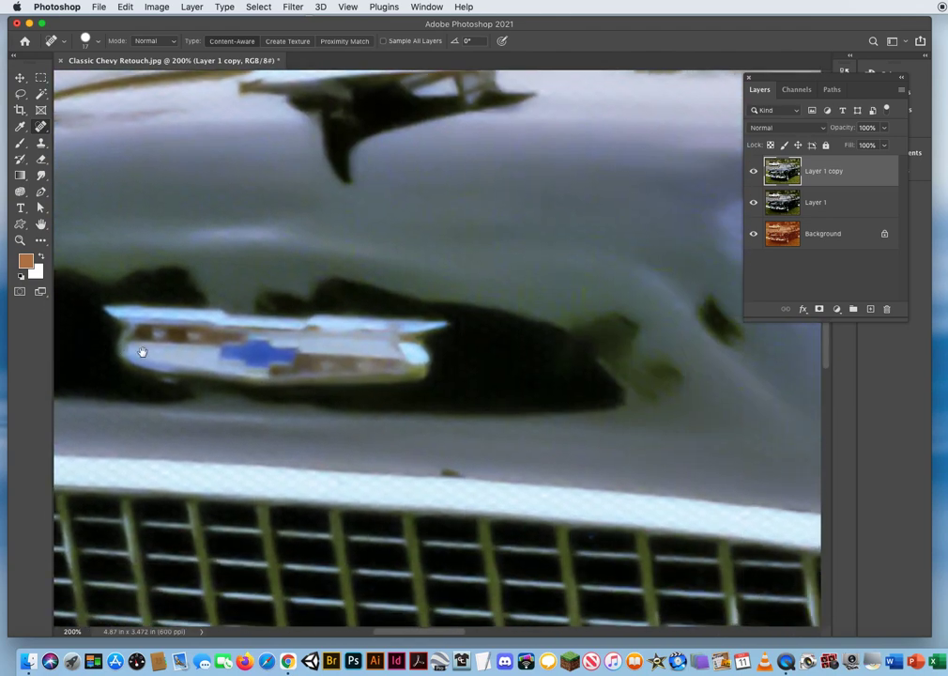
pyautogui.moveTo(513, 364); pyautogui.dragTo(212, 280)
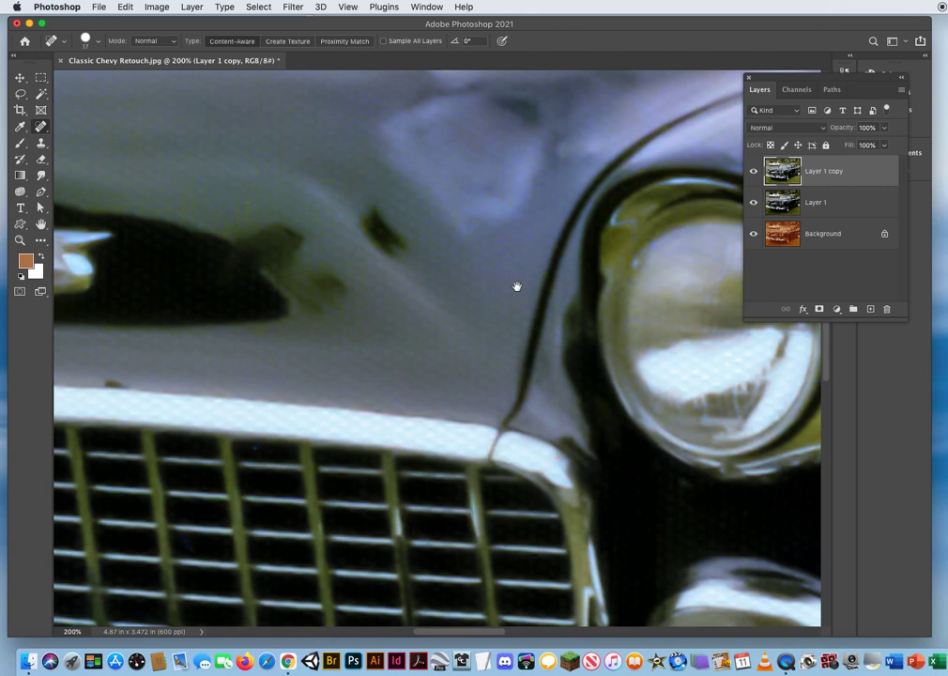
pyautogui.moveTo(516, 287); pyautogui.dragTo(152, 215)
pyautogui.moveTo(439, 346); pyautogui.dragTo(172, 455)
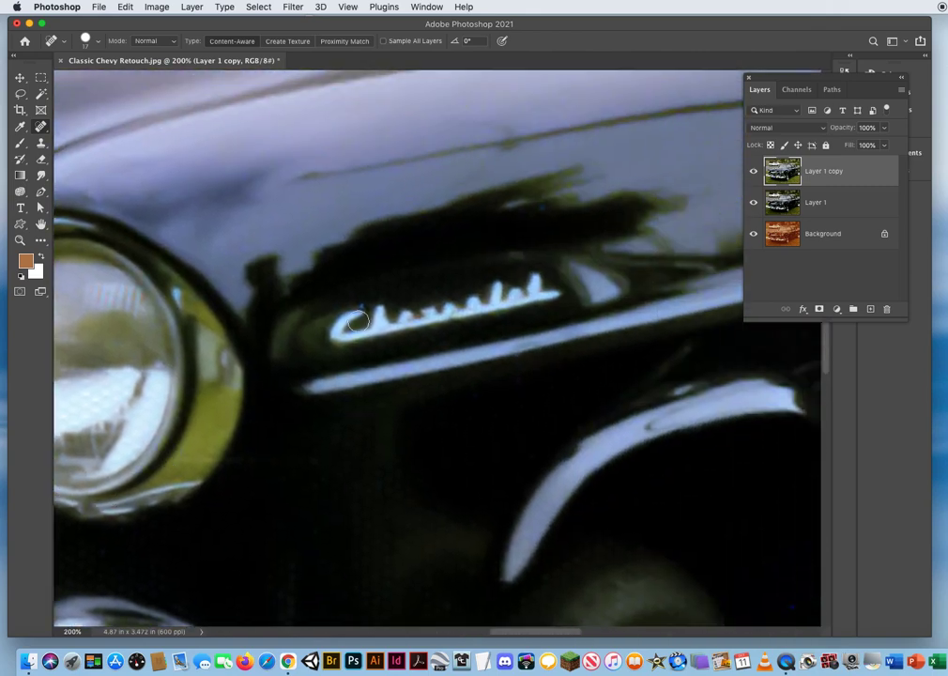
pyautogui.moveTo(534, 393); pyautogui.dragTo(144, 346)
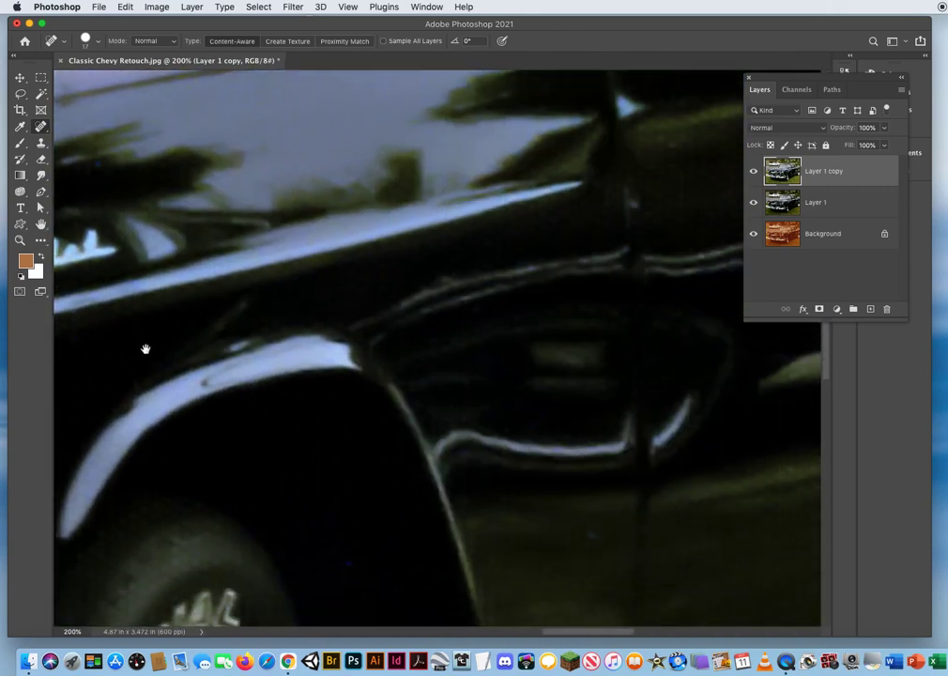
pyautogui.moveTo(393, 467); pyautogui.dragTo(329, 195)
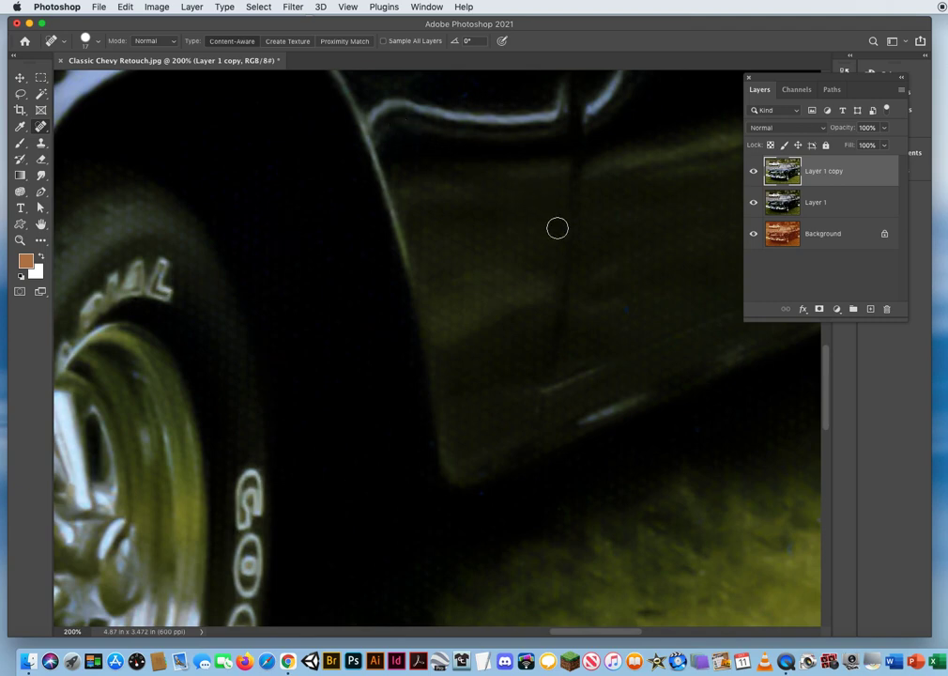
pyautogui.moveTo(592, 447); pyautogui.dragTo(530, 292)
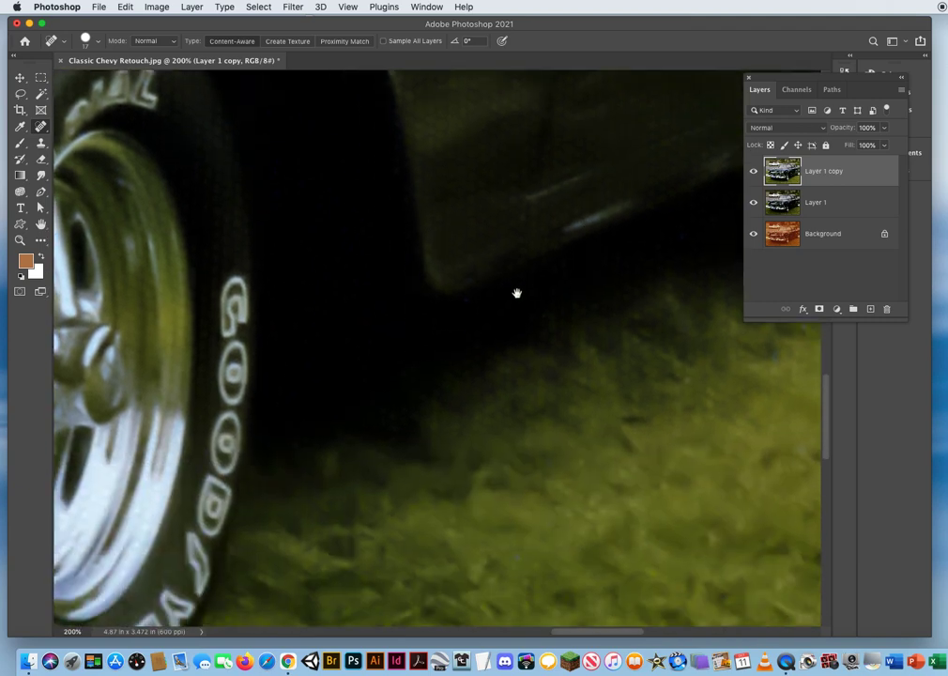
pyautogui.moveTo(639, 224); pyautogui.dragTo(266, 349)
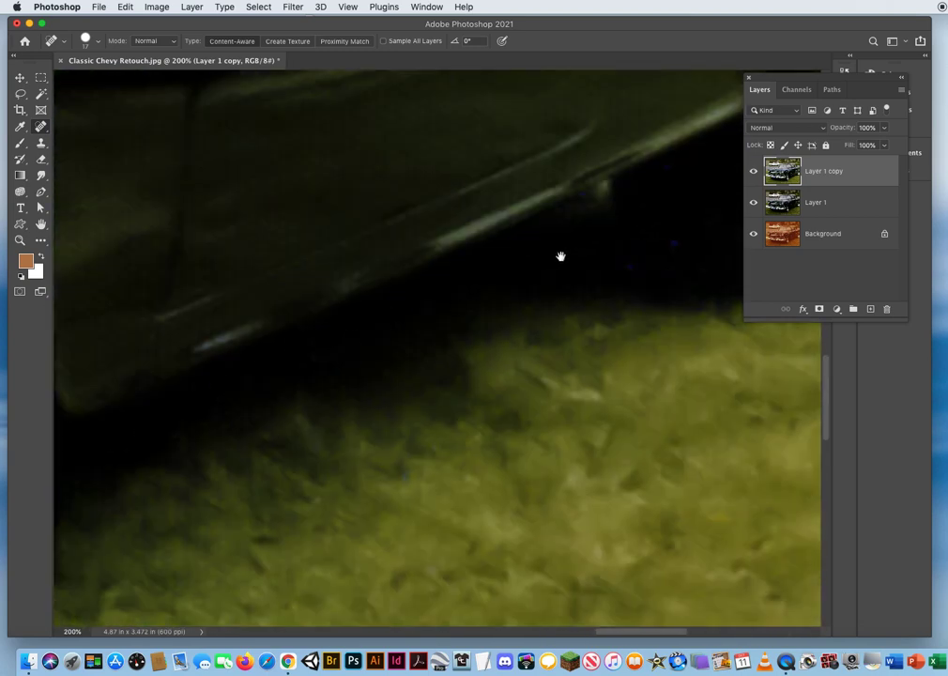
pyautogui.moveTo(574, 247); pyautogui.dragTo(364, 344)
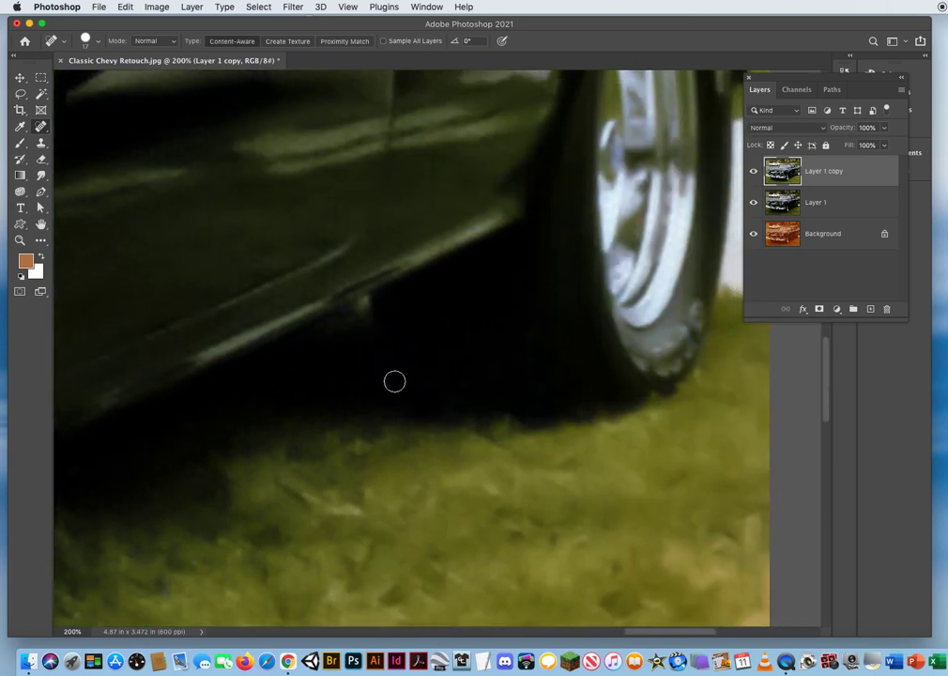
pyautogui.moveTo(516, 237); pyautogui.dragTo(574, 519)
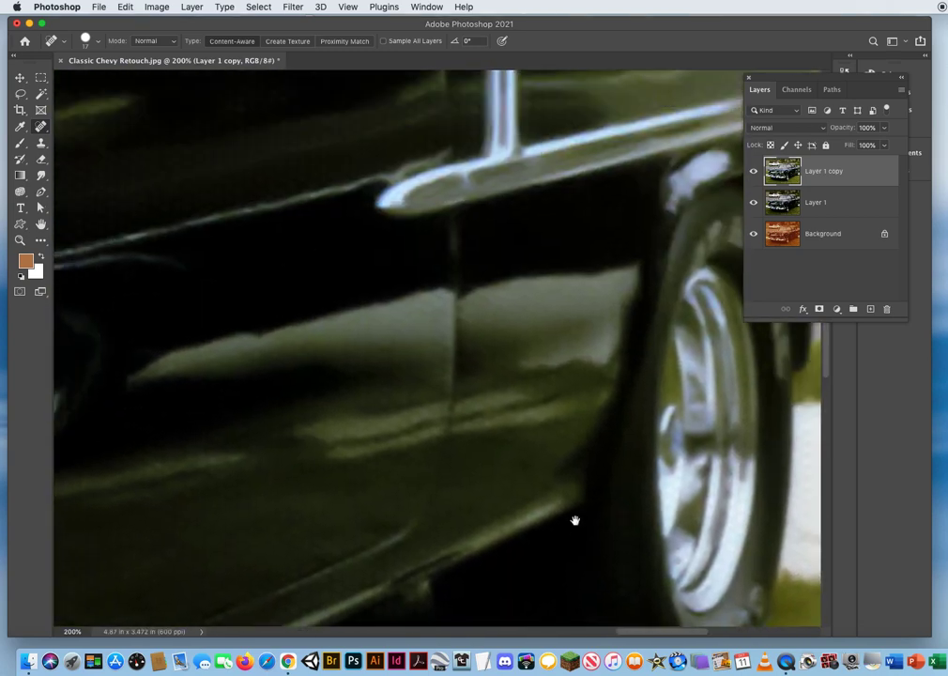
pyautogui.moveTo(295, 243); pyautogui.dragTo(211, 534)
pyautogui.moveTo(537, 466); pyautogui.dragTo(138, 171)
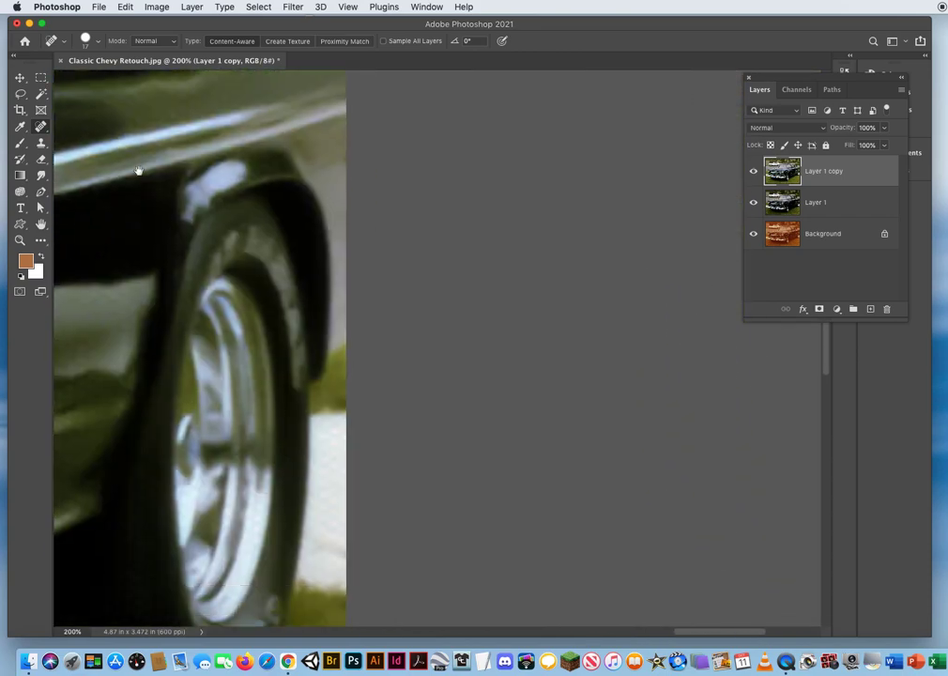
pyautogui.moveTo(140, 351); pyautogui.dragTo(603, 175)
pyautogui.moveTo(277, 235); pyautogui.dragTo(554, 220)
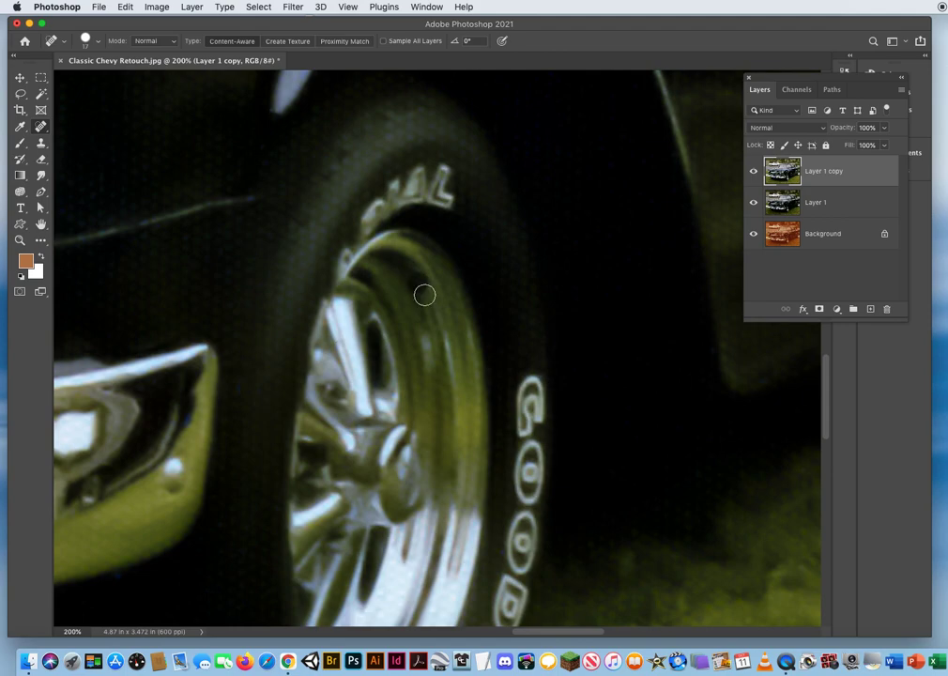
pyautogui.press('z')
# Step: Zoom out from the wheel close-up and duplicate Layer 1 copy into Layer 1 copy 2 with Cmd+J
pyautogui.moveTo(470, 341); pyautogui.dragTo(419, 350)
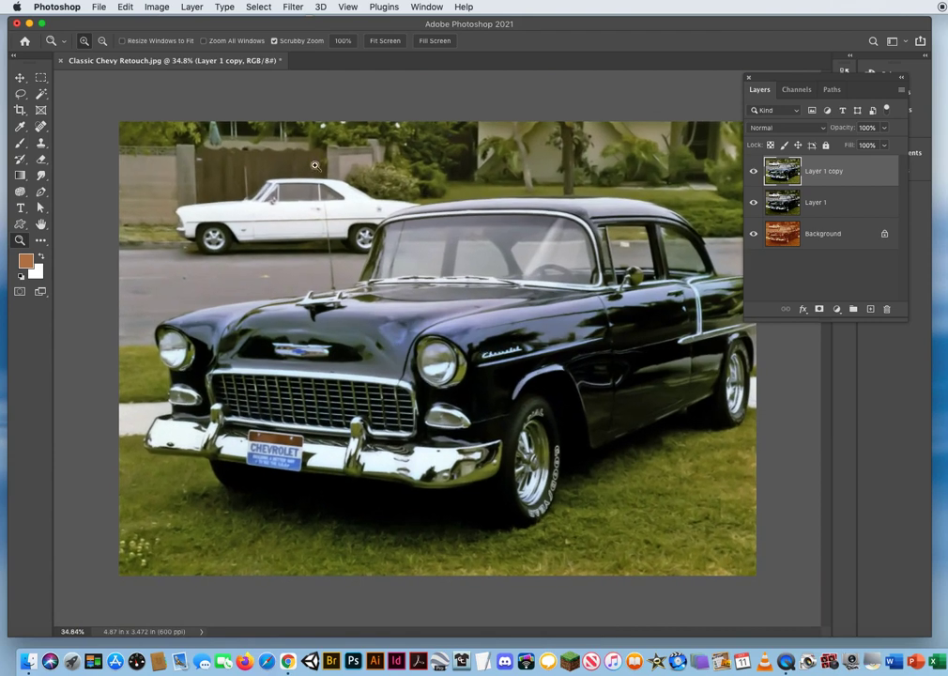
pyautogui.click(19, 79)
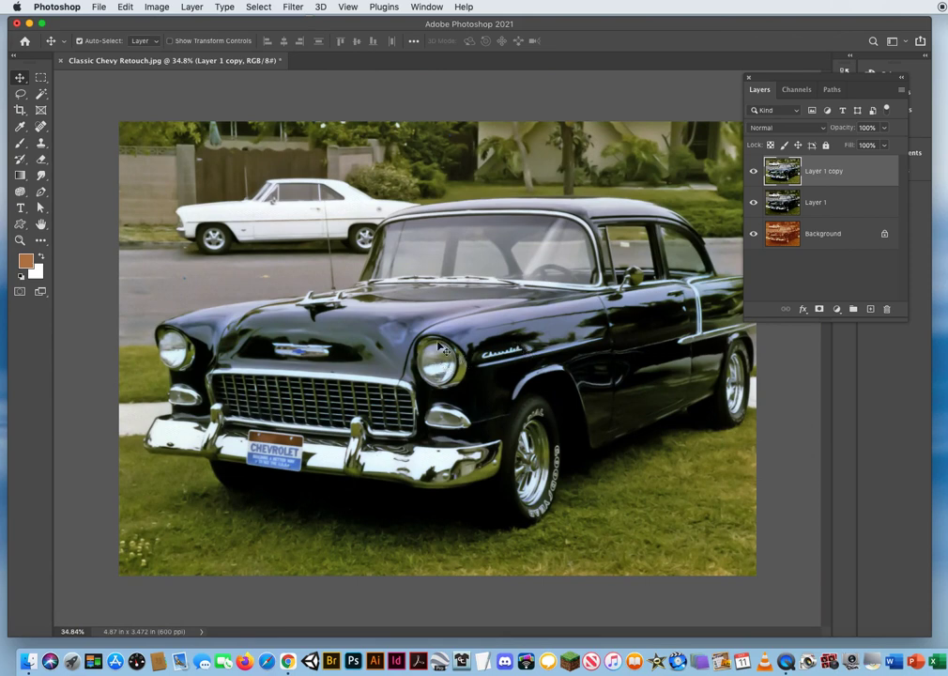
pyautogui.click(20, 240)
pyautogui.click(449, 342)
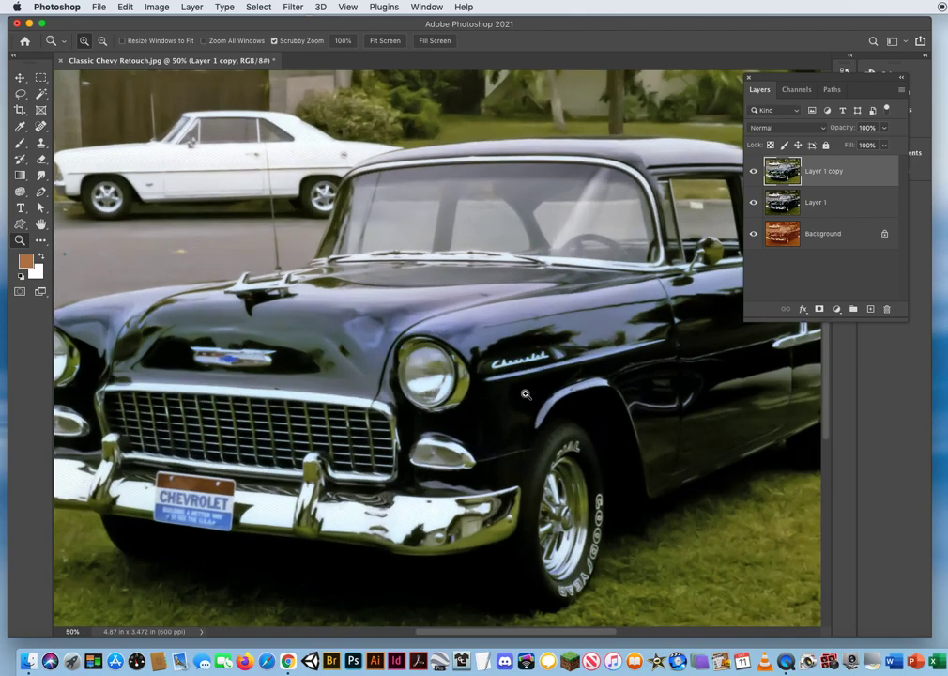
pyautogui.moveTo(513, 346)
pyautogui.mouseDown()
pyautogui.moveTo(375, 349)
pyautogui.moveTo(496, 354)
pyautogui.mouseUp()
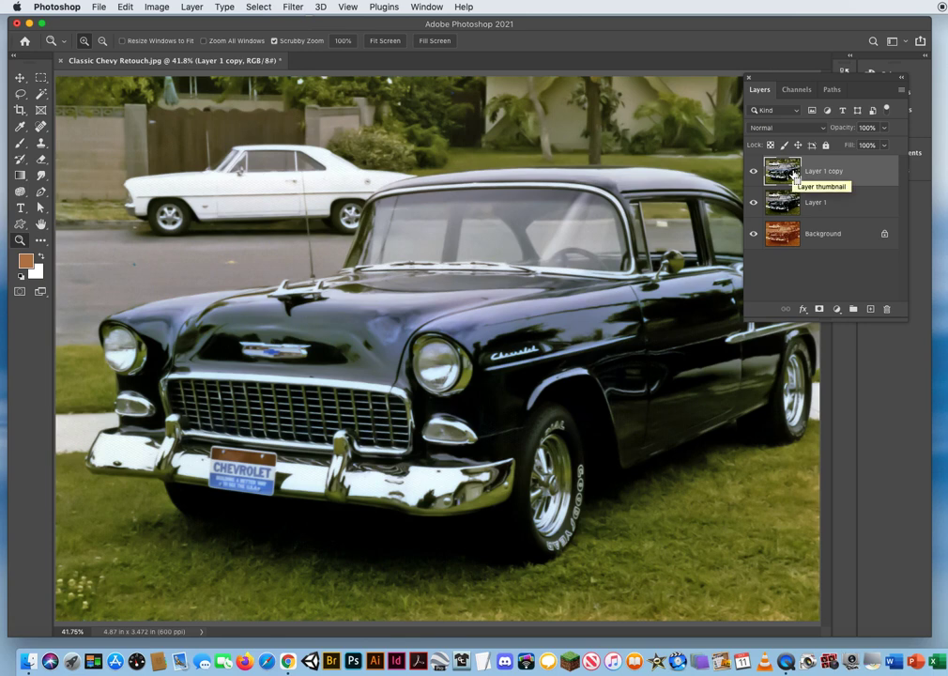
pyautogui.press('super+j')
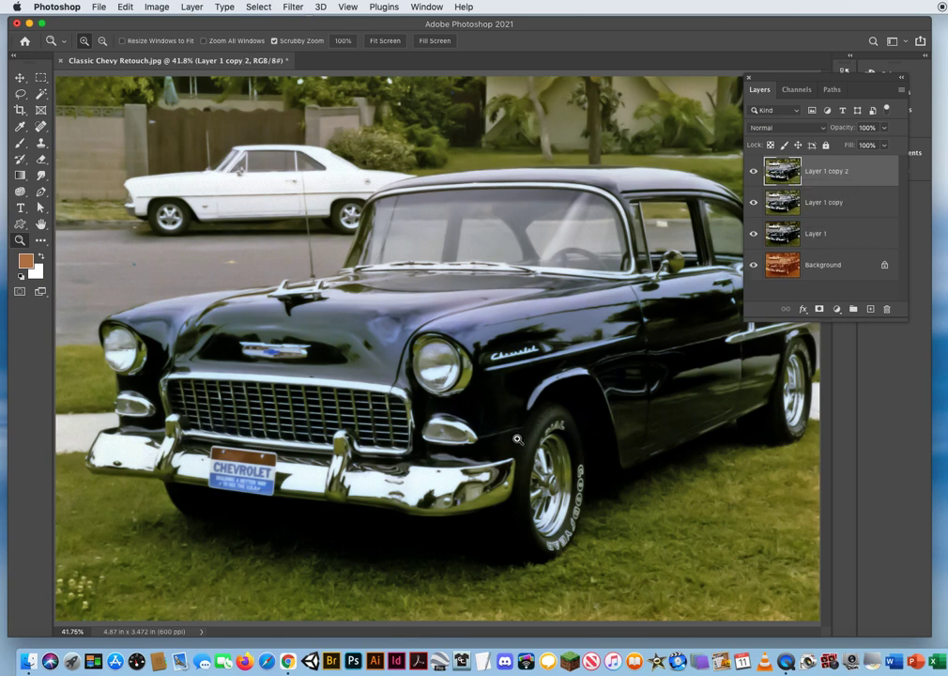
# Step: Open Filter > Sharpen > Unsharp Mask, move its dialog off the car, and try a 1.0-pixel radius
pyautogui.click(292, 8)
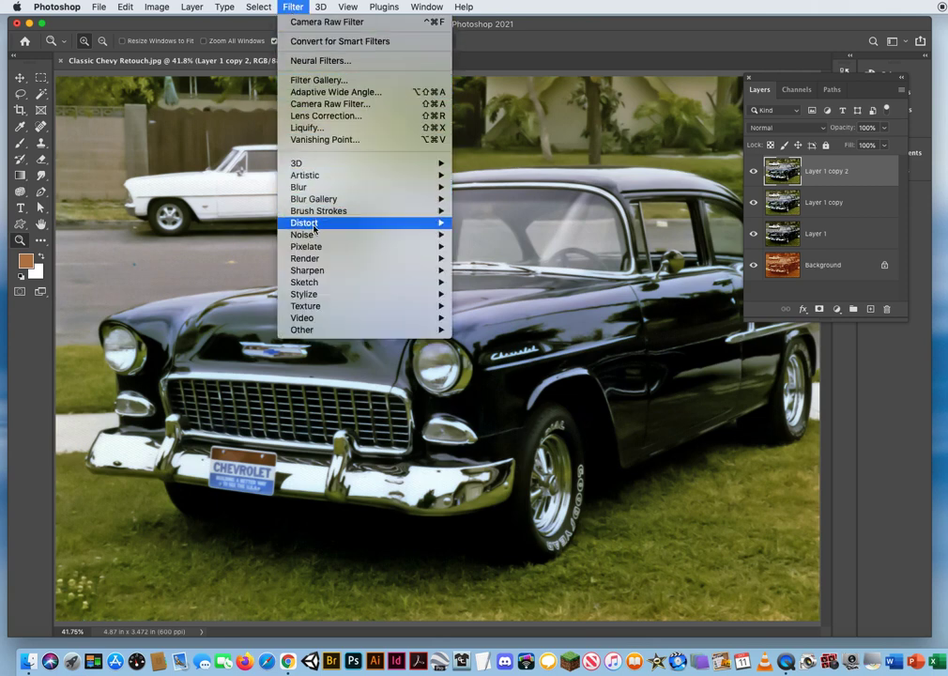
pyautogui.moveTo(310, 272)
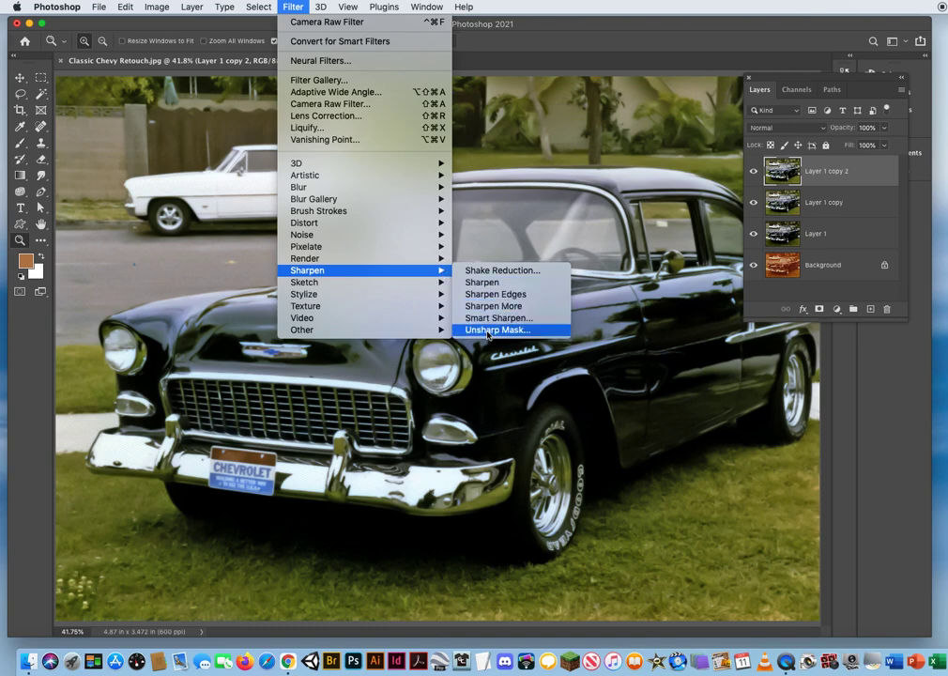
pyautogui.click(487, 330)
pyautogui.moveTo(832, 280); pyautogui.dragTo(645, 156)
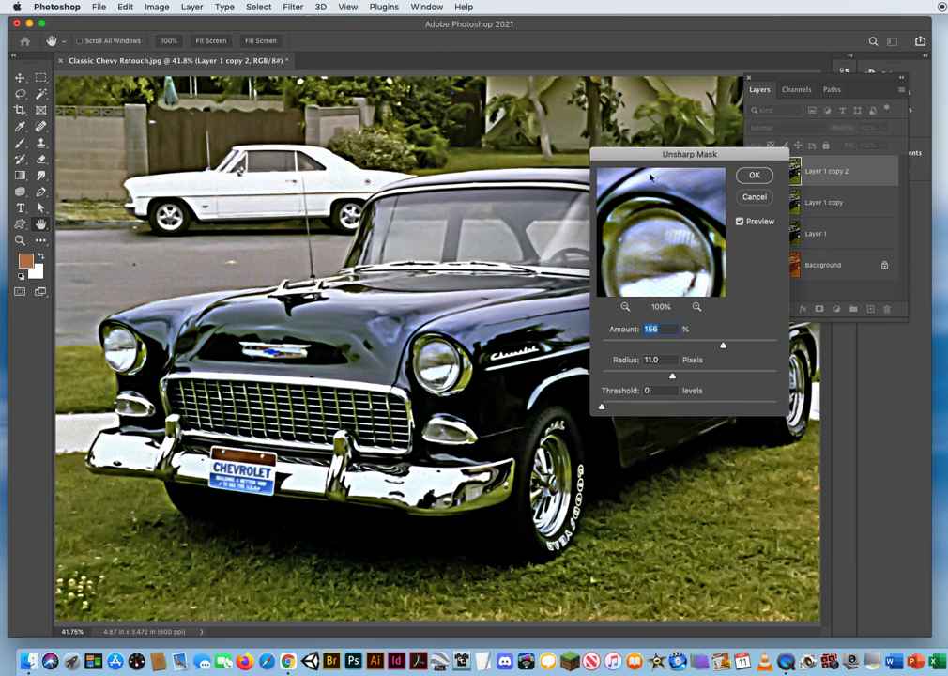
pyautogui.moveTo(669, 378); pyautogui.dragTo(638, 377)
pyautogui.moveTo(611, 378); pyautogui.dragTo(610, 377)
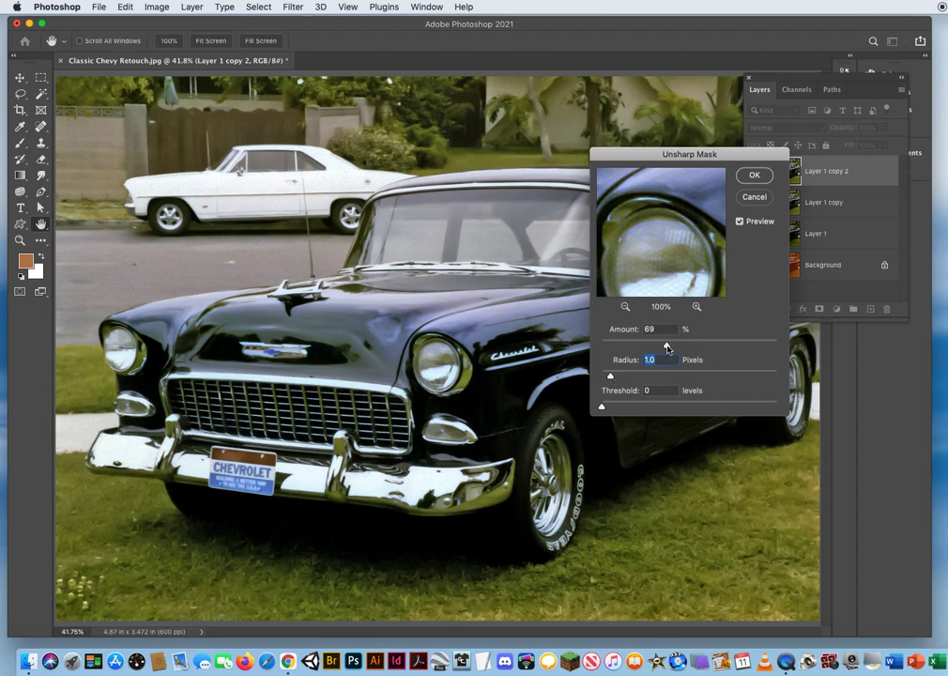
pyautogui.click(668, 346)
pyautogui.moveTo(617, 153); pyautogui.dragTo(607, 262)
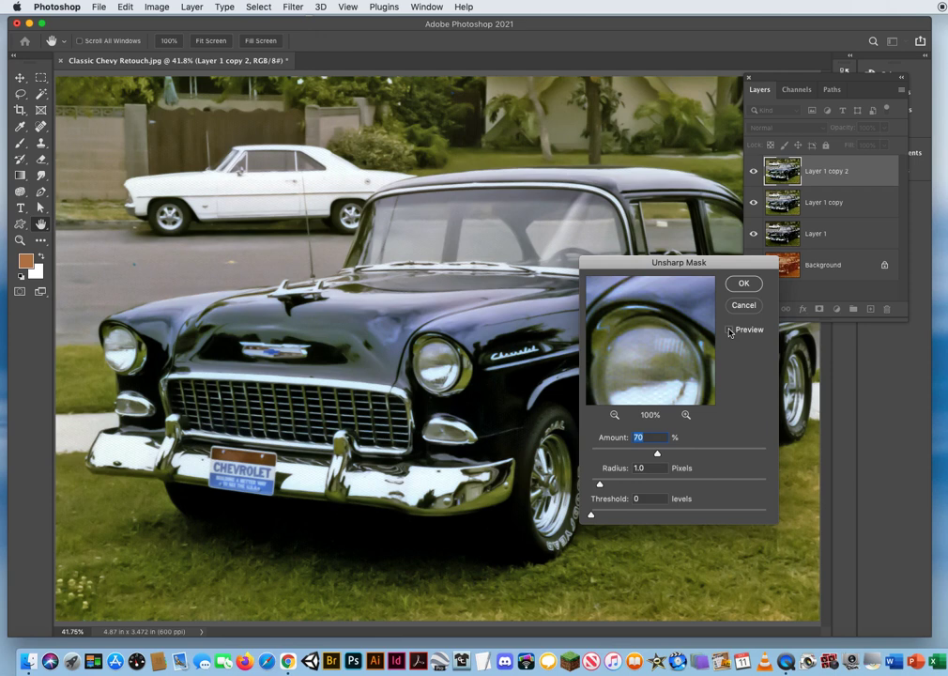
# Step: Set Amount to 100%, Radius to about 1.9 px, Threshold 0, and apply the sharpening
pyautogui.moveTo(657, 456); pyautogui.dragTo(687, 456)
pyautogui.moveTo(603, 485); pyautogui.dragTo(605, 485)
pyautogui.click(730, 330)
pyautogui.moveTo(648, 261); pyautogui.dragTo(687, 260)
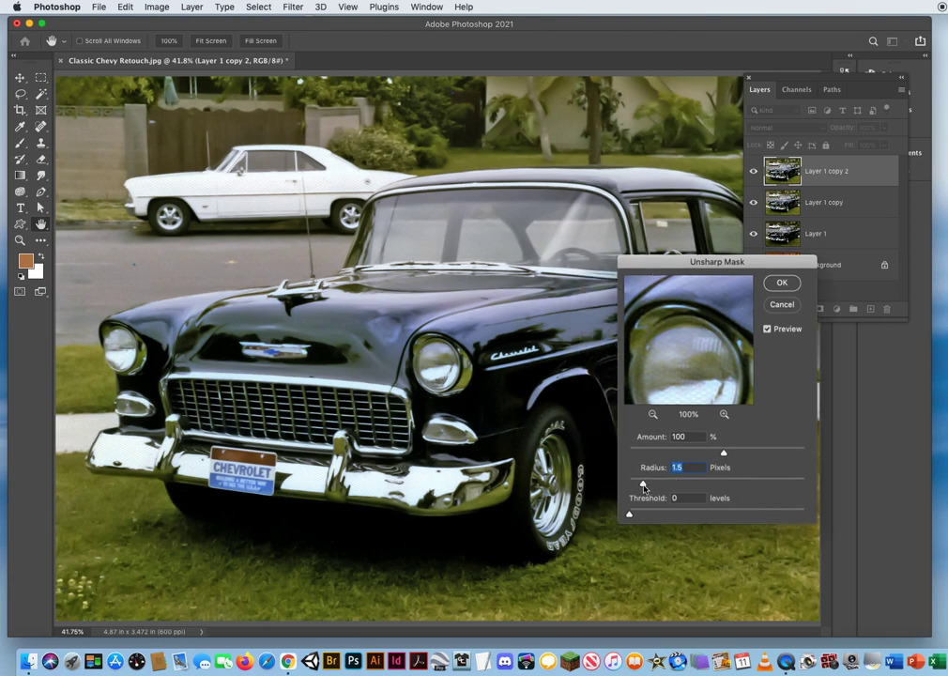
pyautogui.moveTo(645, 485); pyautogui.dragTo(647, 486)
pyautogui.press('Return')
pyautogui.press('z')
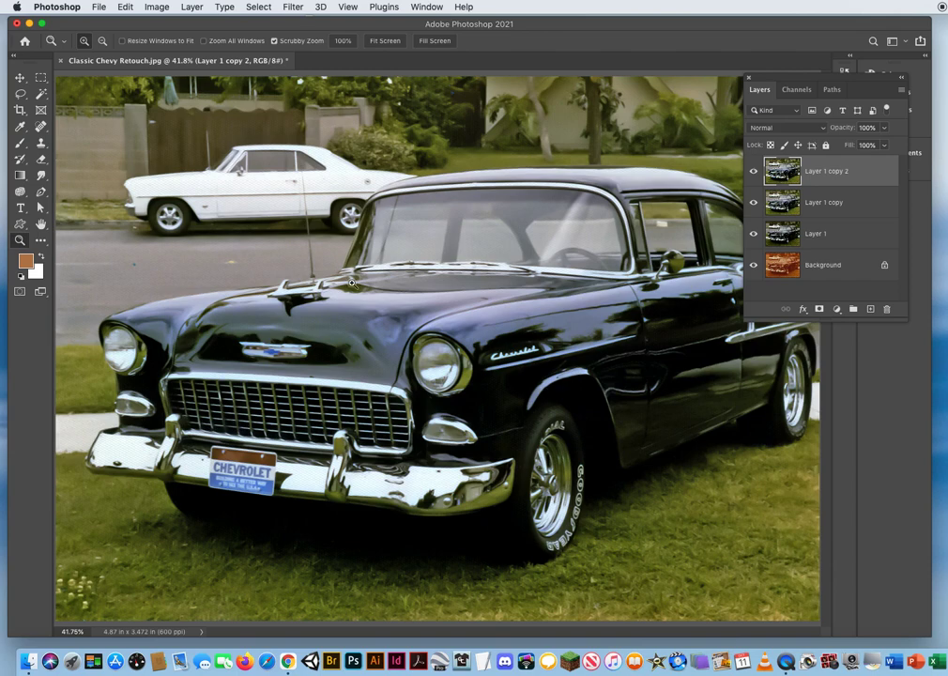
# Step: Toggle Layer 1, Layer 1 copy and Layer 1 copy 2 visibility to compare the sepia original with each stage
pyautogui.scroll(-5, 404, 334)
pyautogui.scroll(3, 404, 334)
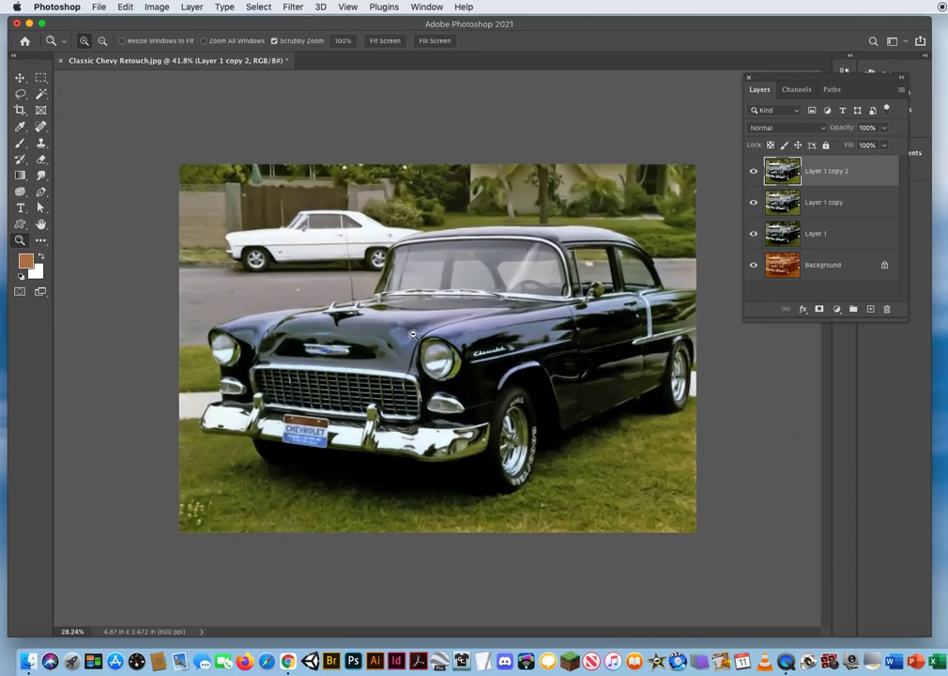
pyautogui.moveTo(754, 236); pyautogui.dragTo(751, 172)
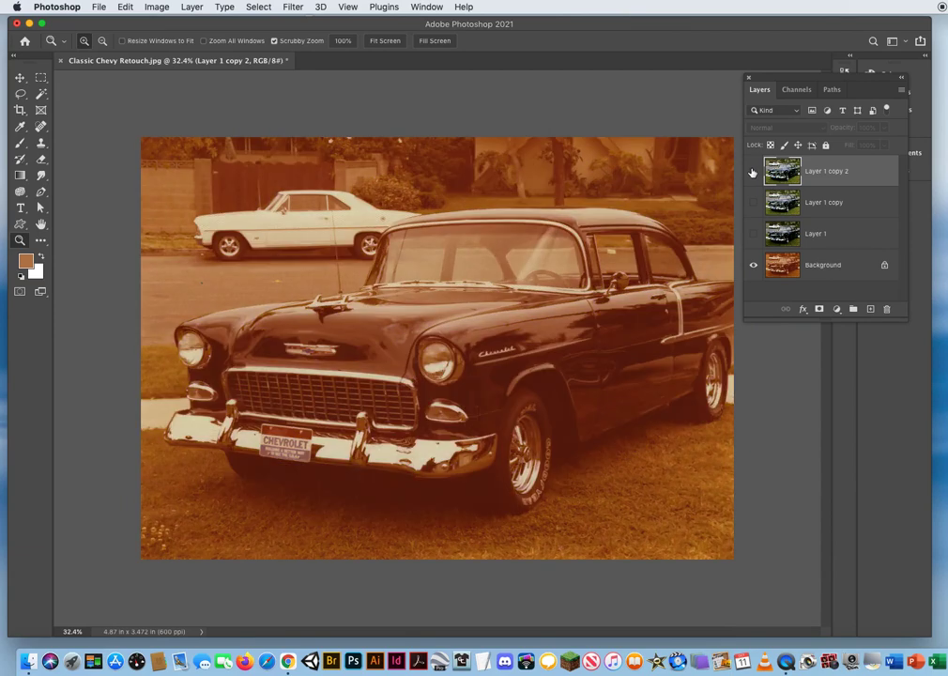
pyautogui.click(753, 237)
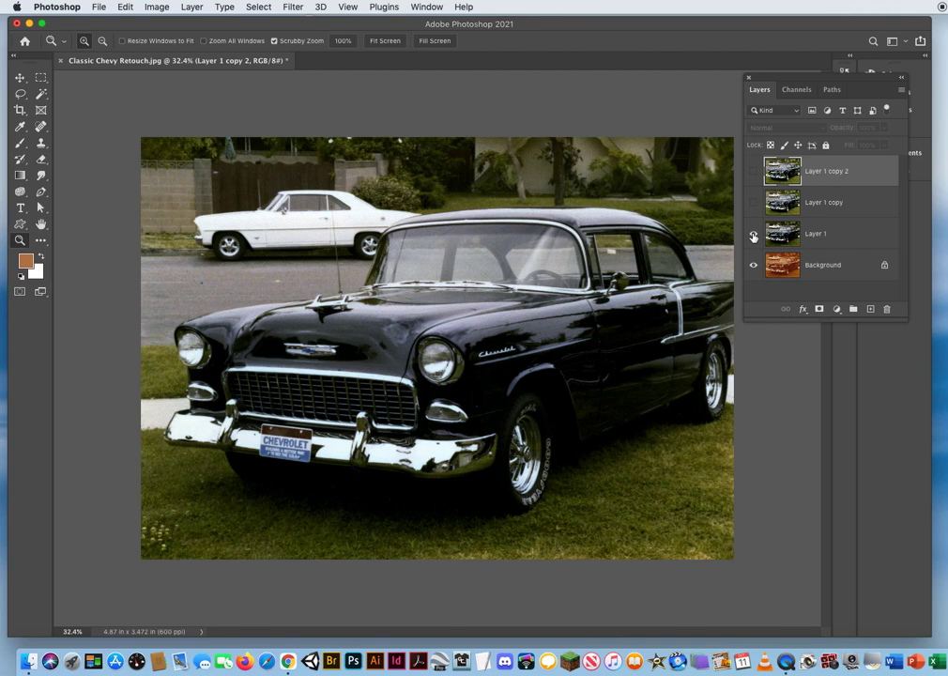
pyautogui.click(753, 202)
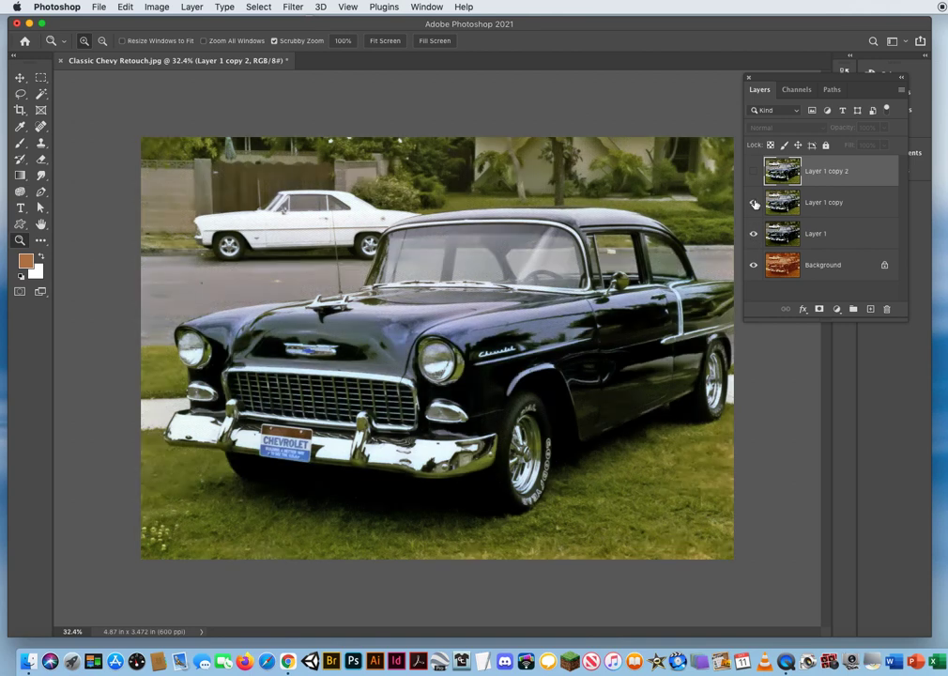
pyautogui.click(752, 172)
pyautogui.click(753, 173)
pyautogui.click(754, 173)
# Step: Hide the retouched layers once more for comparison and reset colours to default black and white
pyautogui.click(20, 77)
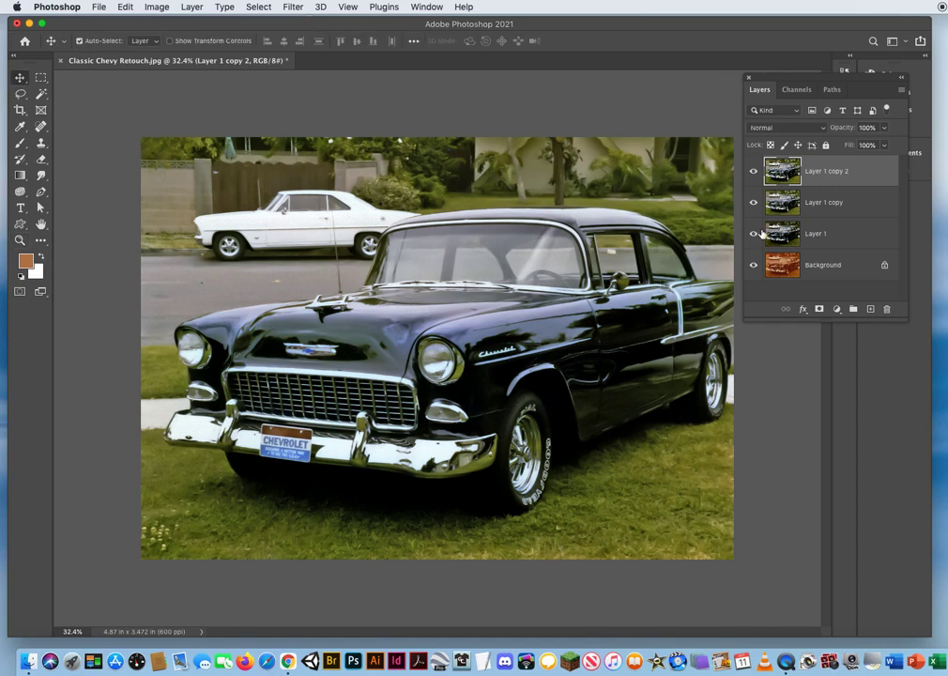
pyautogui.moveTo(753, 234)
pyautogui.mouseDown()
pyautogui.moveTo(754, 173)
pyautogui.moveTo(754, 233)
pyautogui.mouseUp()
pyautogui.click(20, 276)
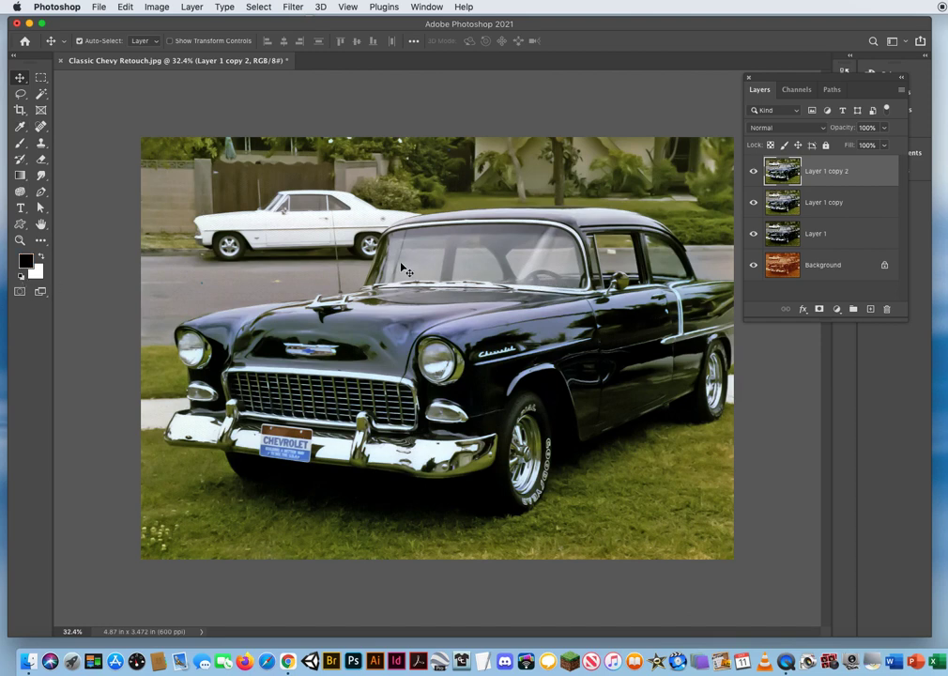